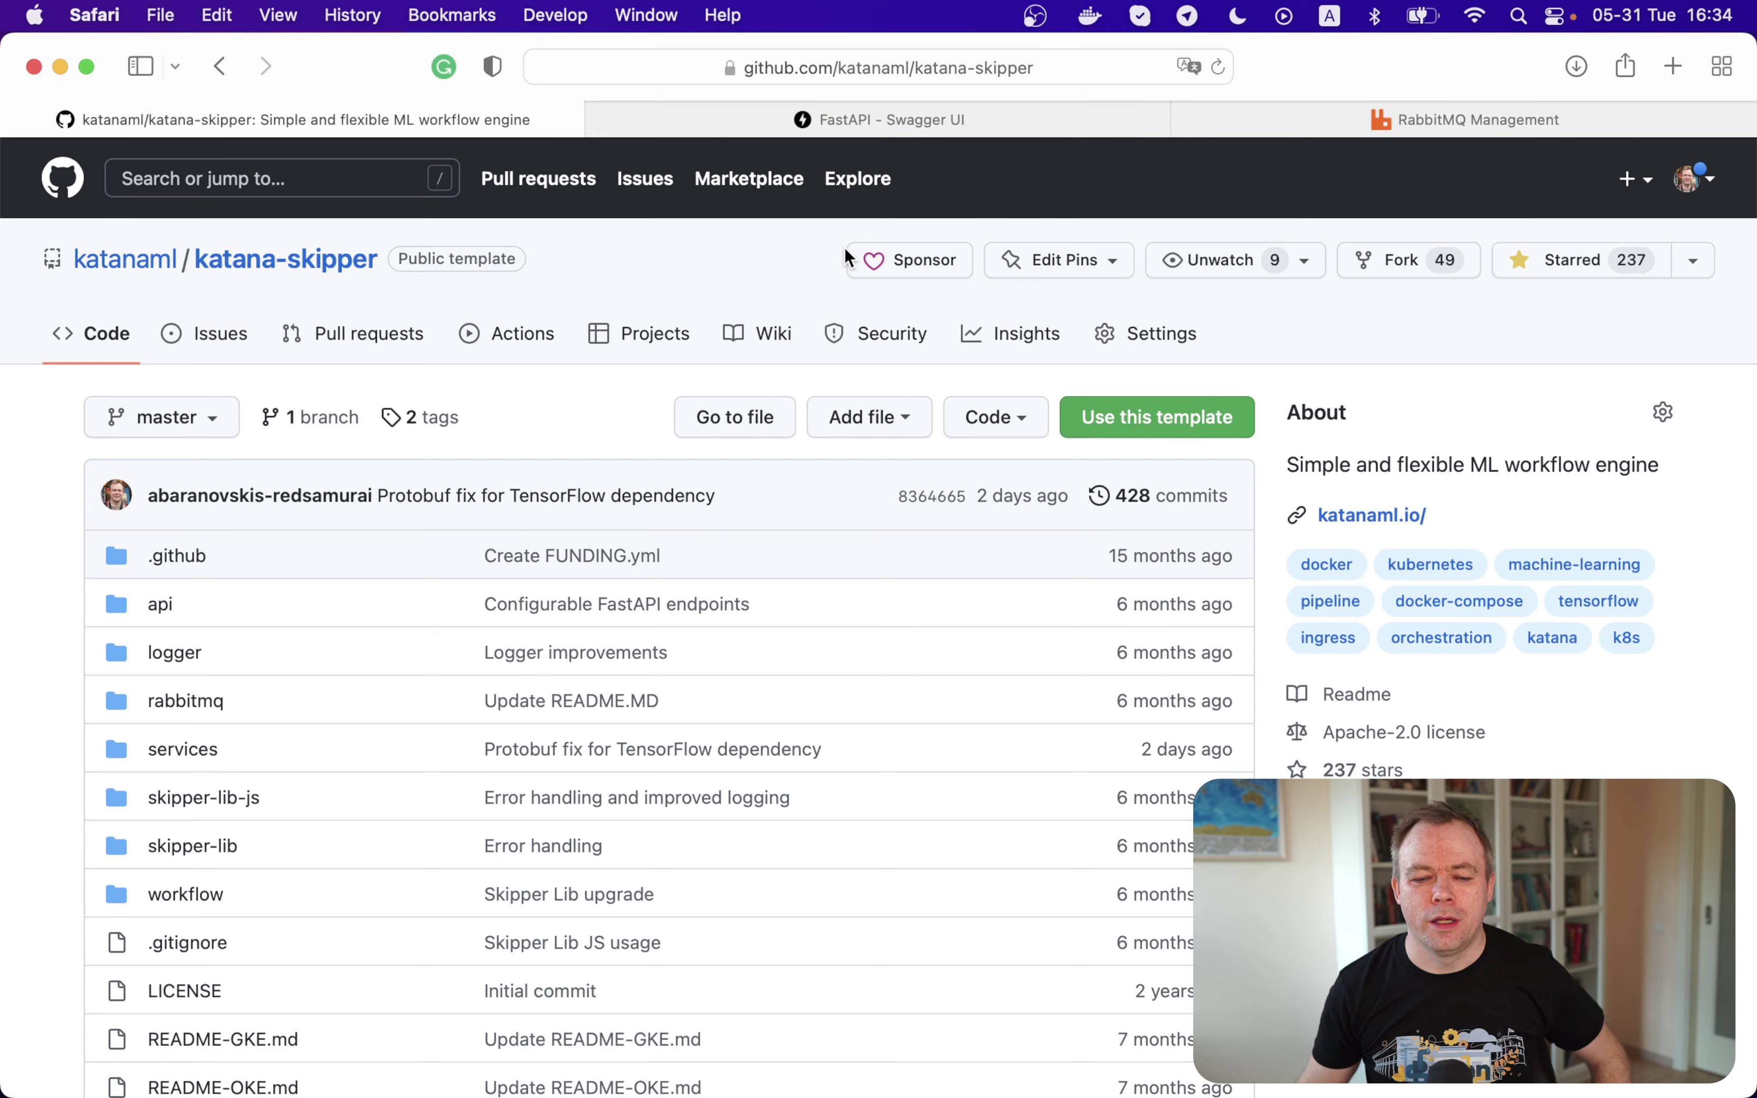
Scroll the katana-skipper README to the Skipper architecture diagram with Engine, RabbitMQ and microservices
scroll(697, 417, down, 2)
scroll(691, 423, down, 1)
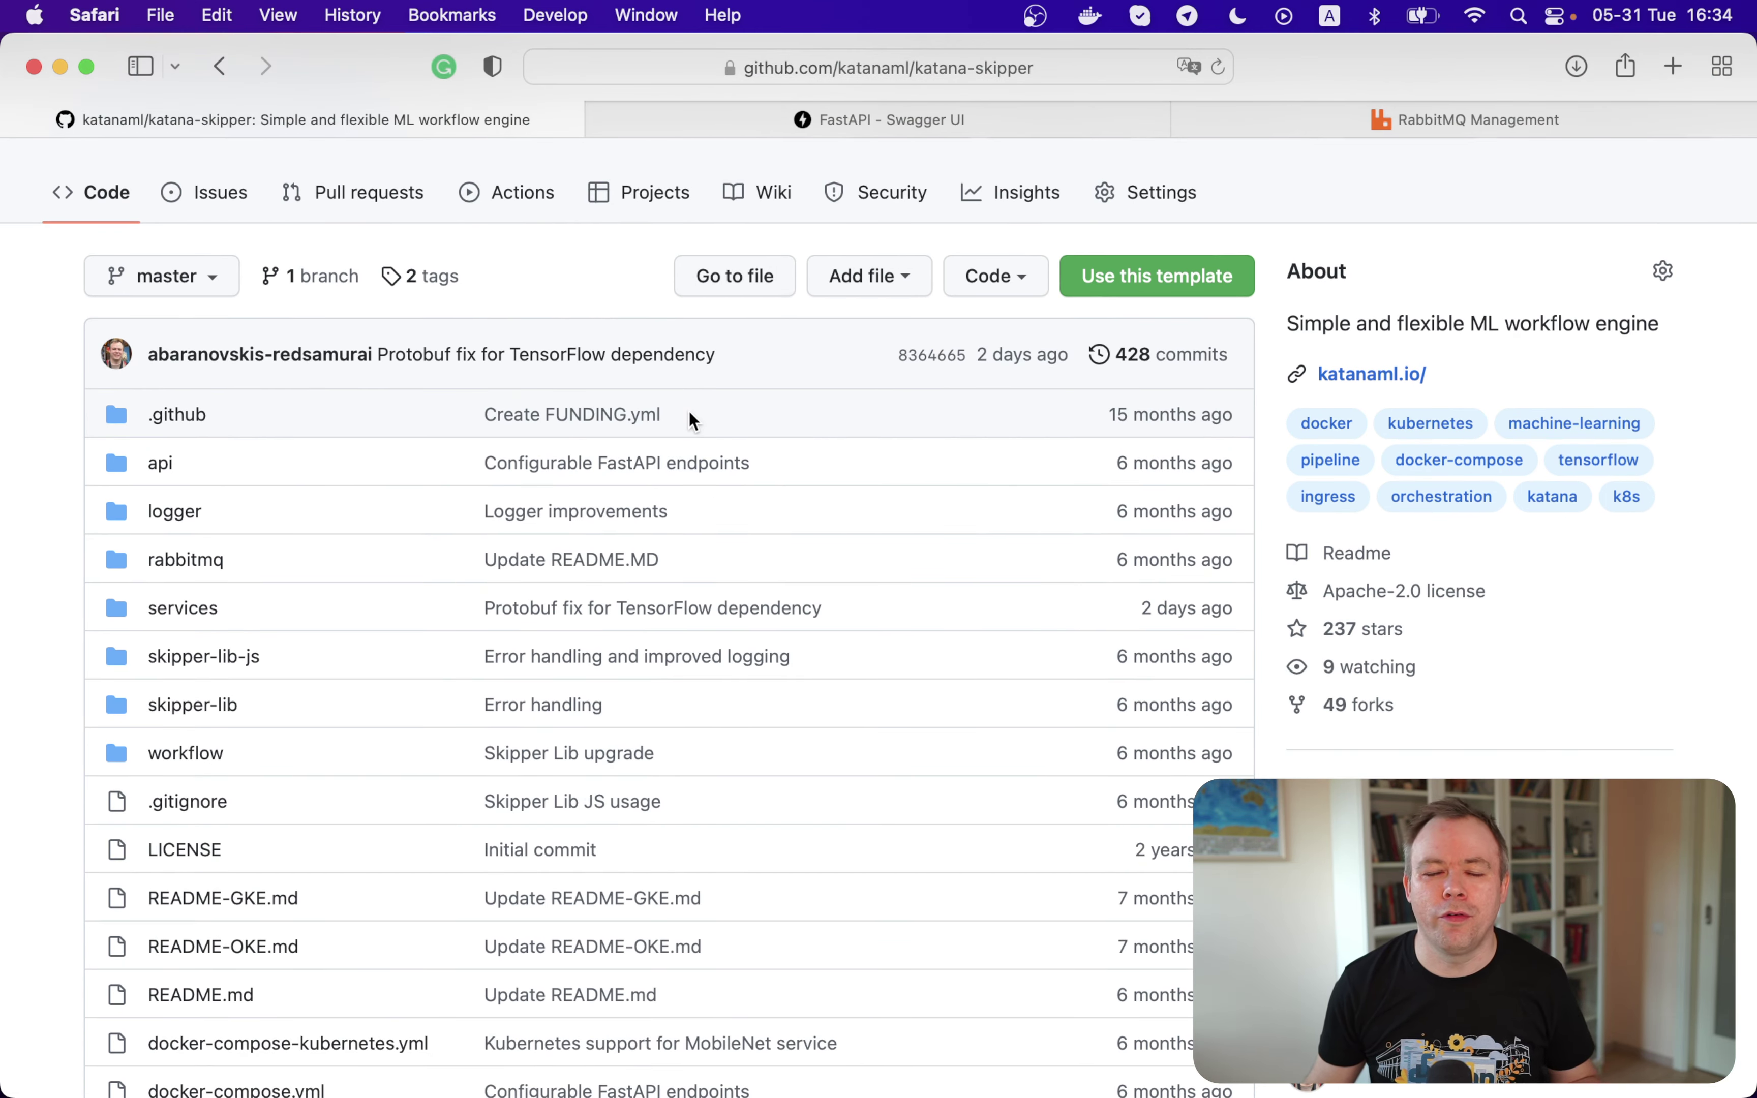
scroll(692, 420, down, 10)
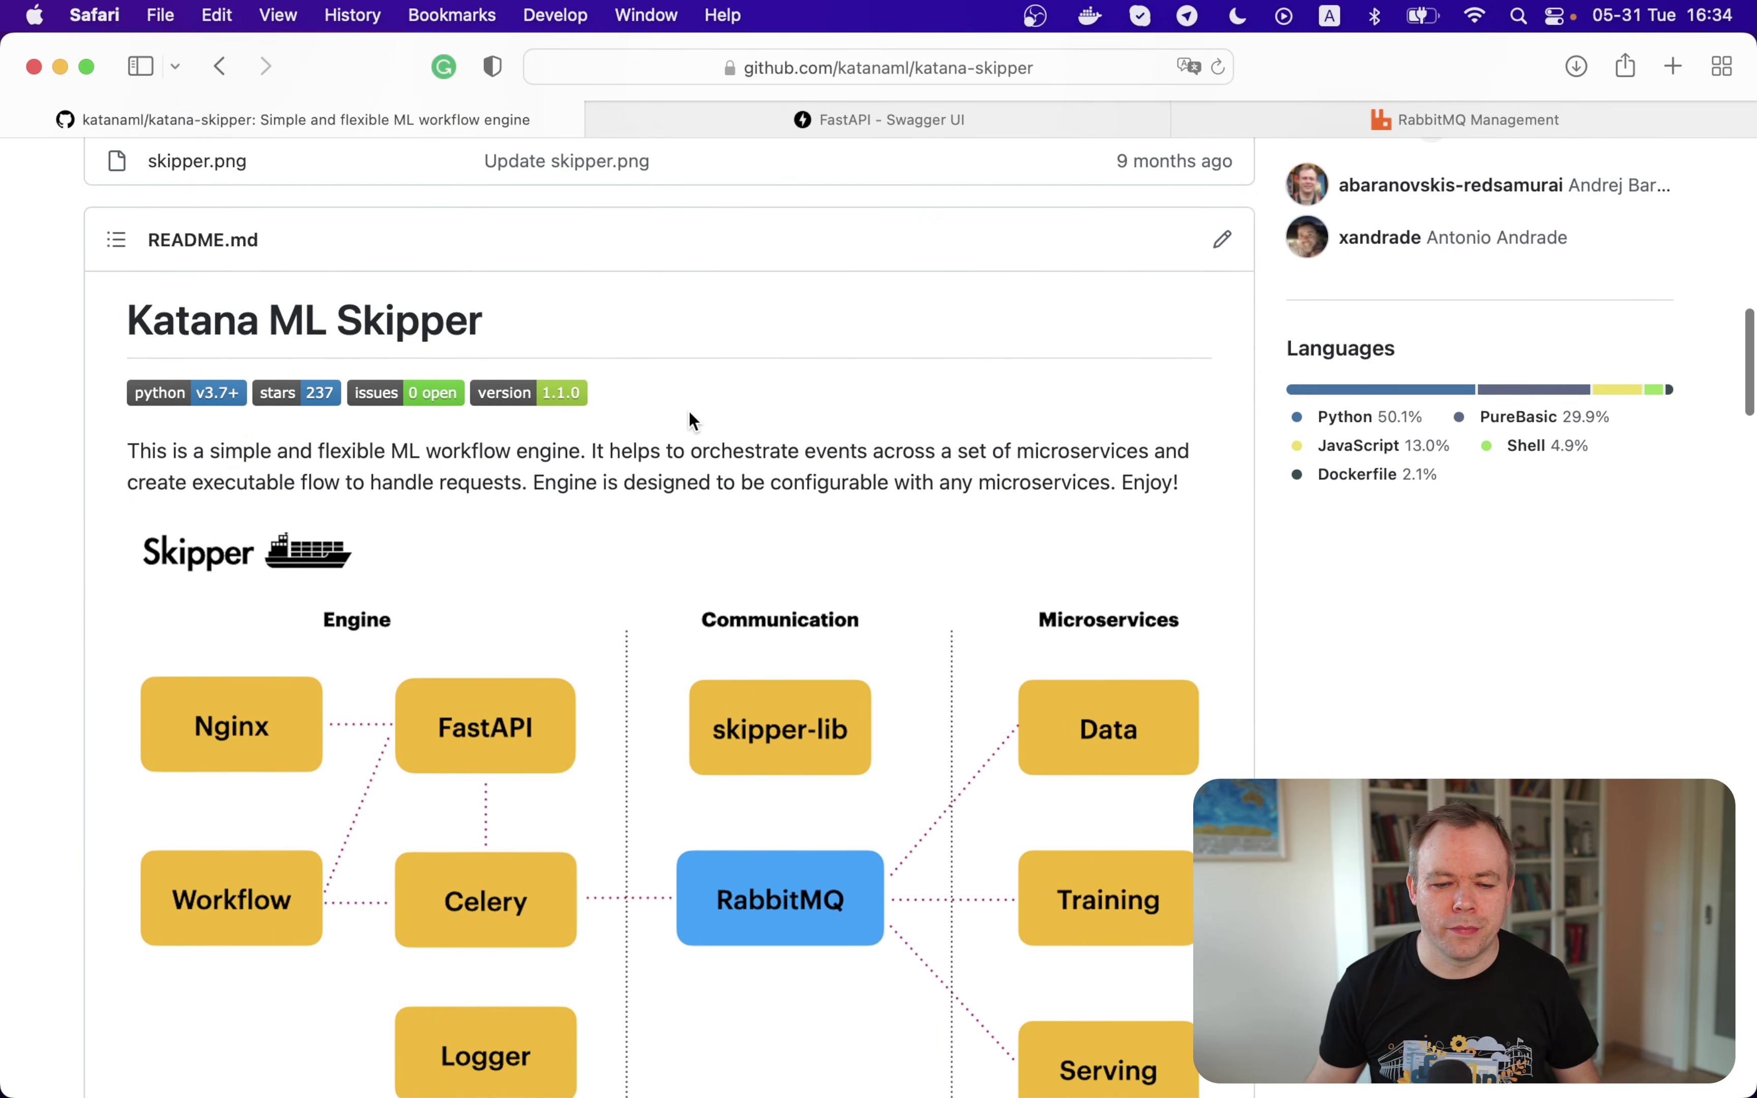
scroll(692, 422, down, 4)
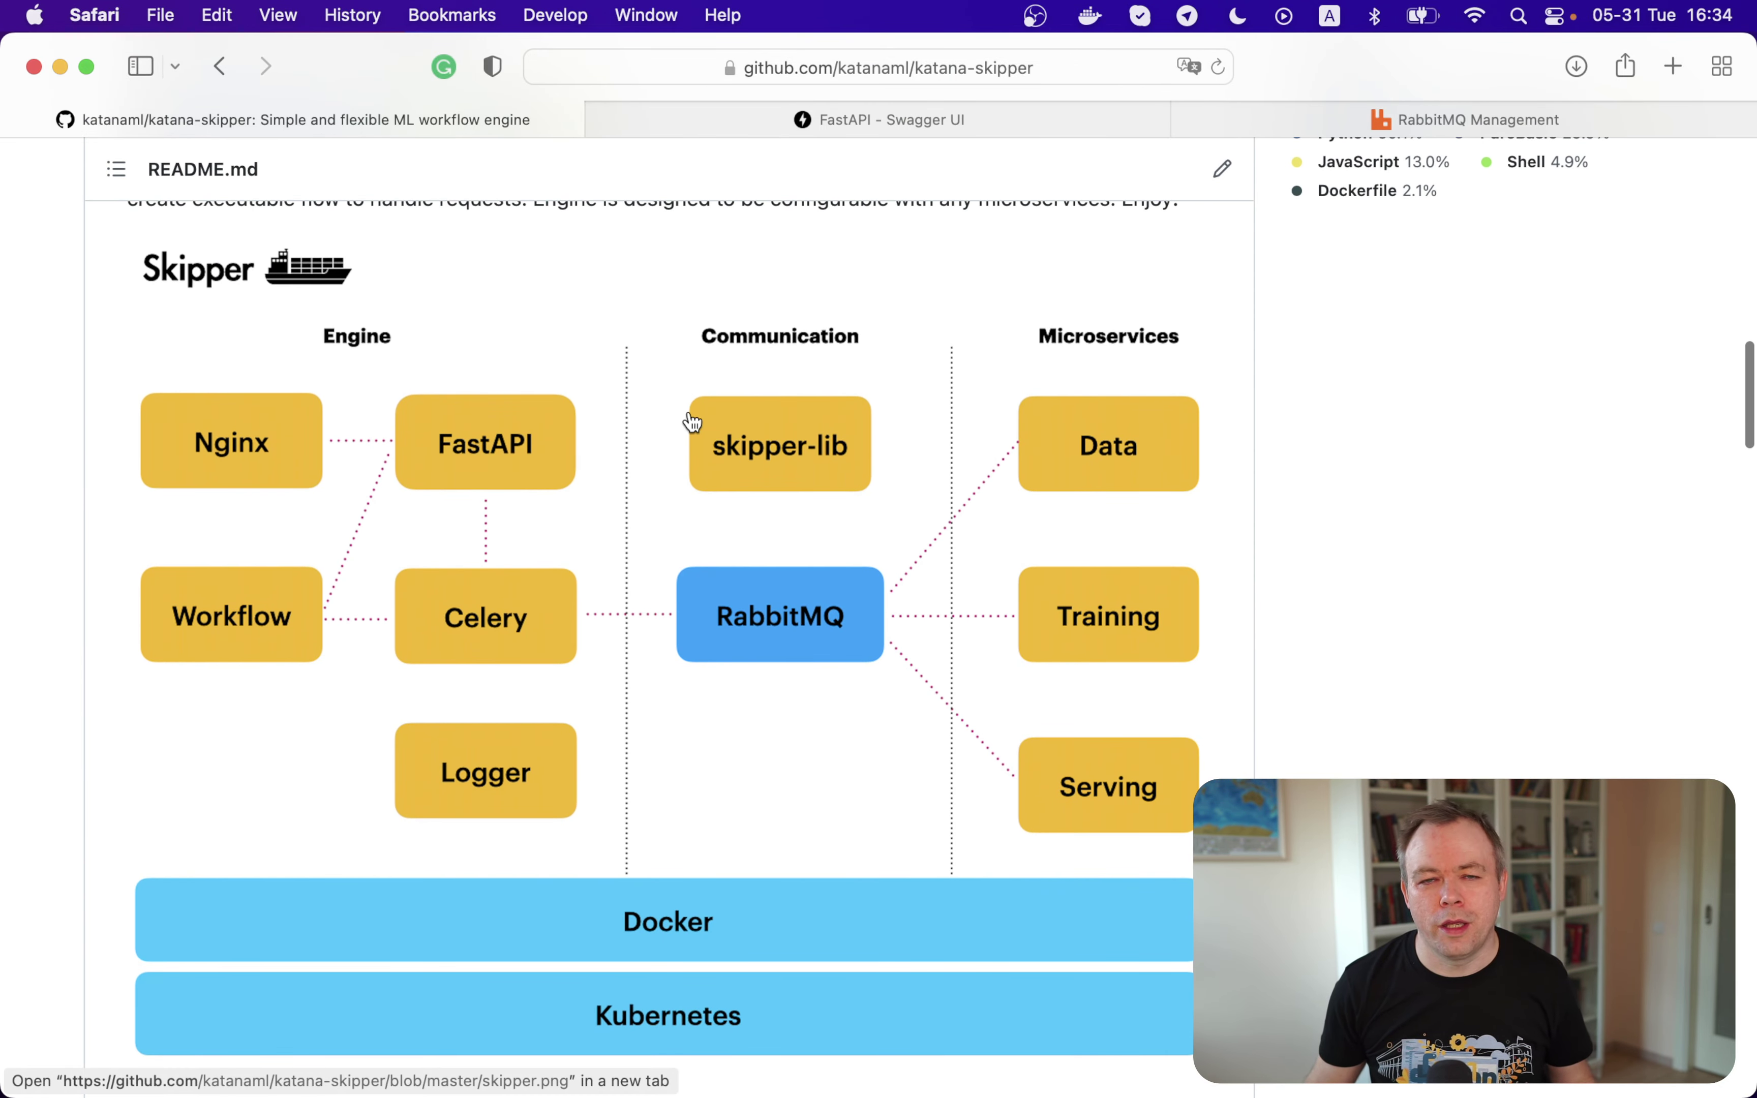
scroll(692, 421, down, 1)
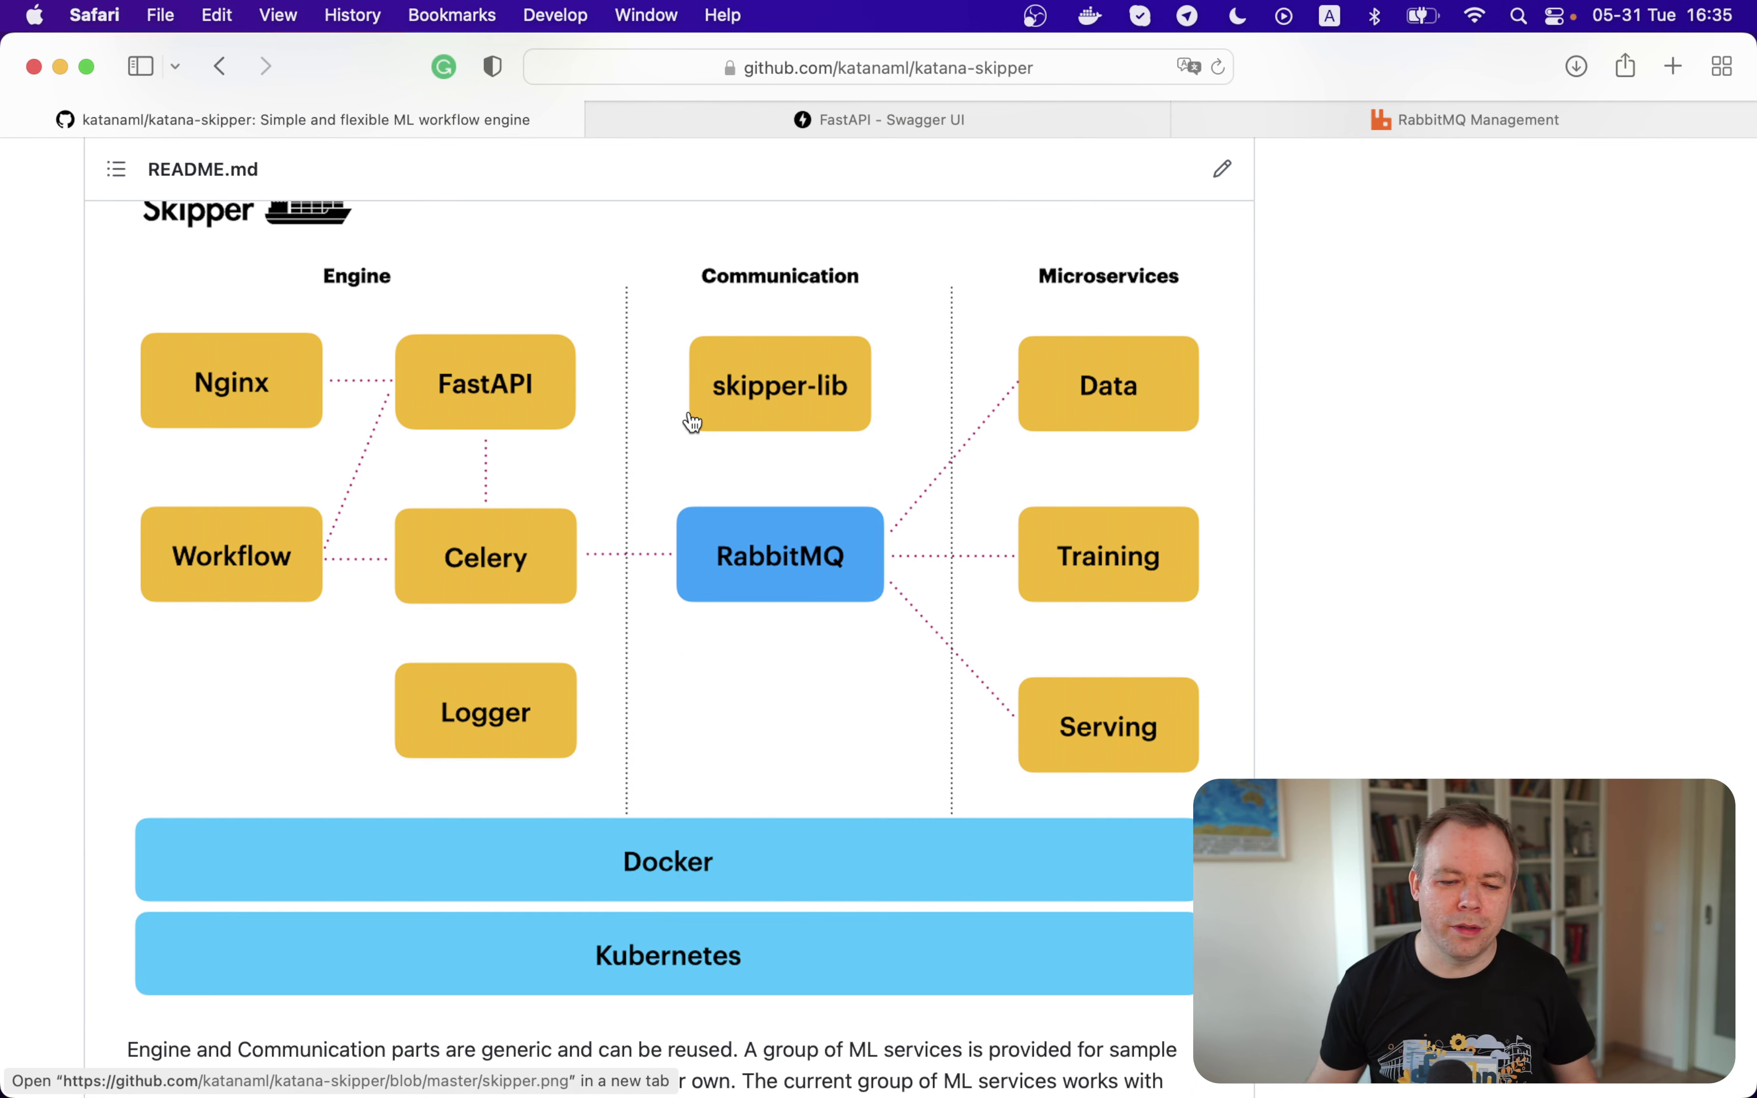
scroll(598, 396, up, 1)
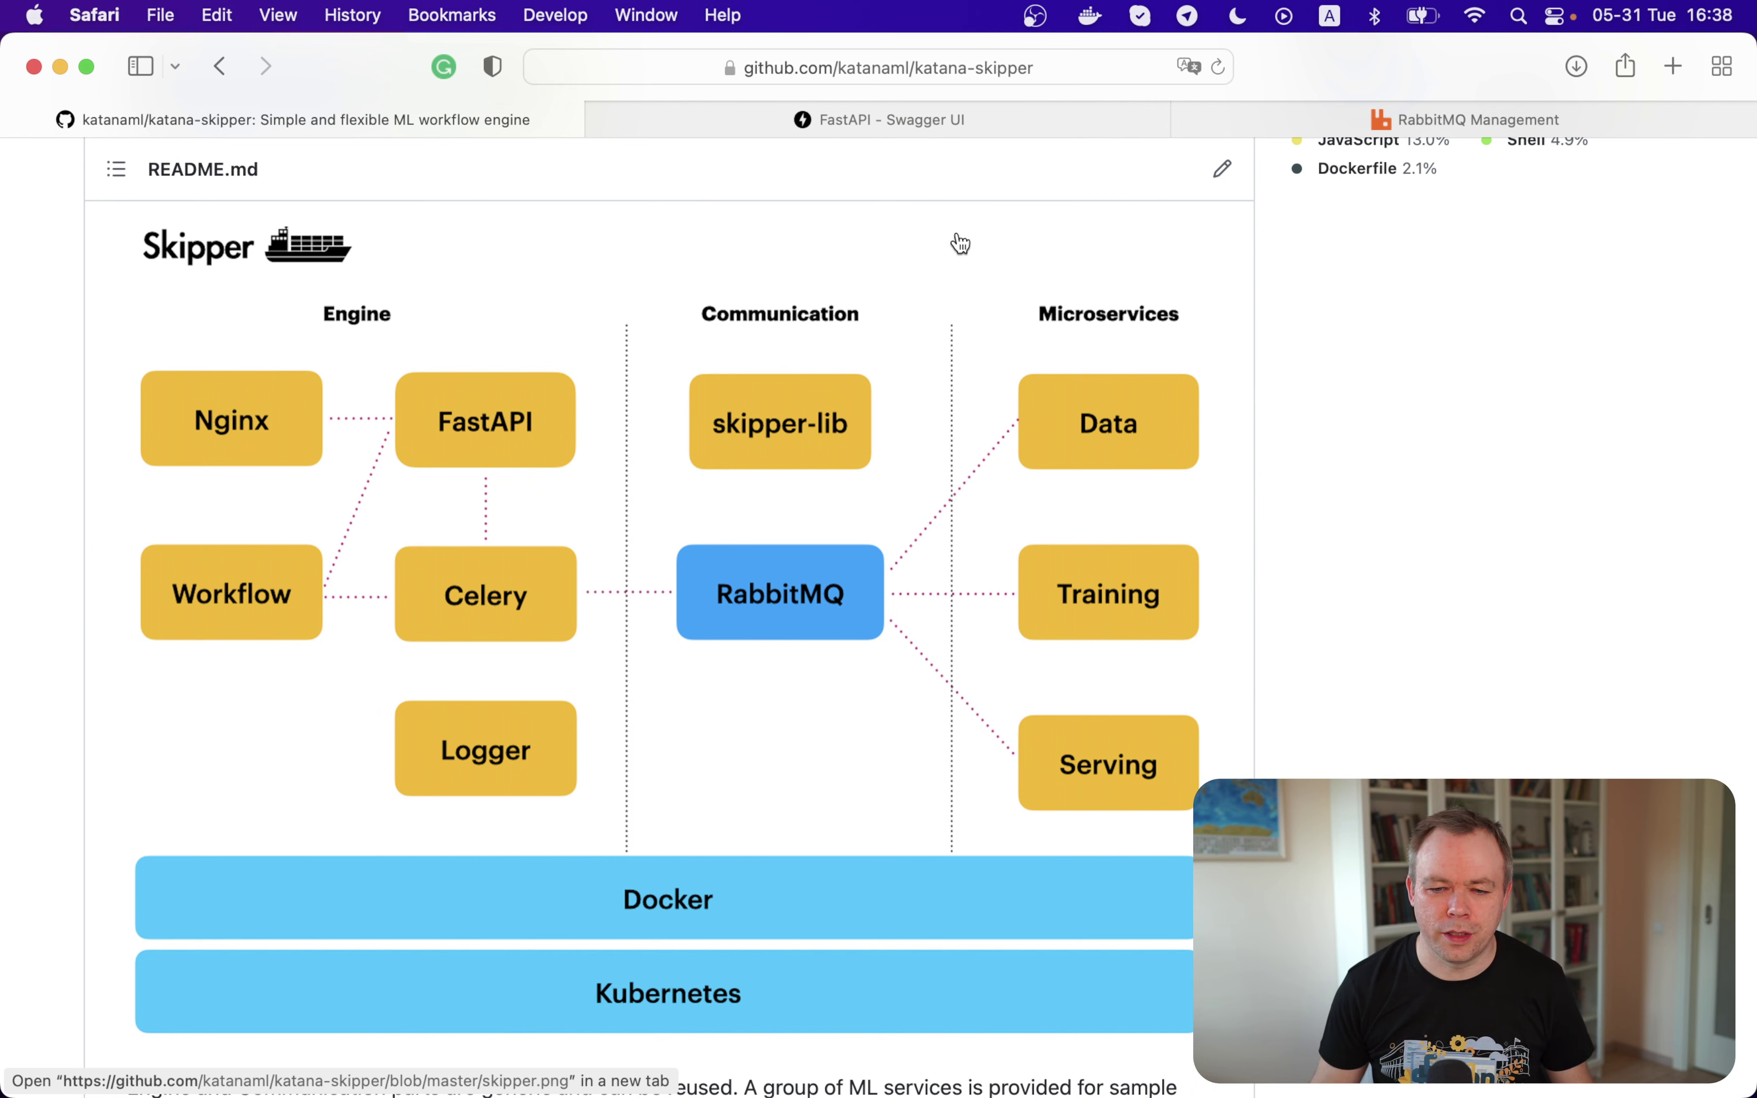
Expand POST mobilenet/task_predict in Swagger UI to show its example body with image 'orange.jpeg'
click(934, 112)
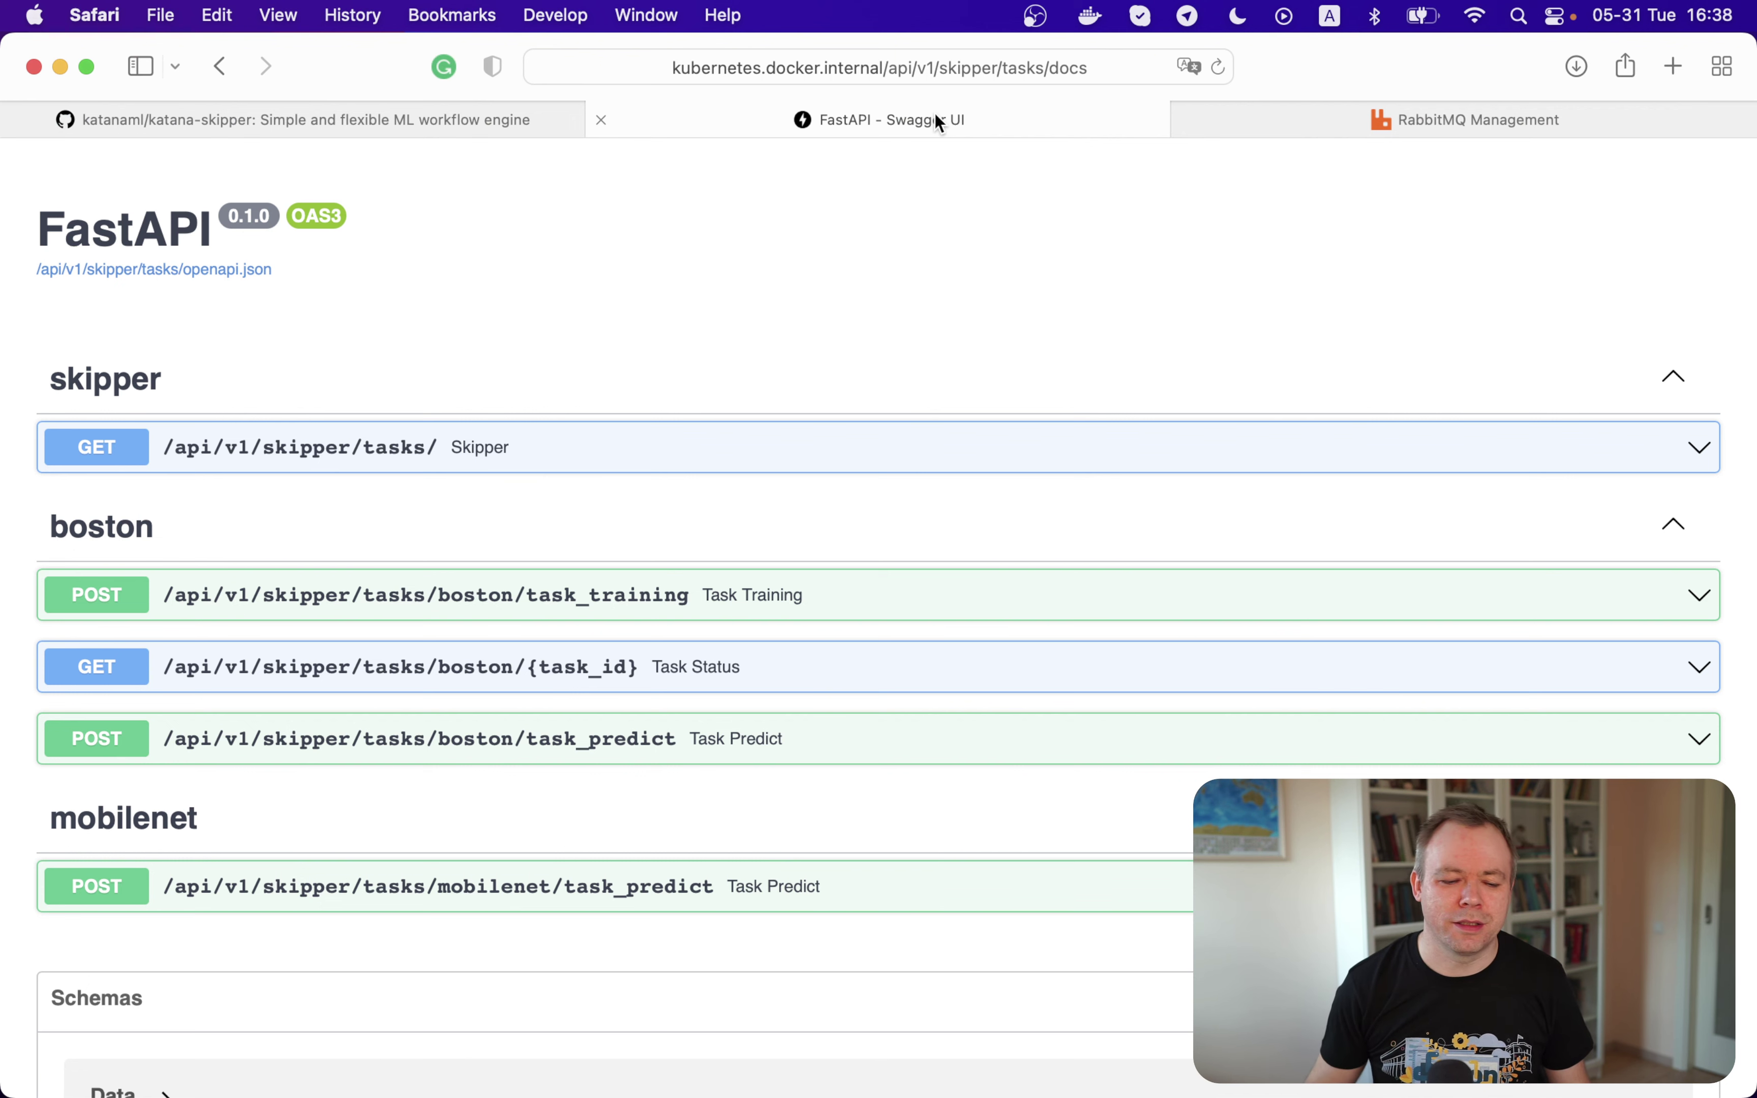
scroll(373, 824, down, 3)
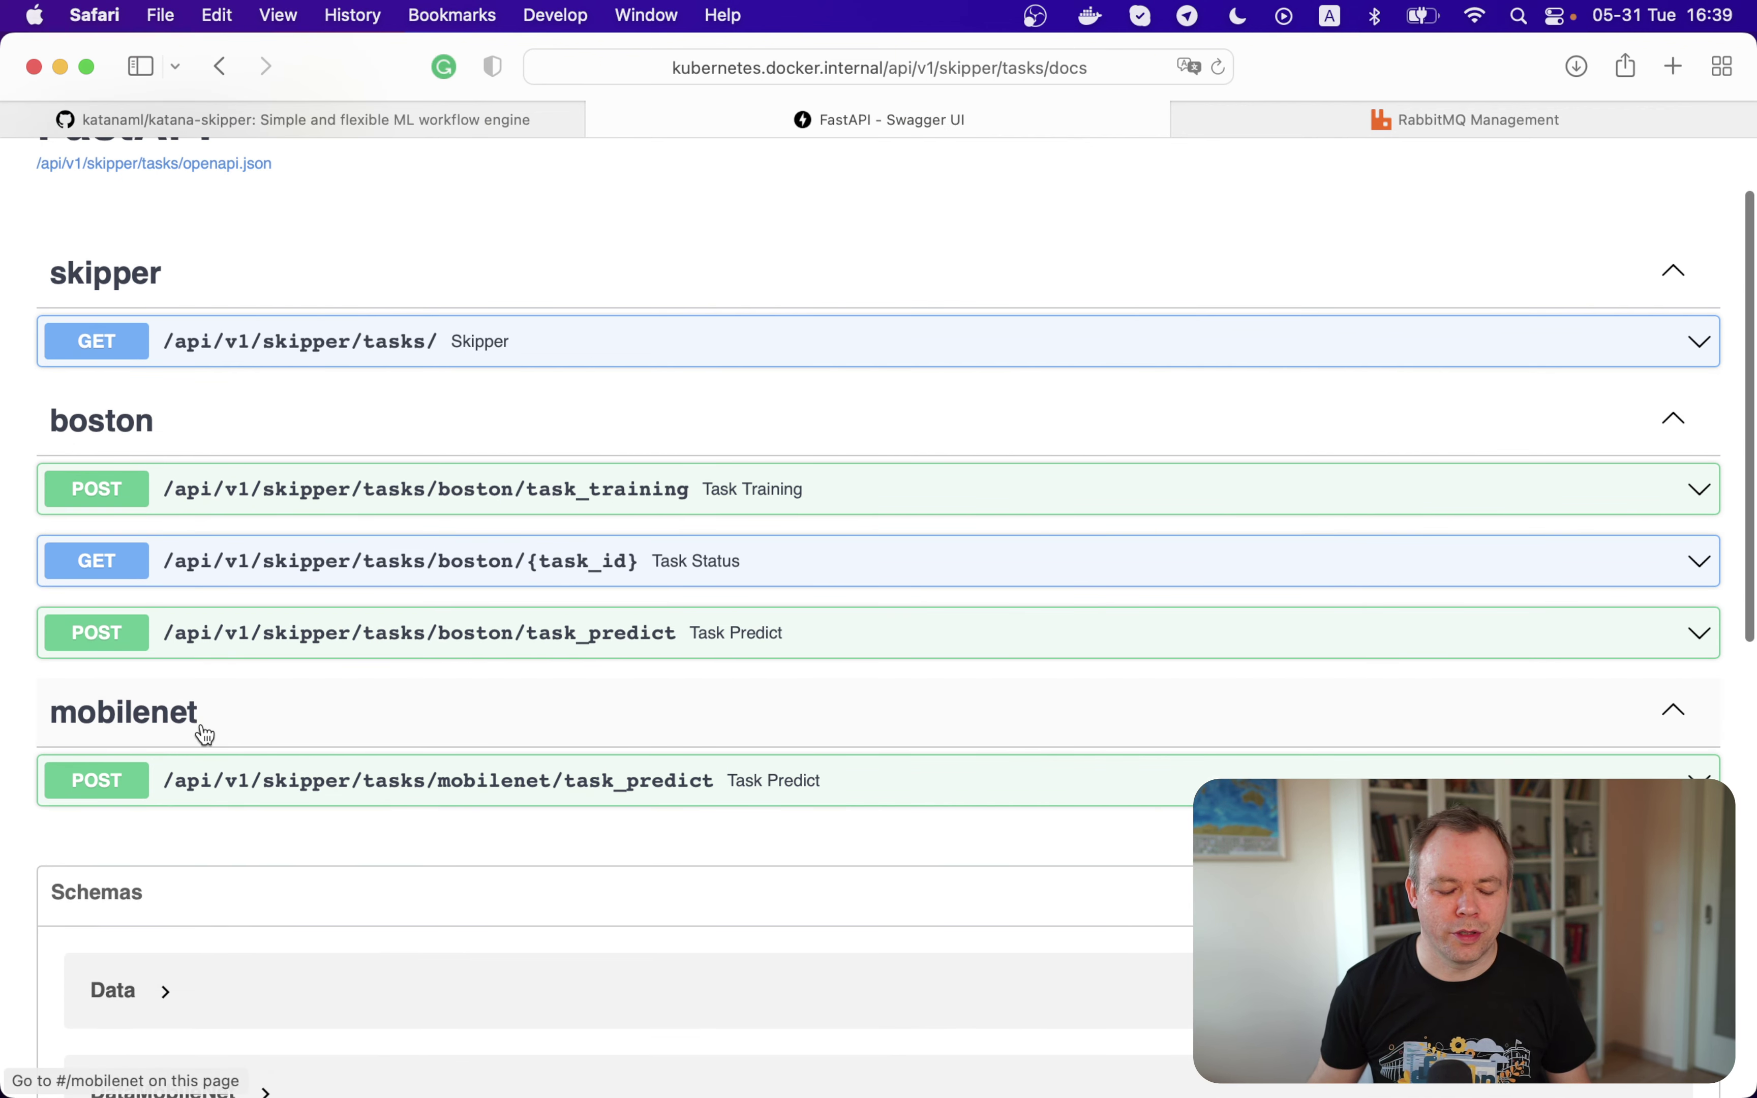
click(263, 774)
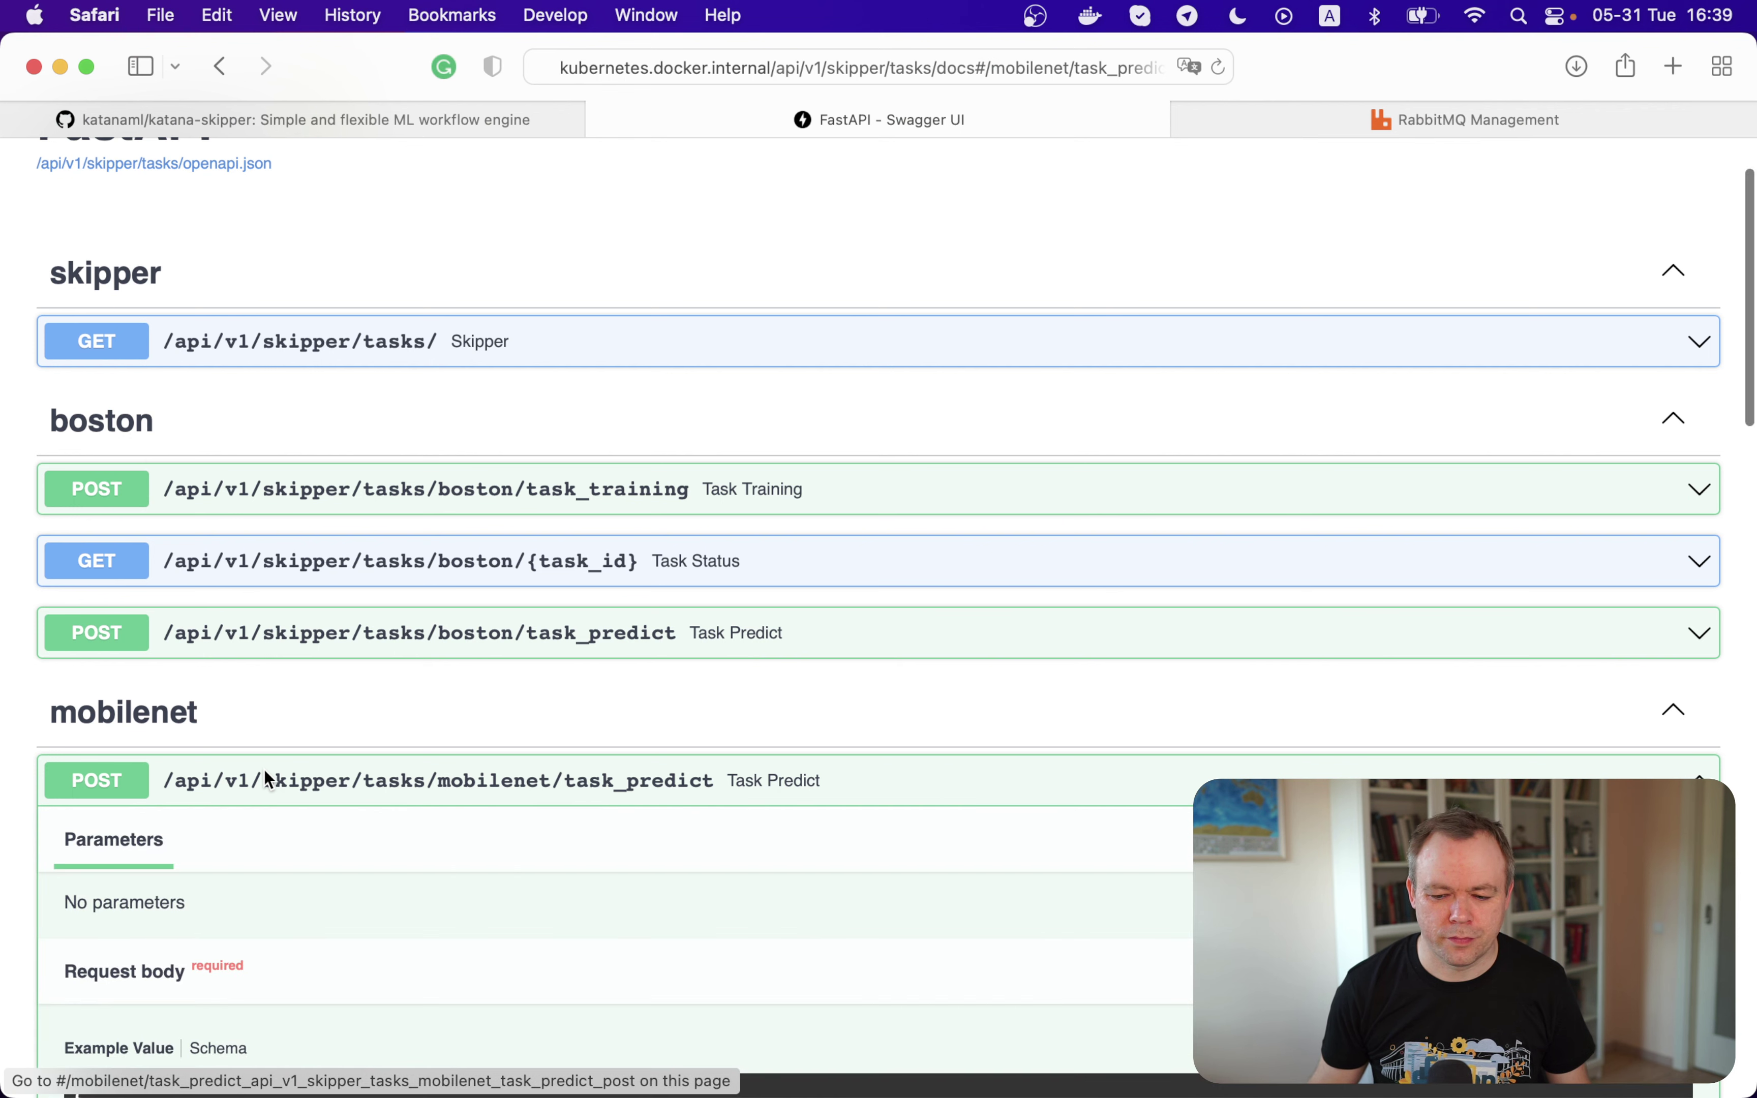
scroll(263, 768, down, 5)
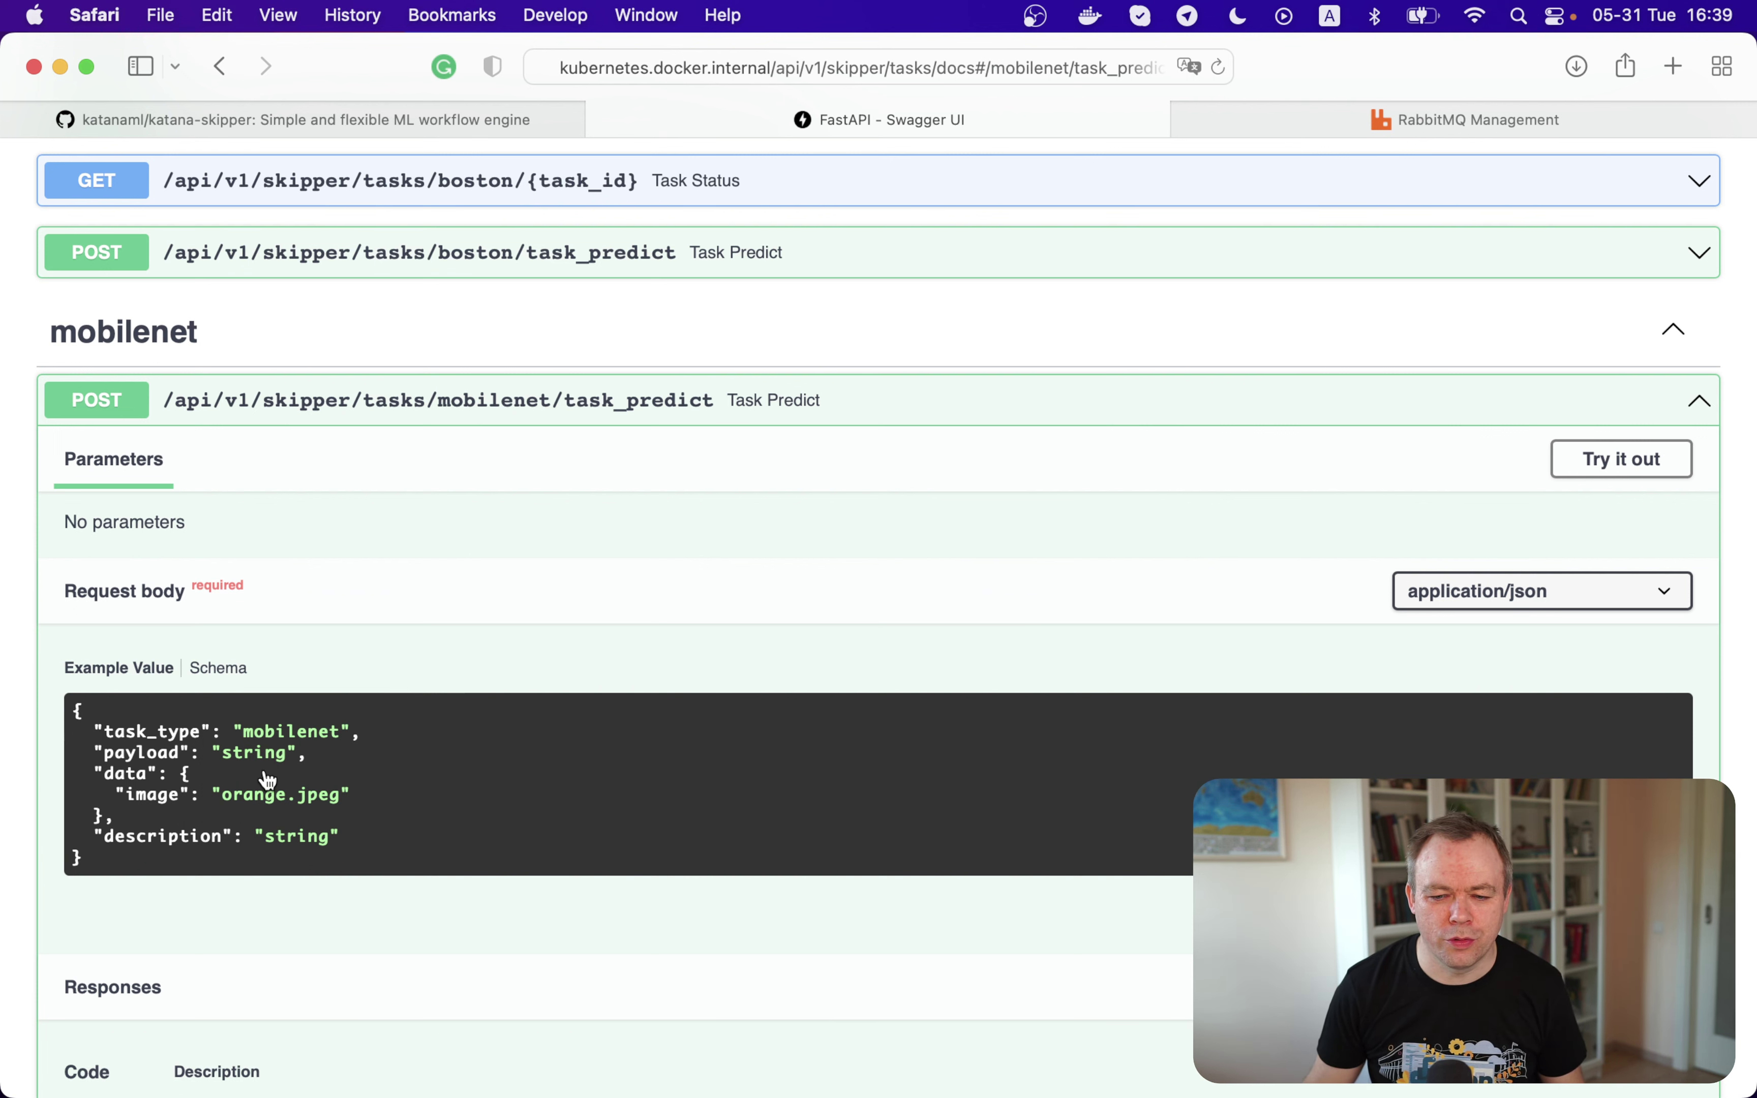
Copy the mobilenet pod name and enter kubectl logs -n katana-skipper -f for container mobilenet-service
key(super+Tab)
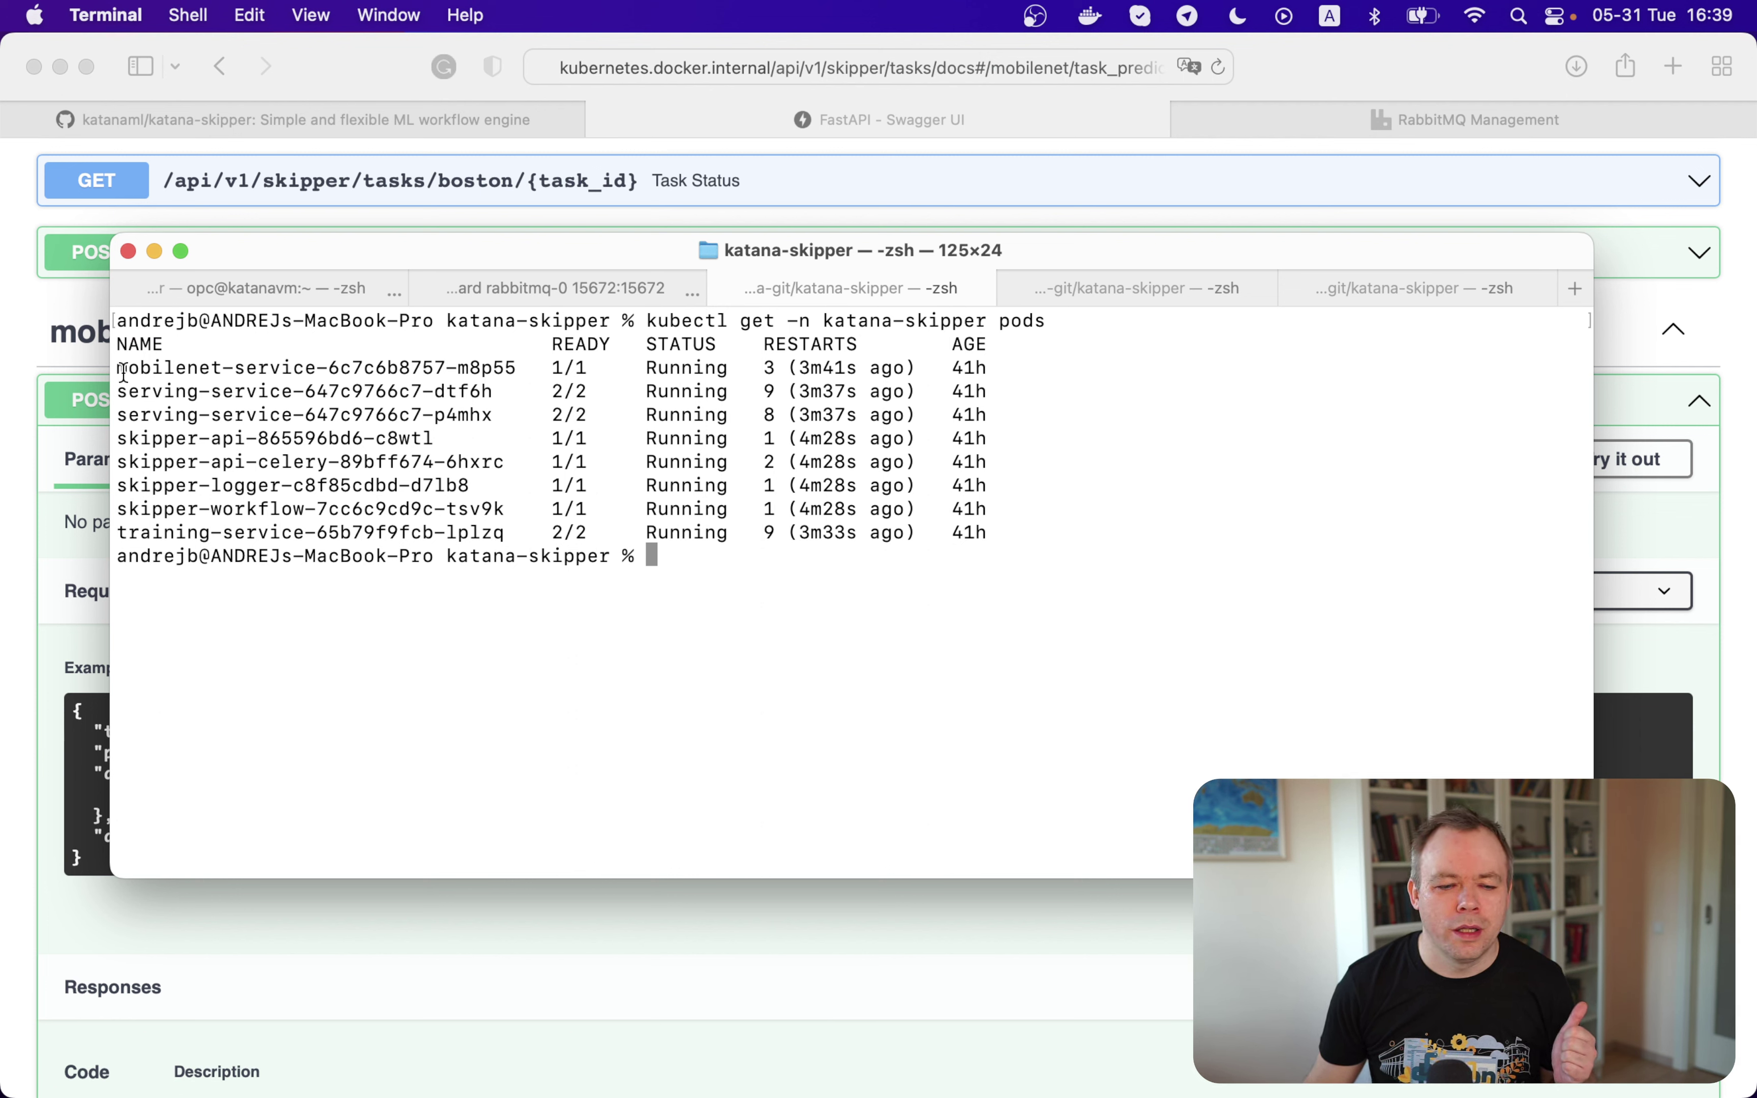
drag(123, 373, 510, 371)
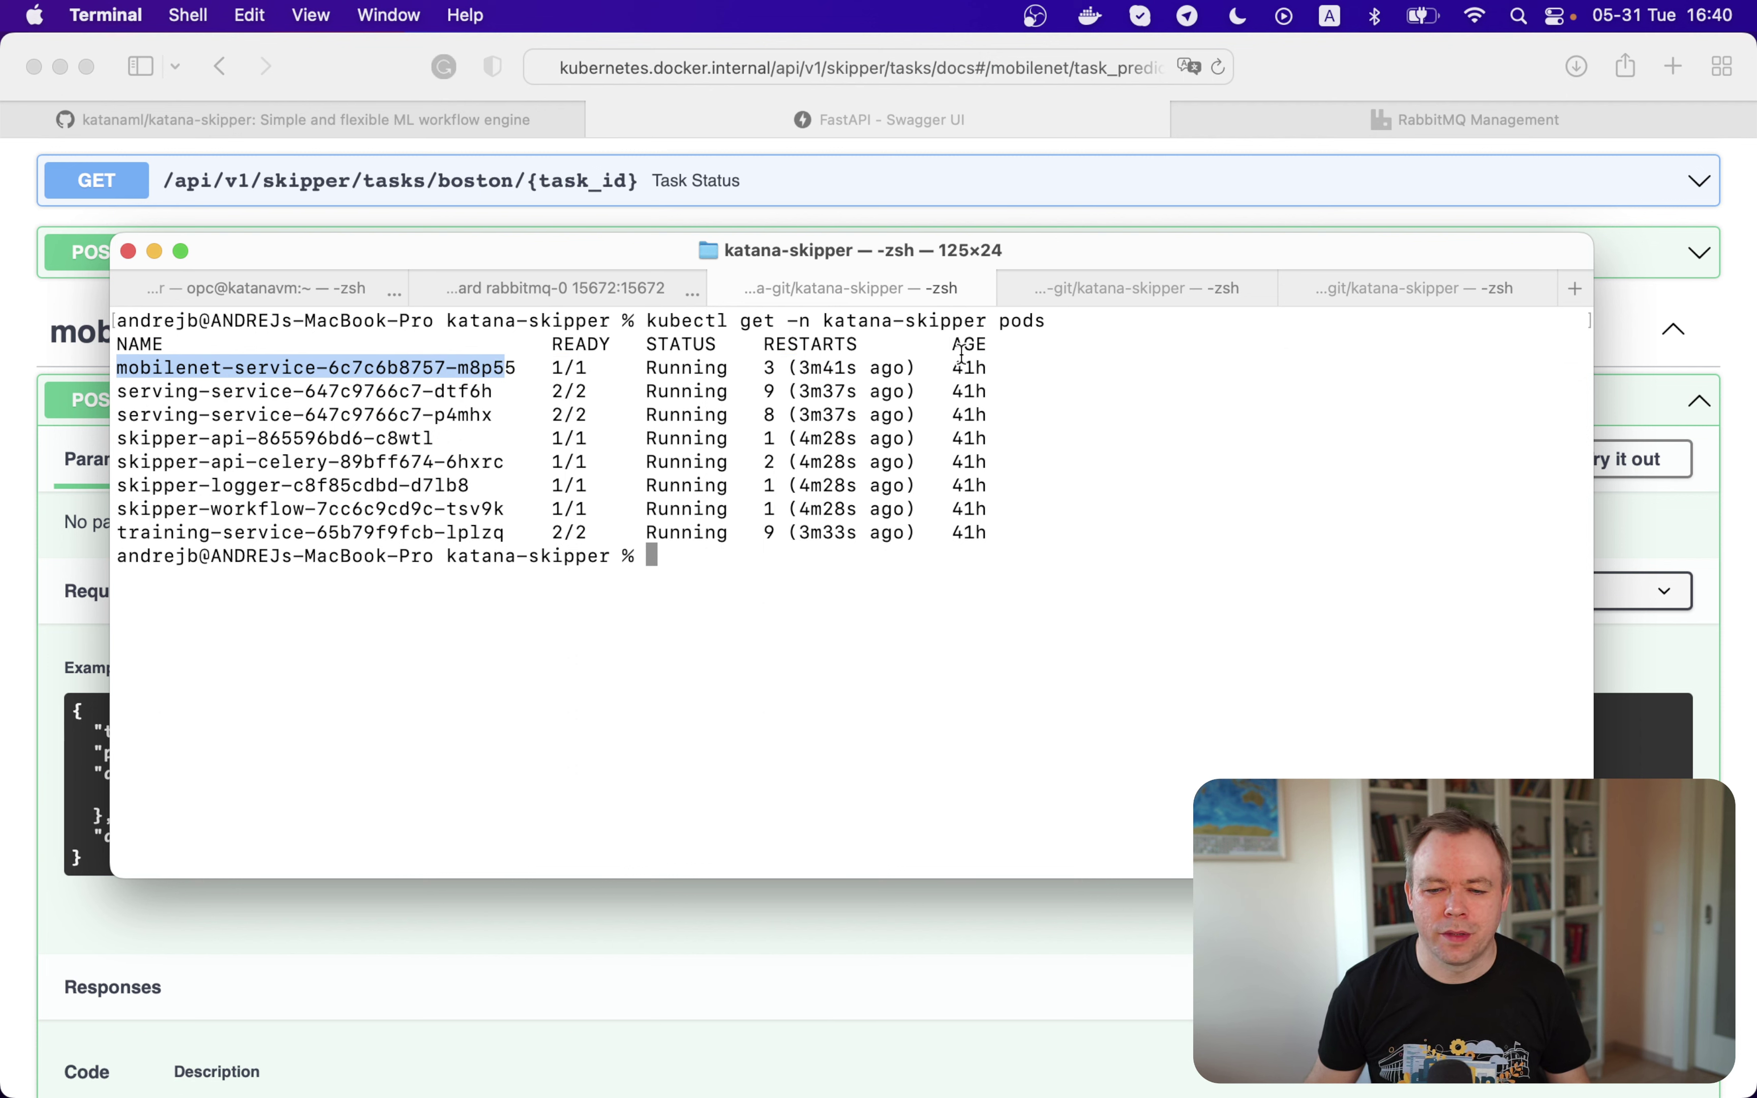
click(1119, 288)
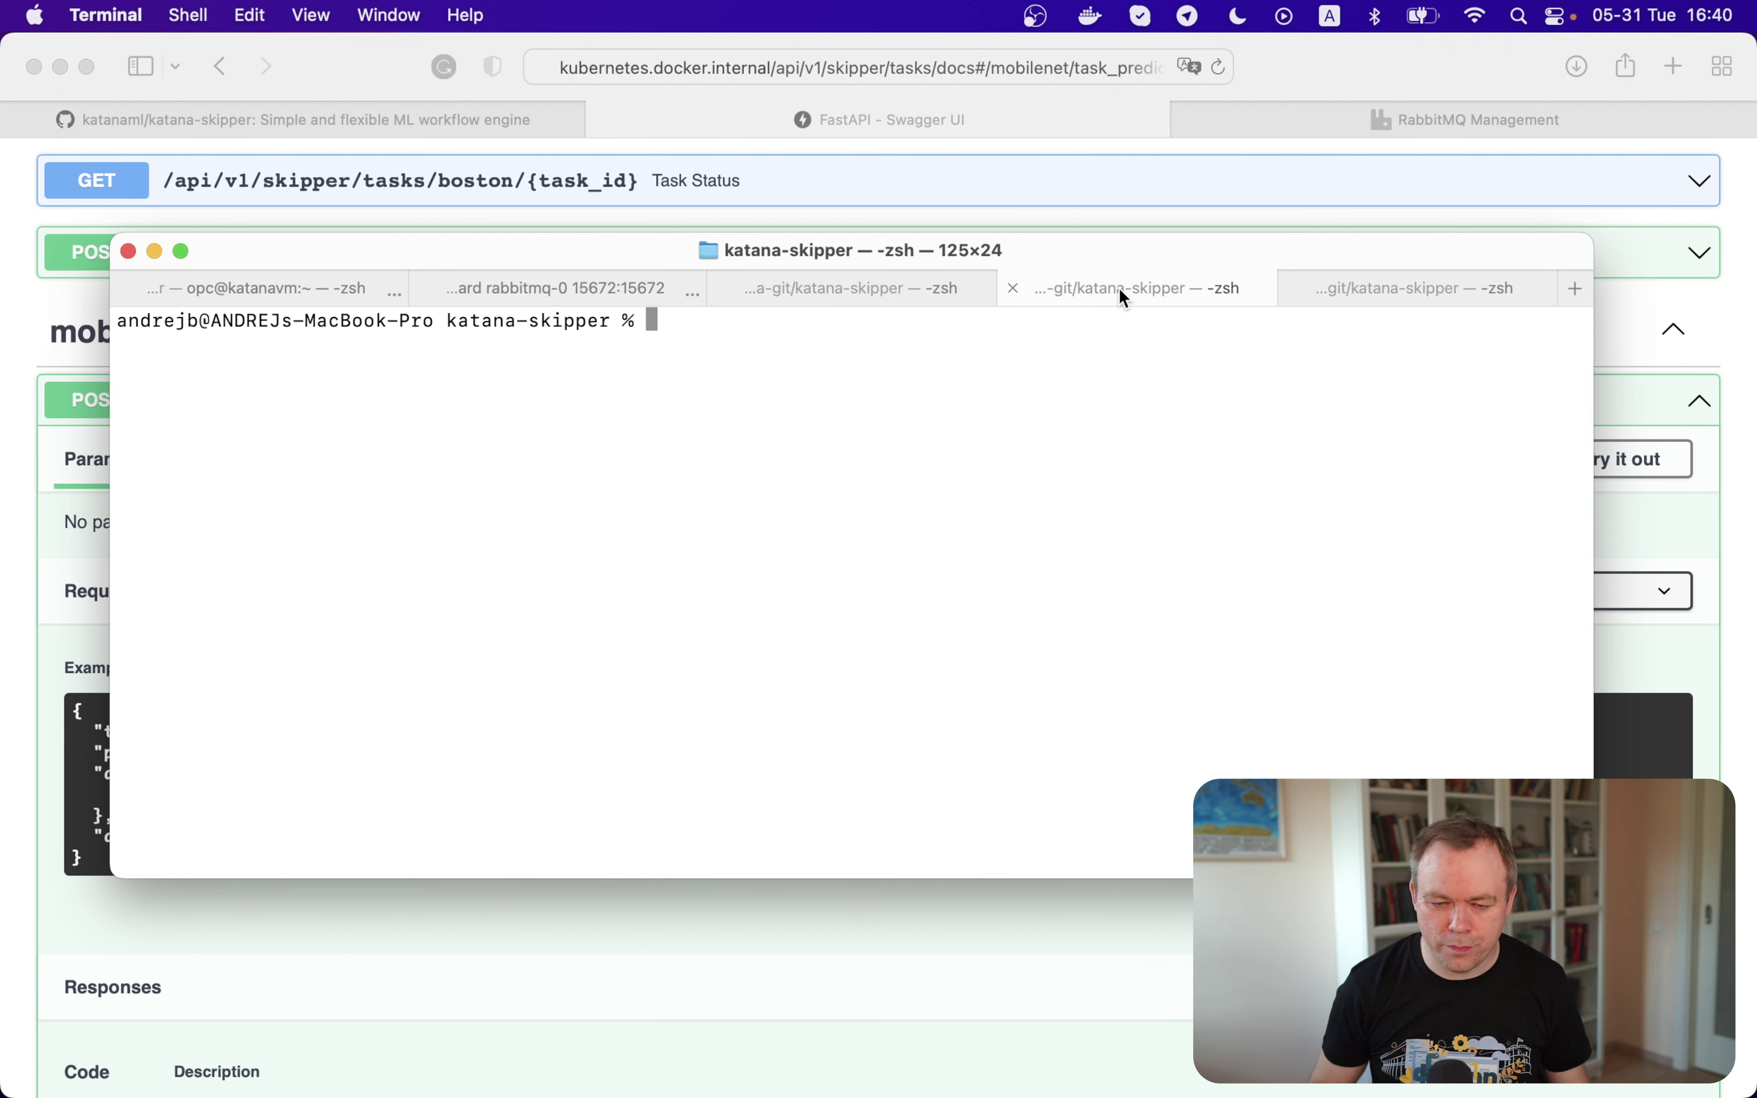
text(kubectl logs -n katana-skipper -f)
text(mobilenet-service-6c7c6b8757-m8p55)
text(-c mobilenet-service)
key(Return)
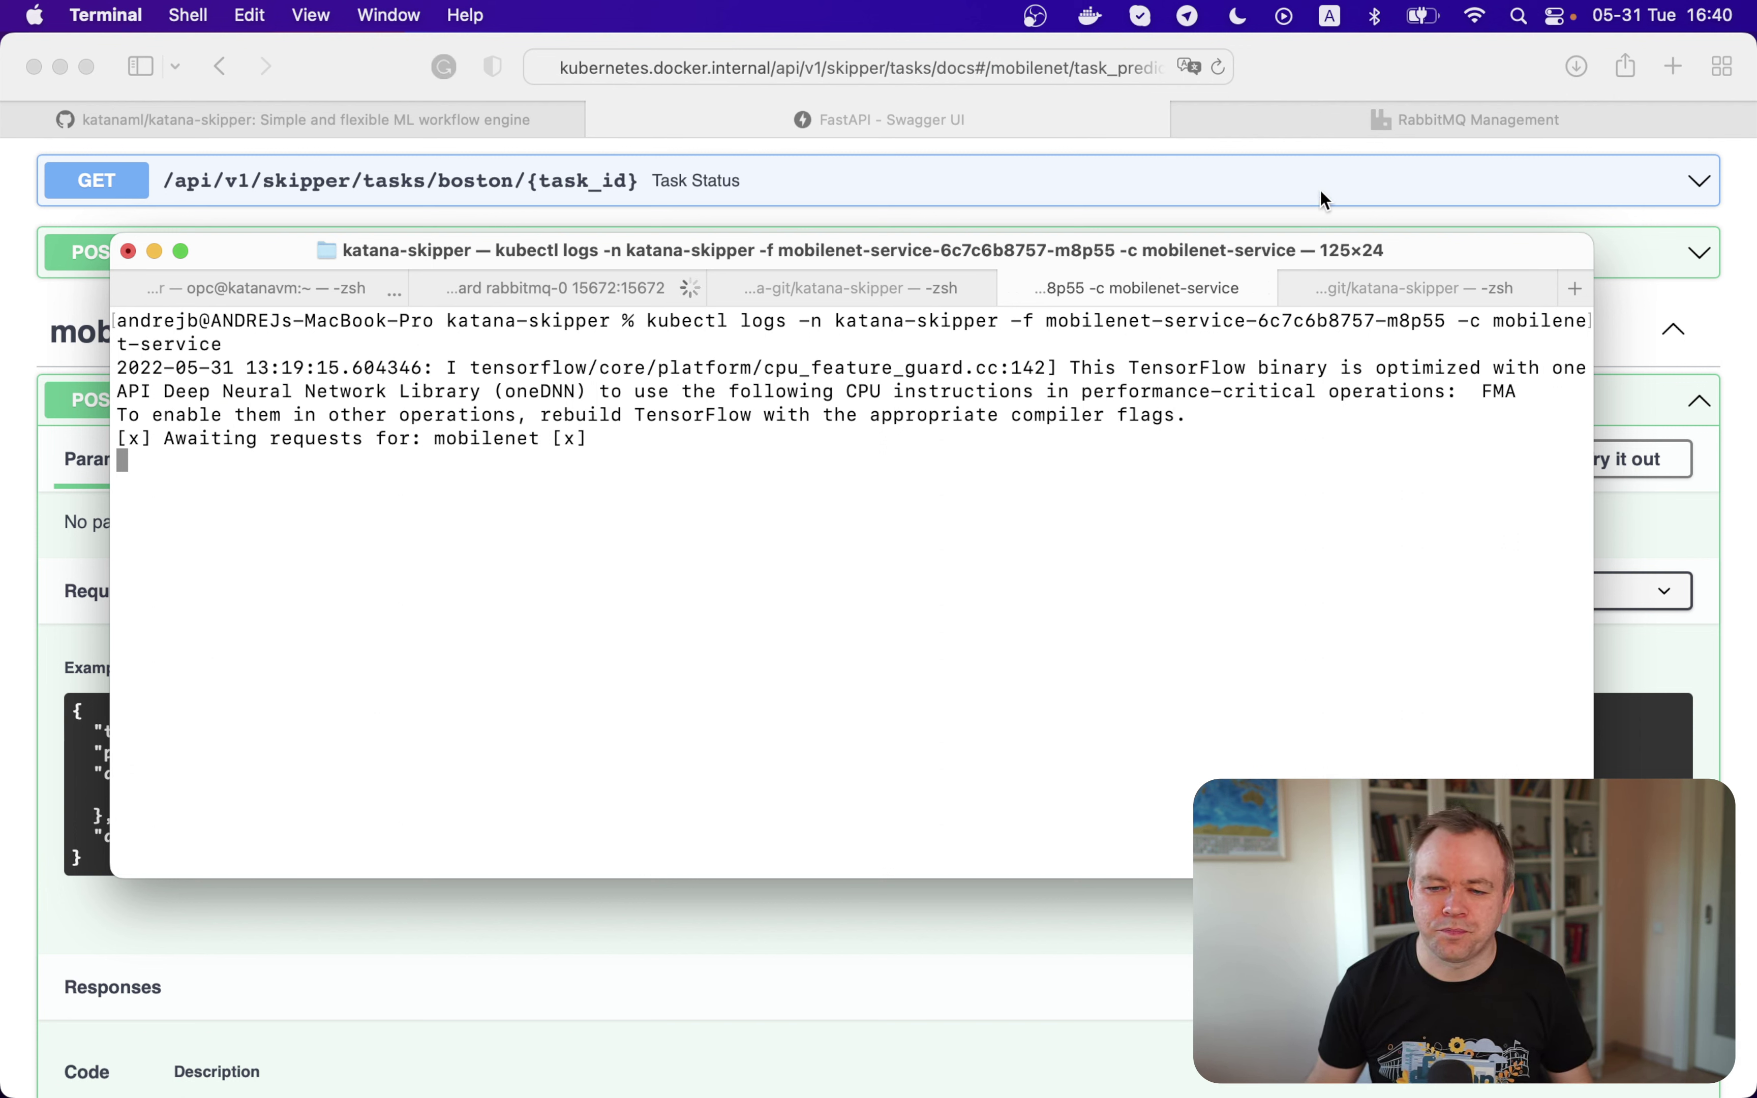
click(1464, 120)
Open the skipper_mobilenet queue details, showing it idle with 0 messages and one consumer
click(654, 267)
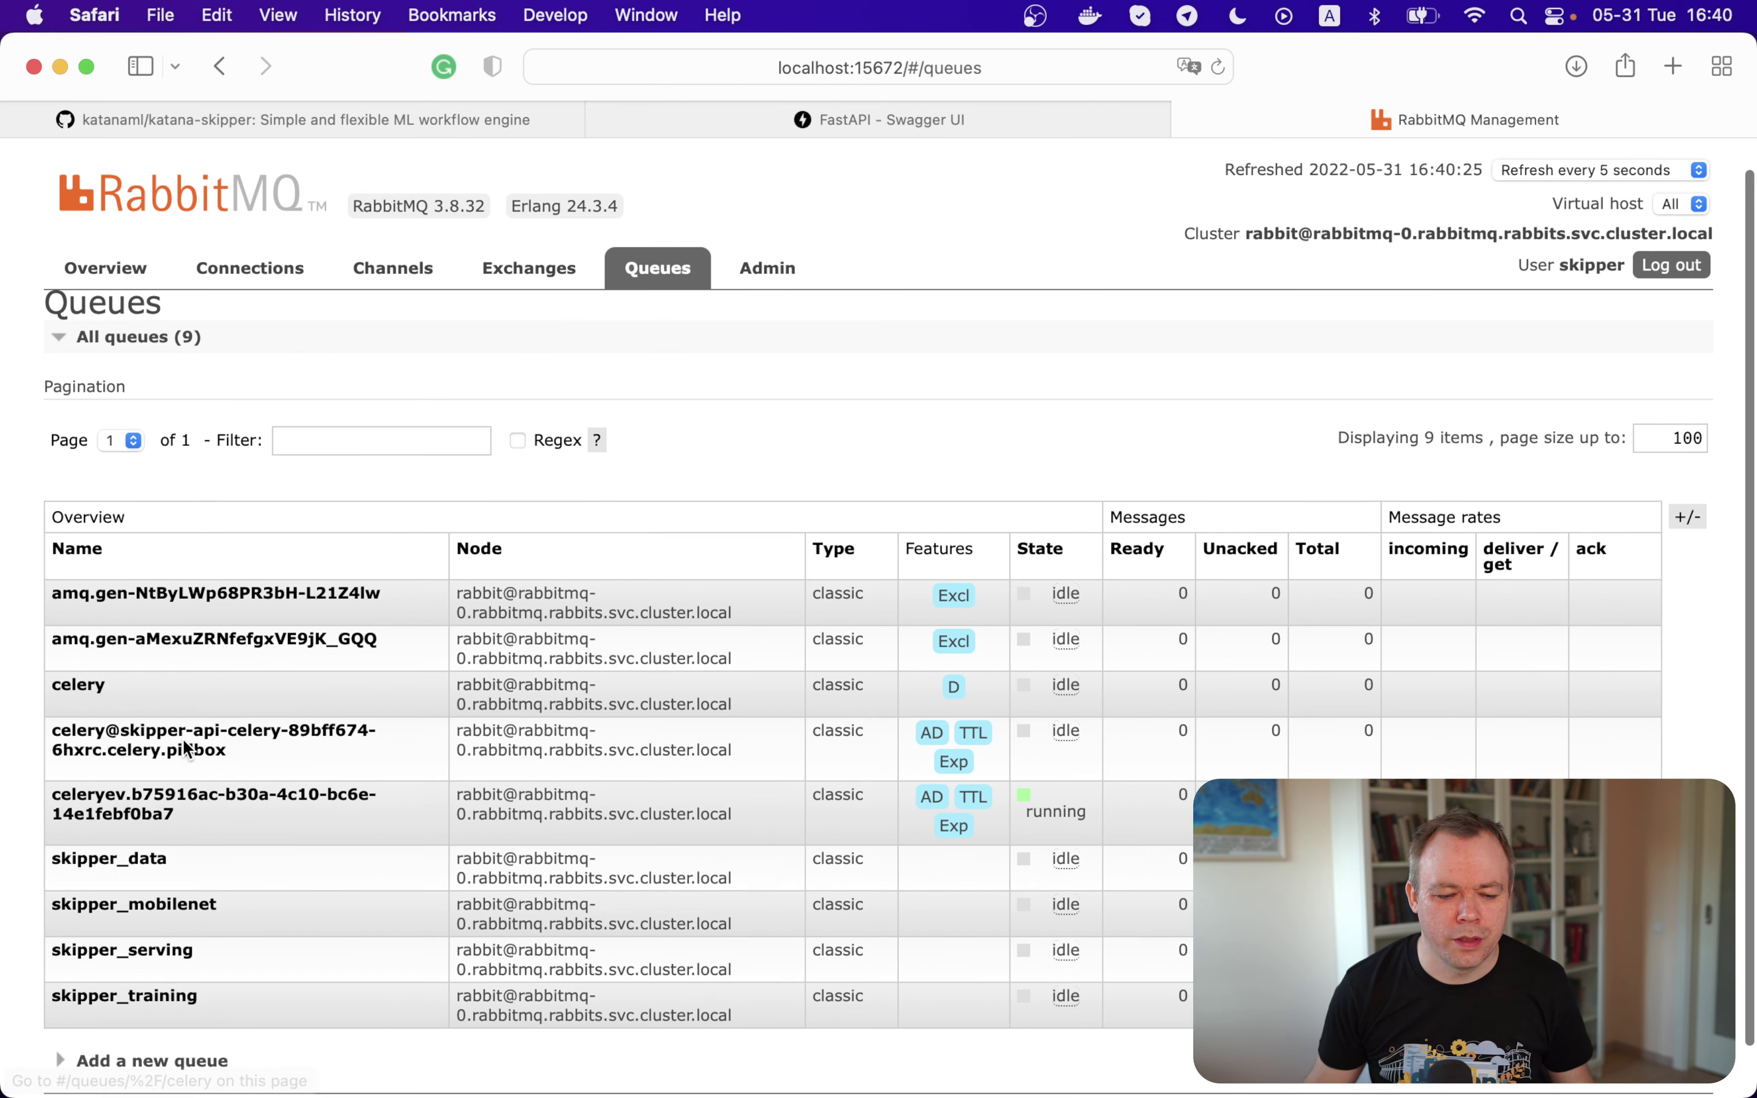
scroll(236, 828, down, 2)
click(154, 849)
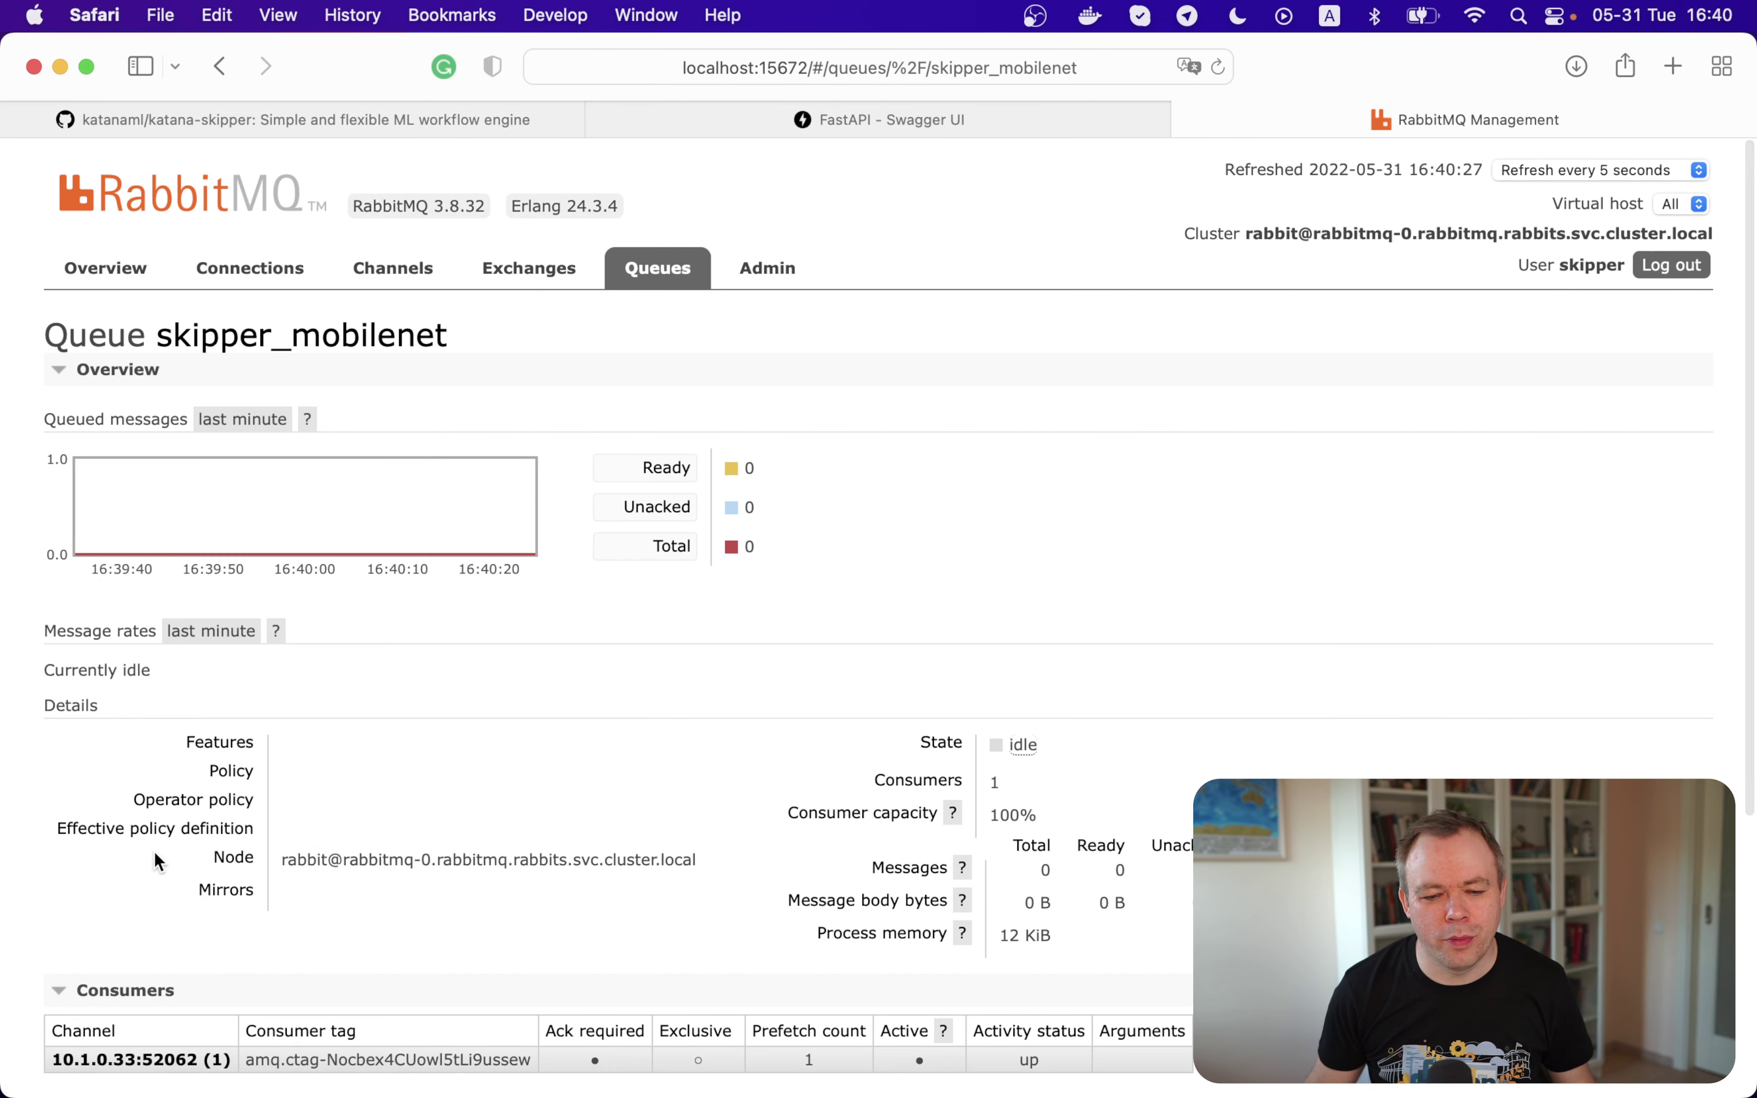
scroll(454, 649, down, 3)
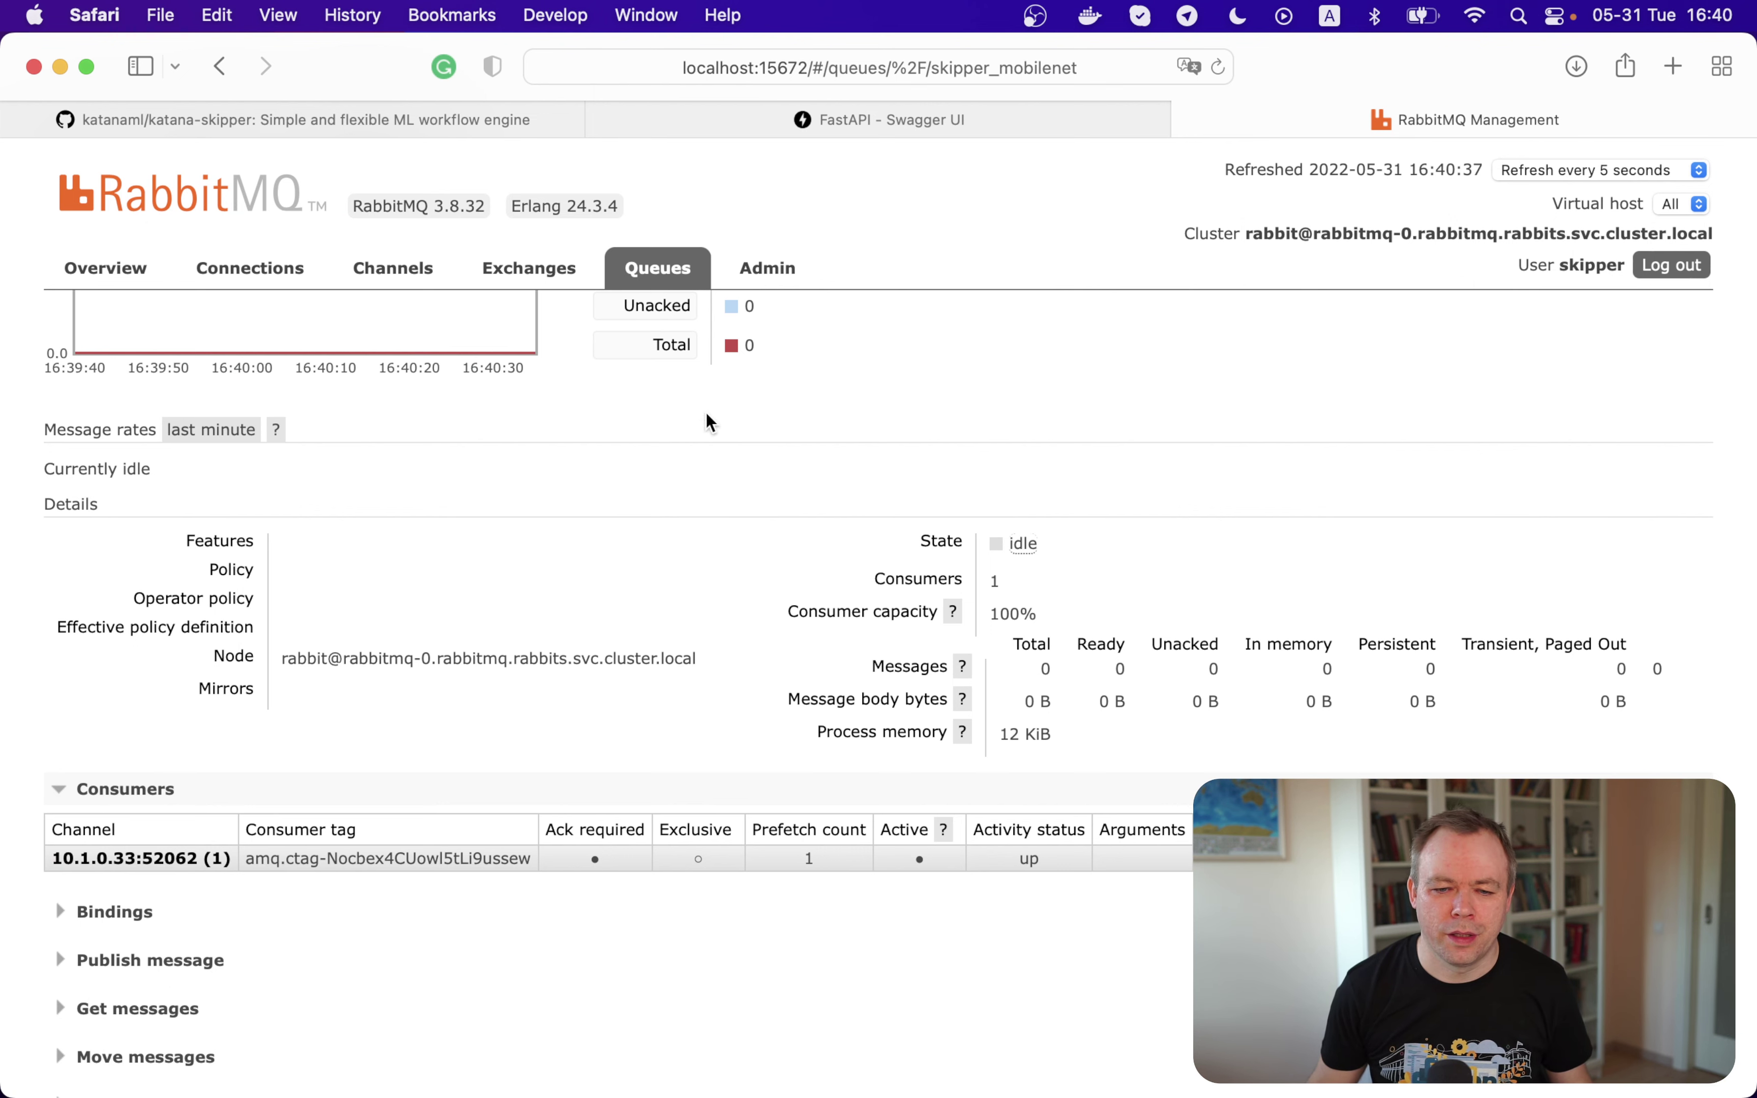
Execute the mobilenet task_predict request for orange.jpeg in Swagger UI
click(851, 120)
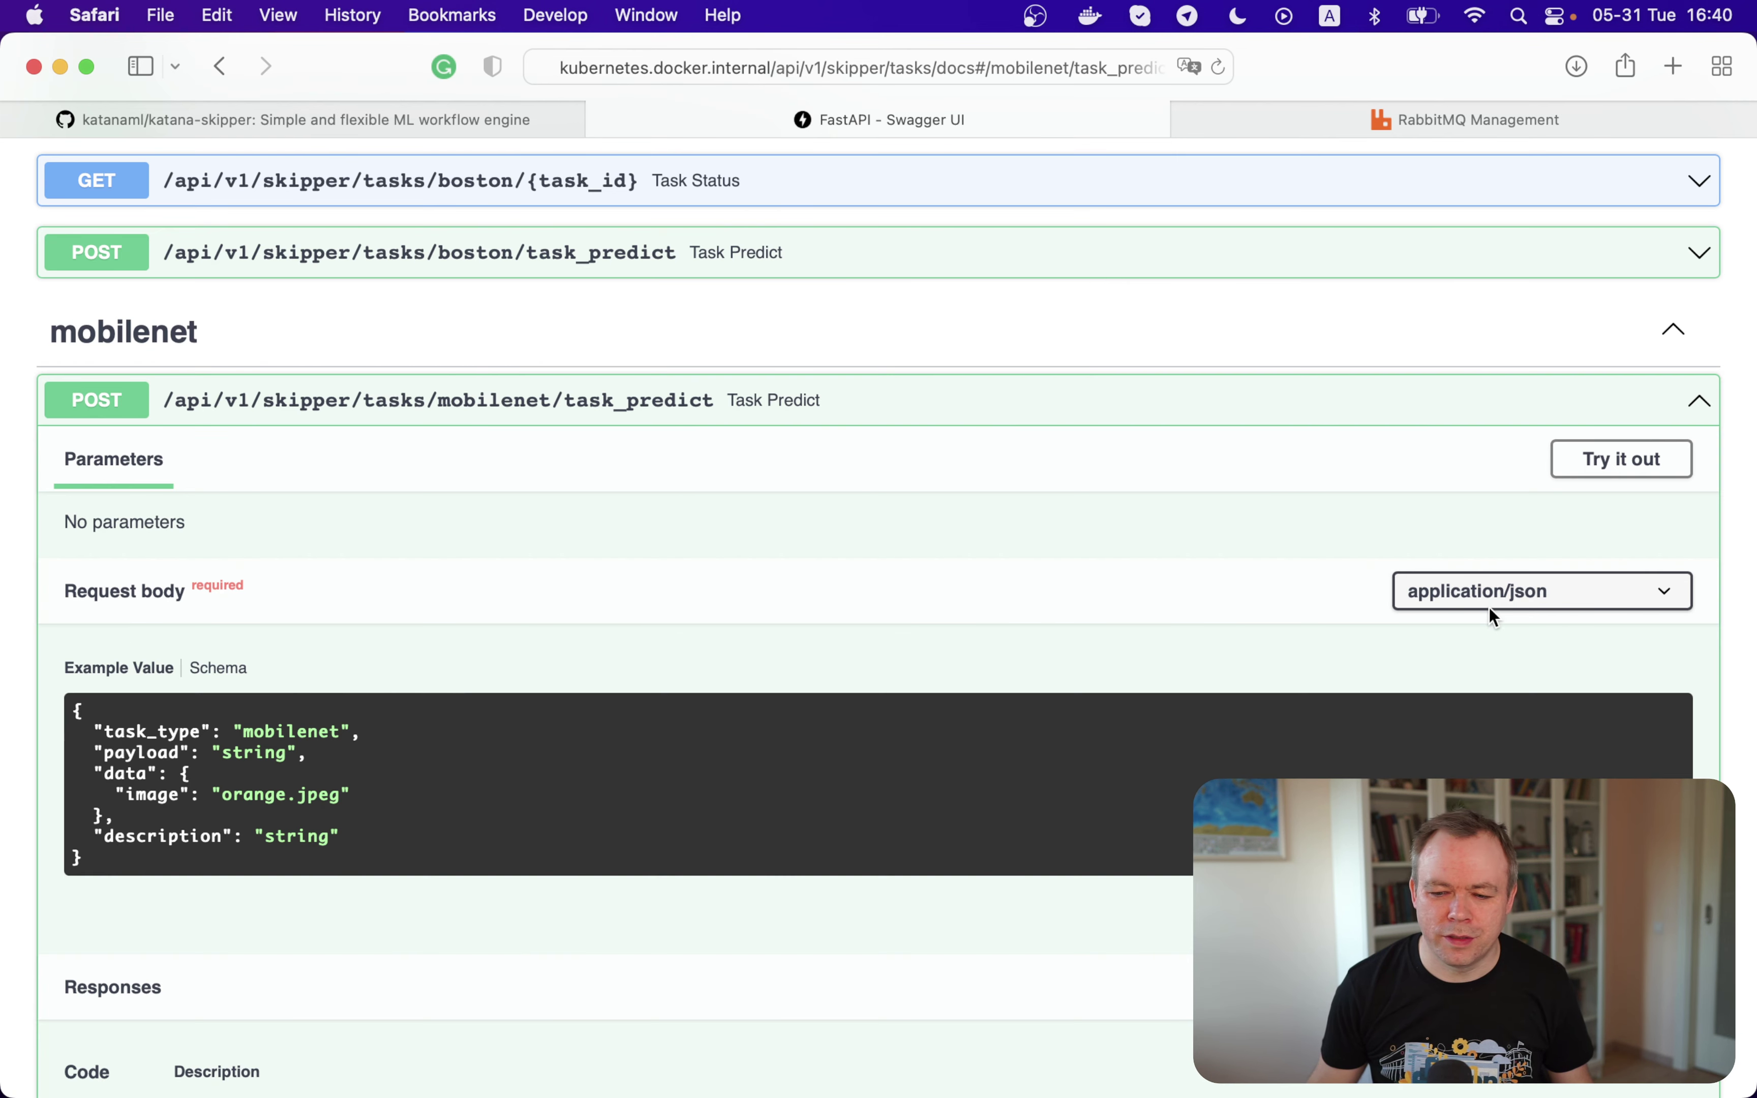
click(1661, 464)
scroll(508, 799, down, 5)
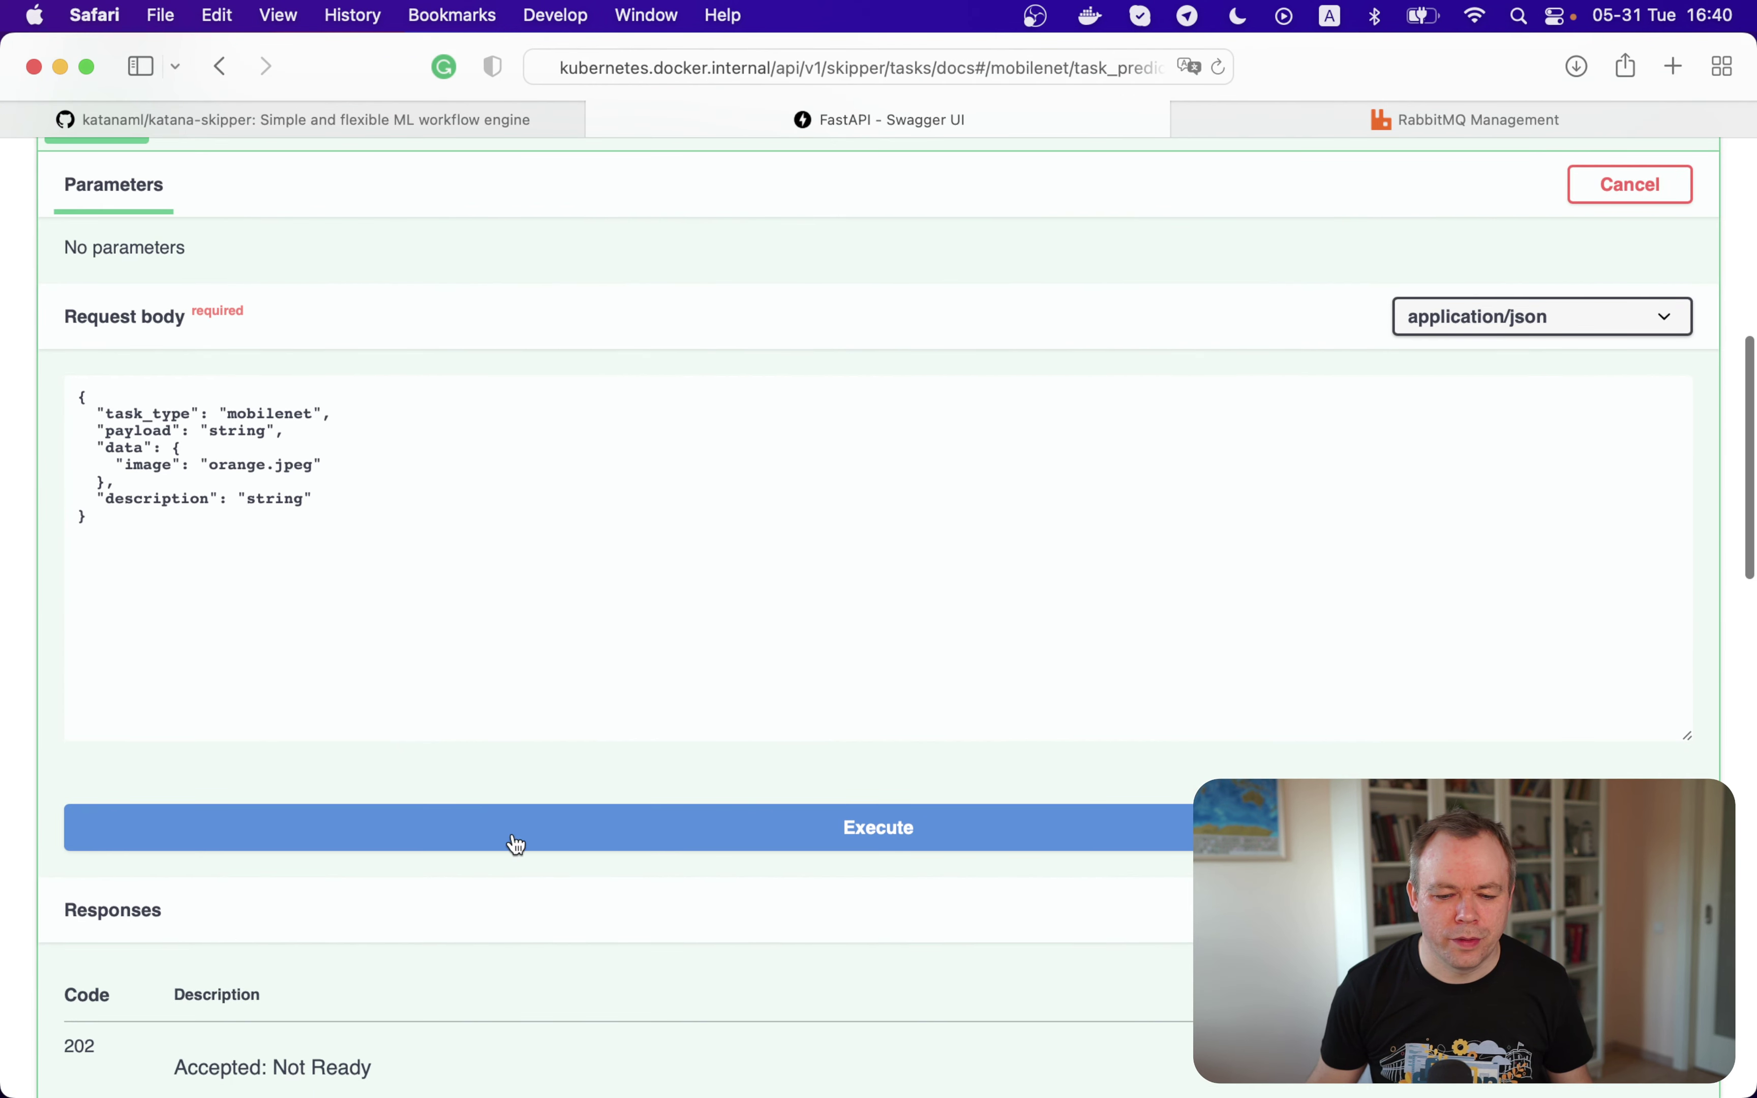
click(548, 837)
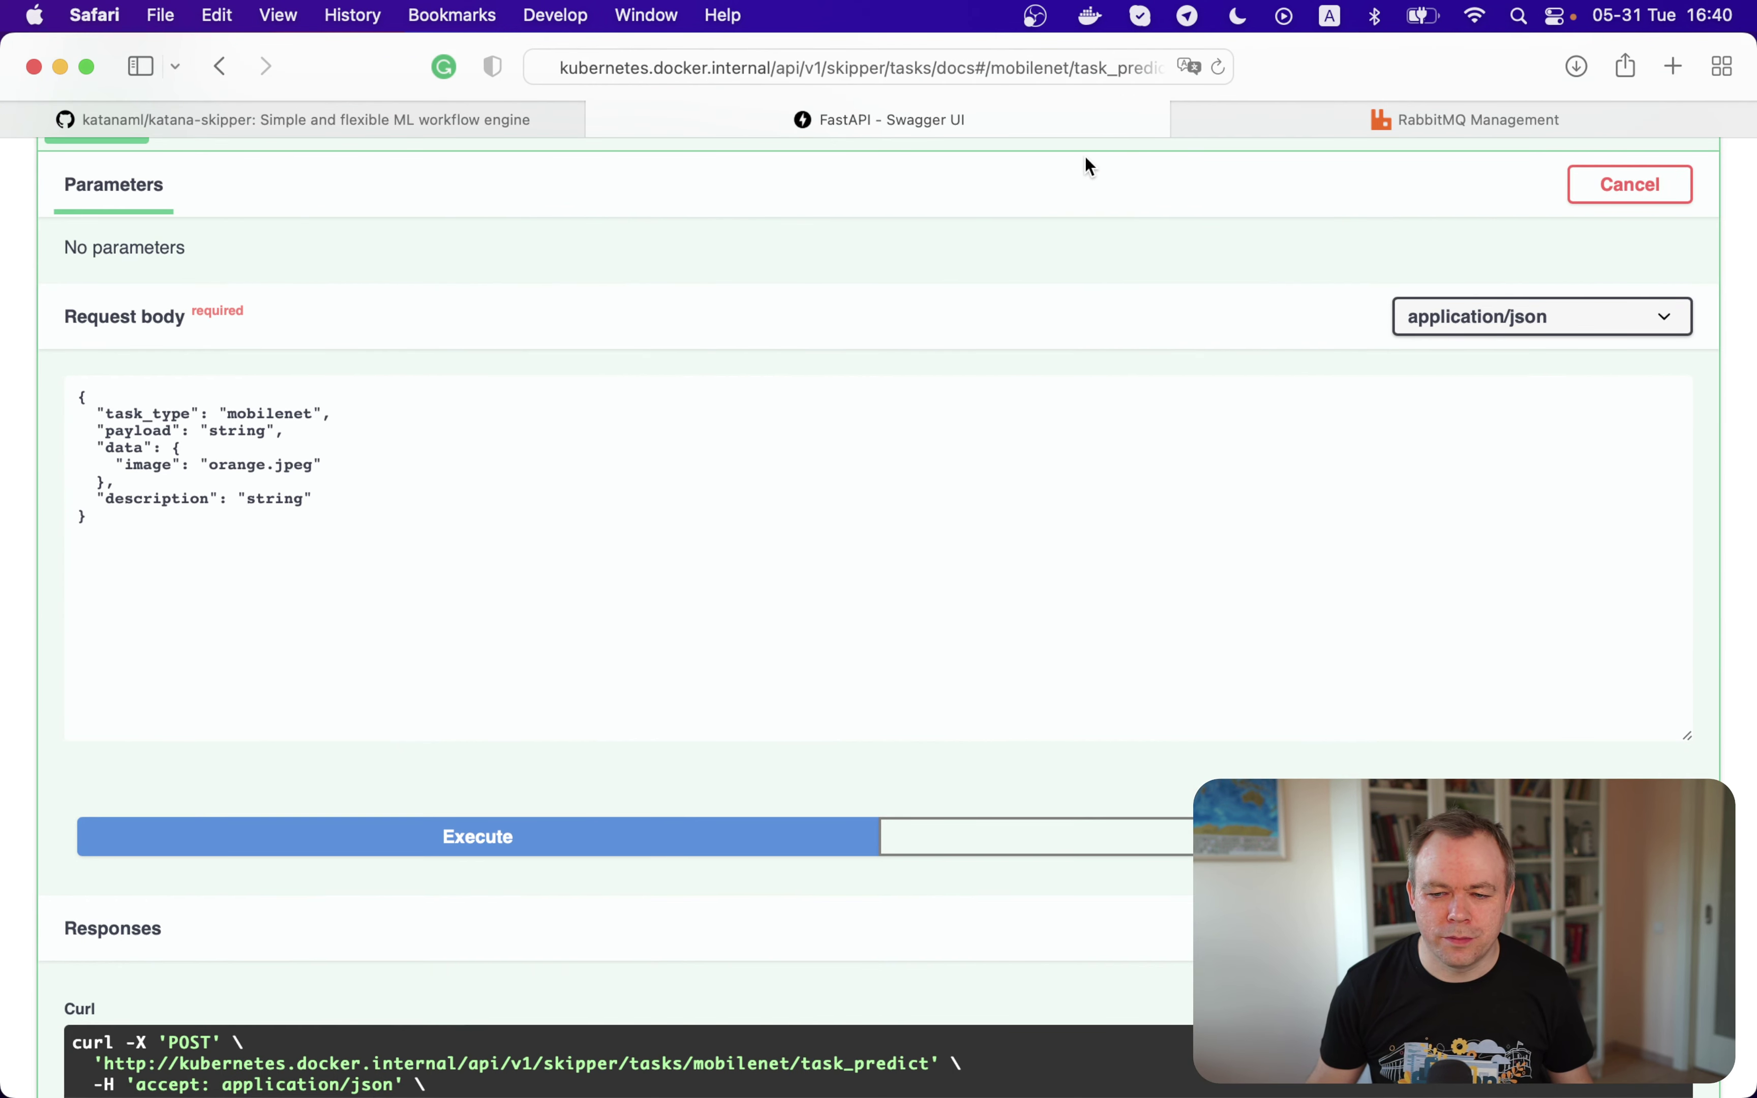
Check the mobilenet-service log for the prediction result: orange at 0.98
key(super+Tab)
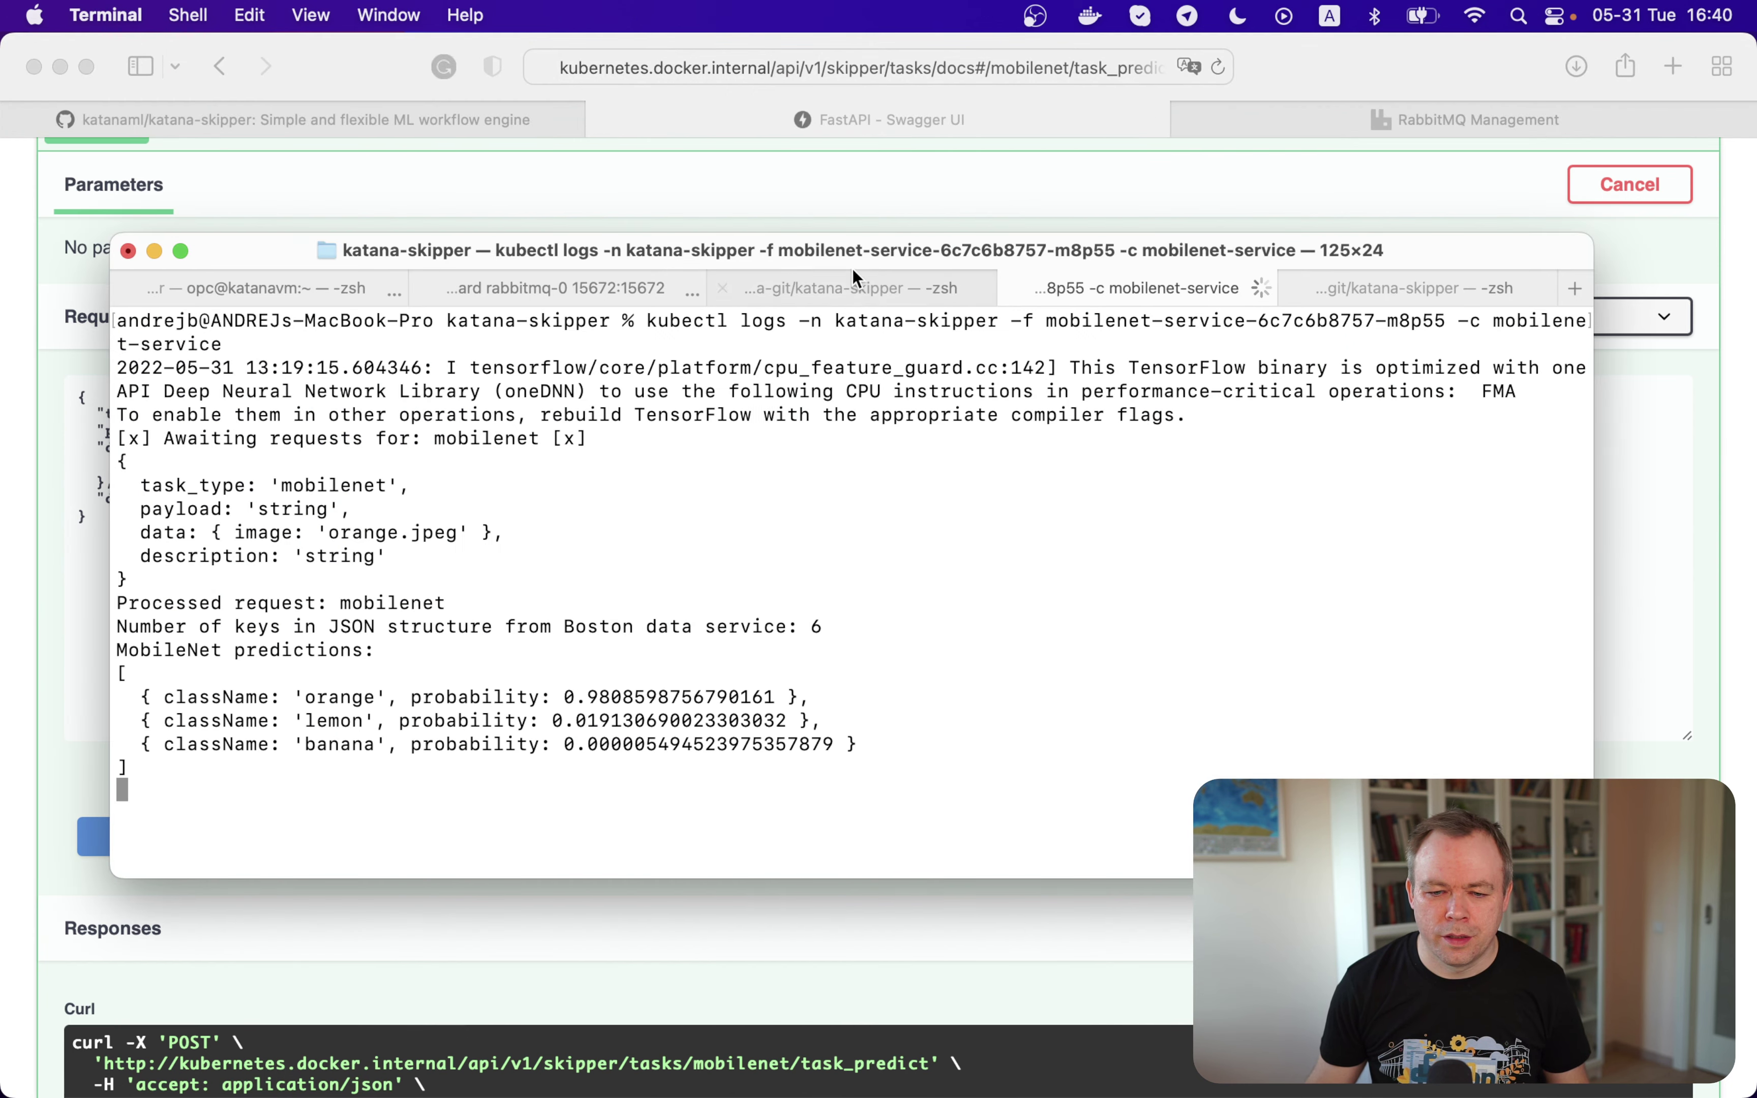
click(841, 287)
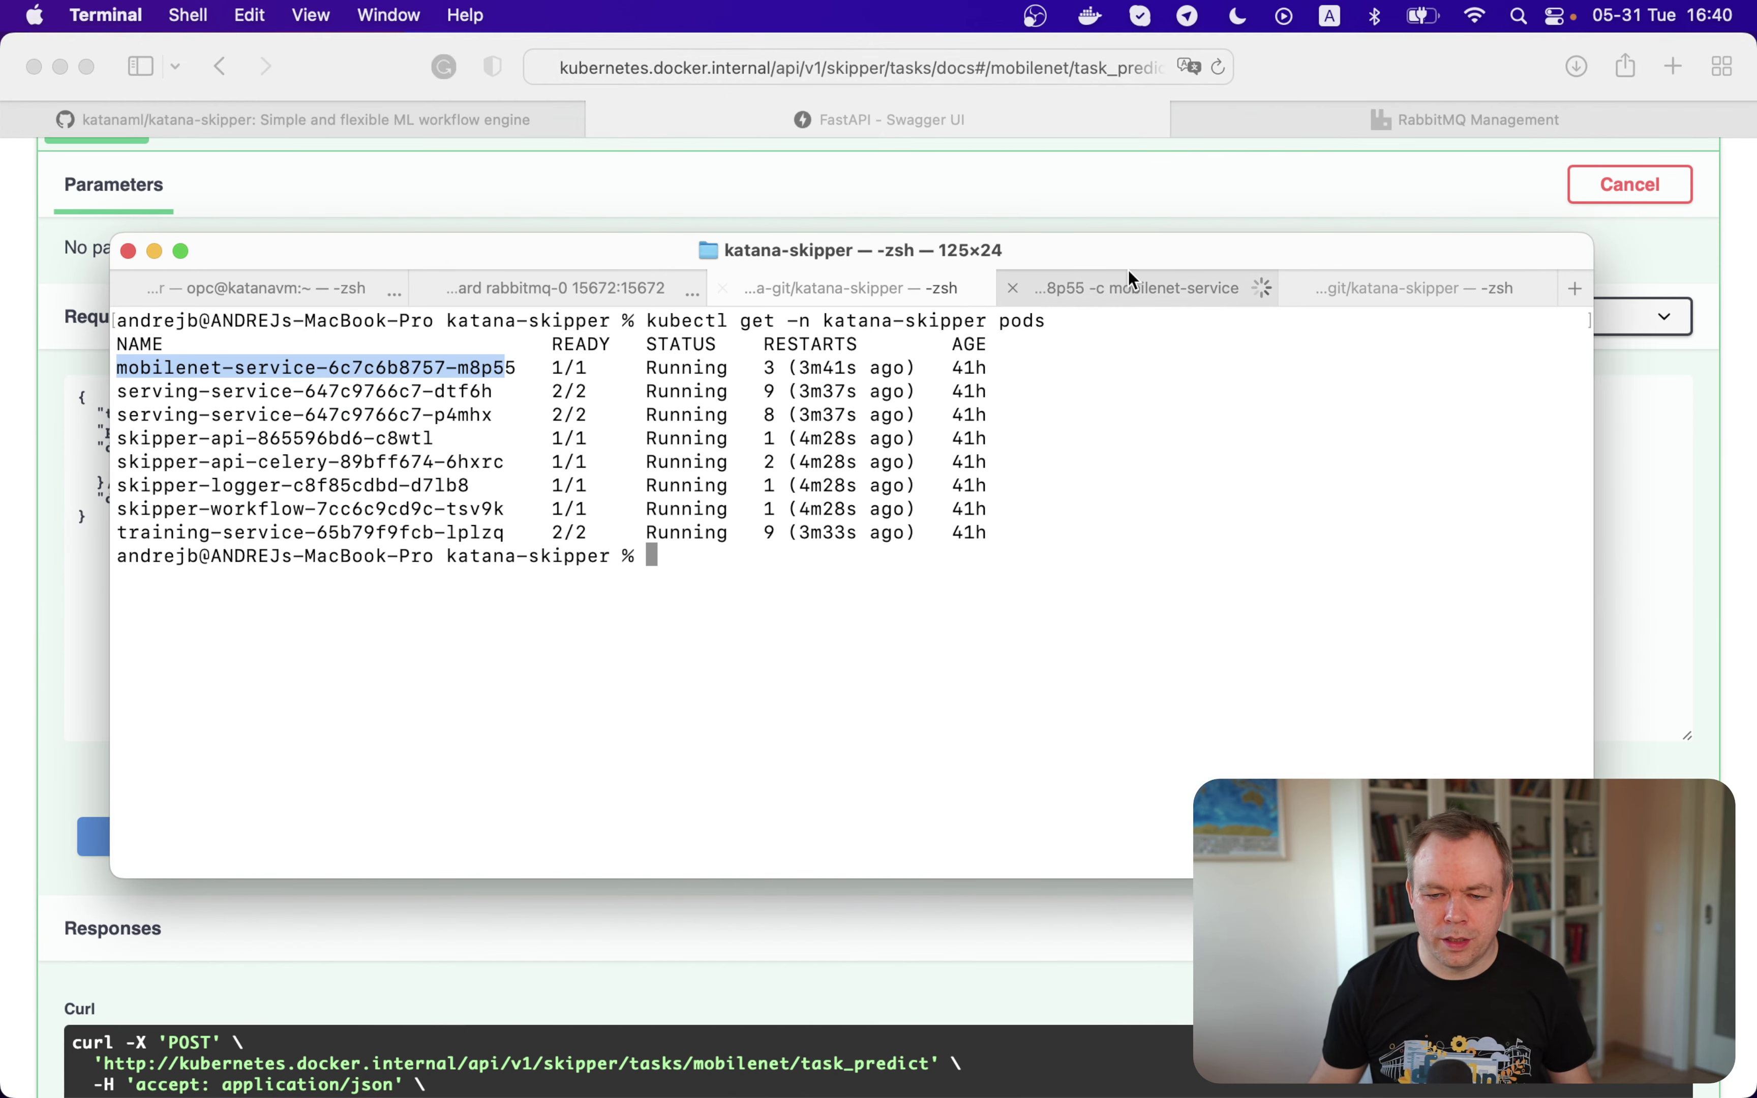
click(1127, 290)
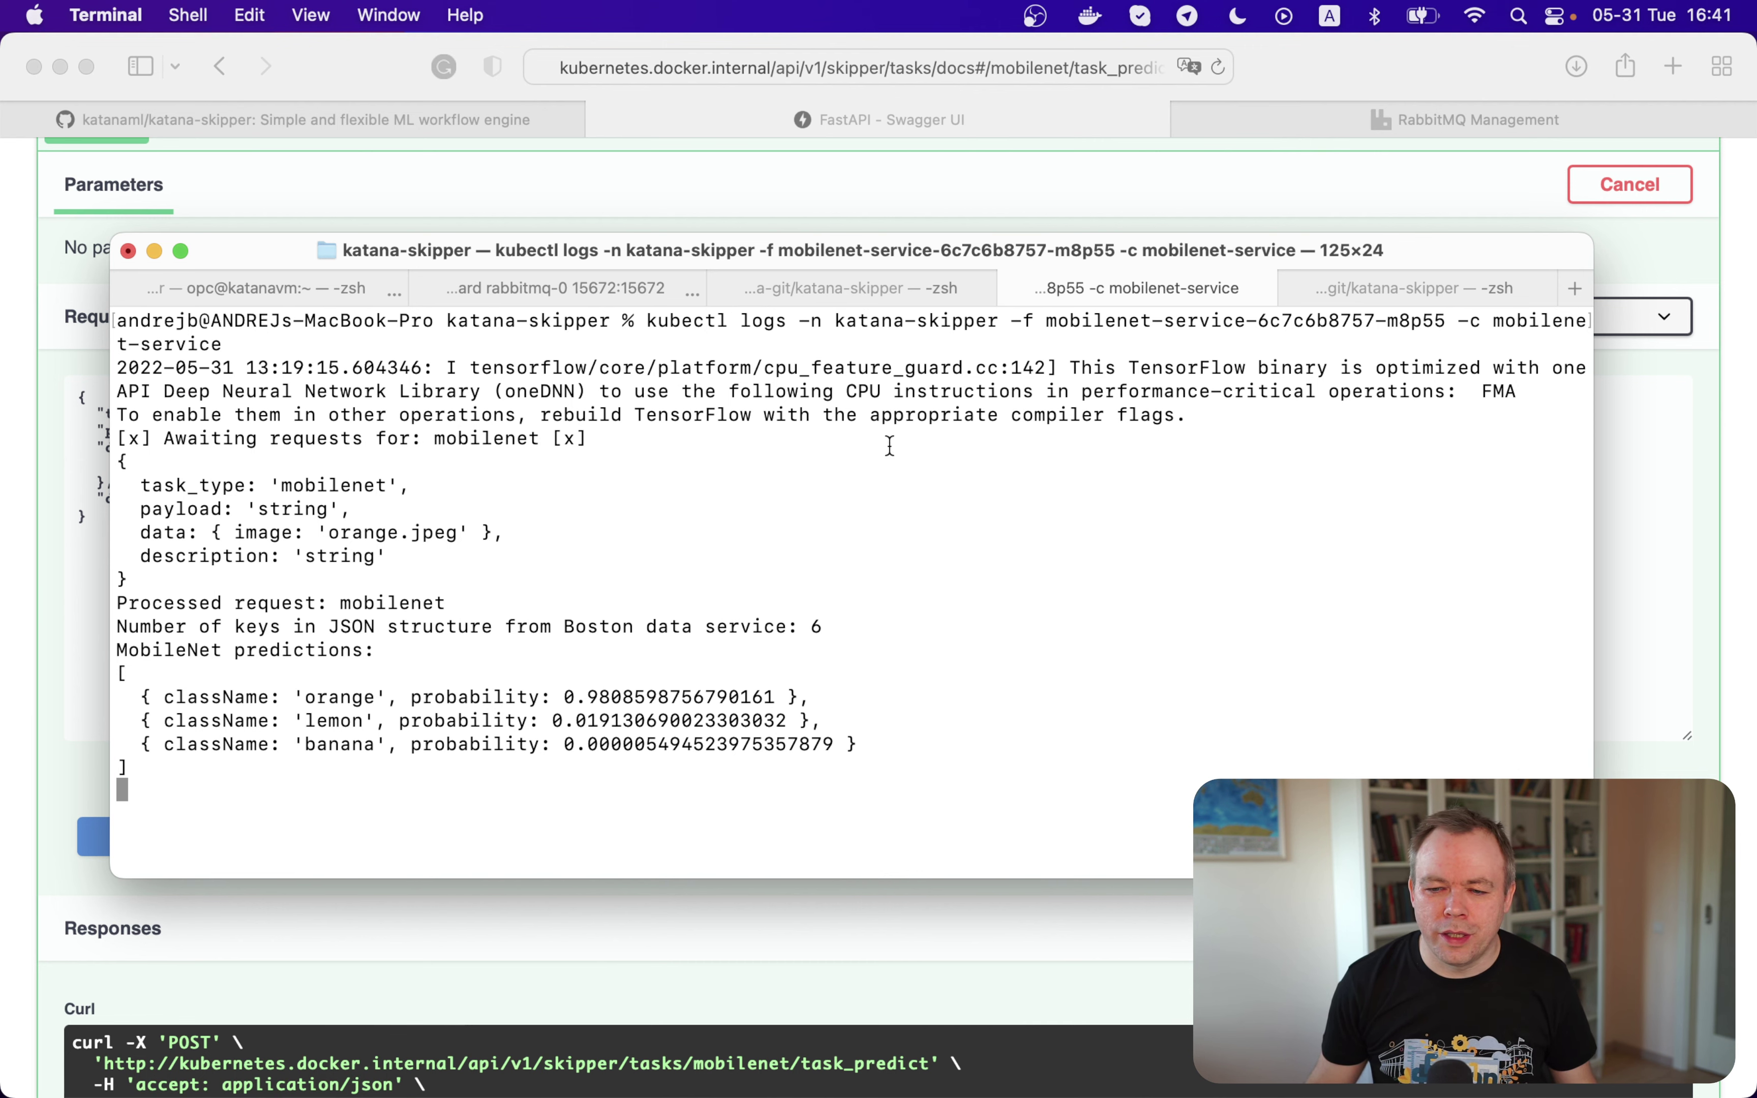
click(1365, 125)
View the skipper_mobilenet queue page with its single consumer and recent message spike
click(1362, 122)
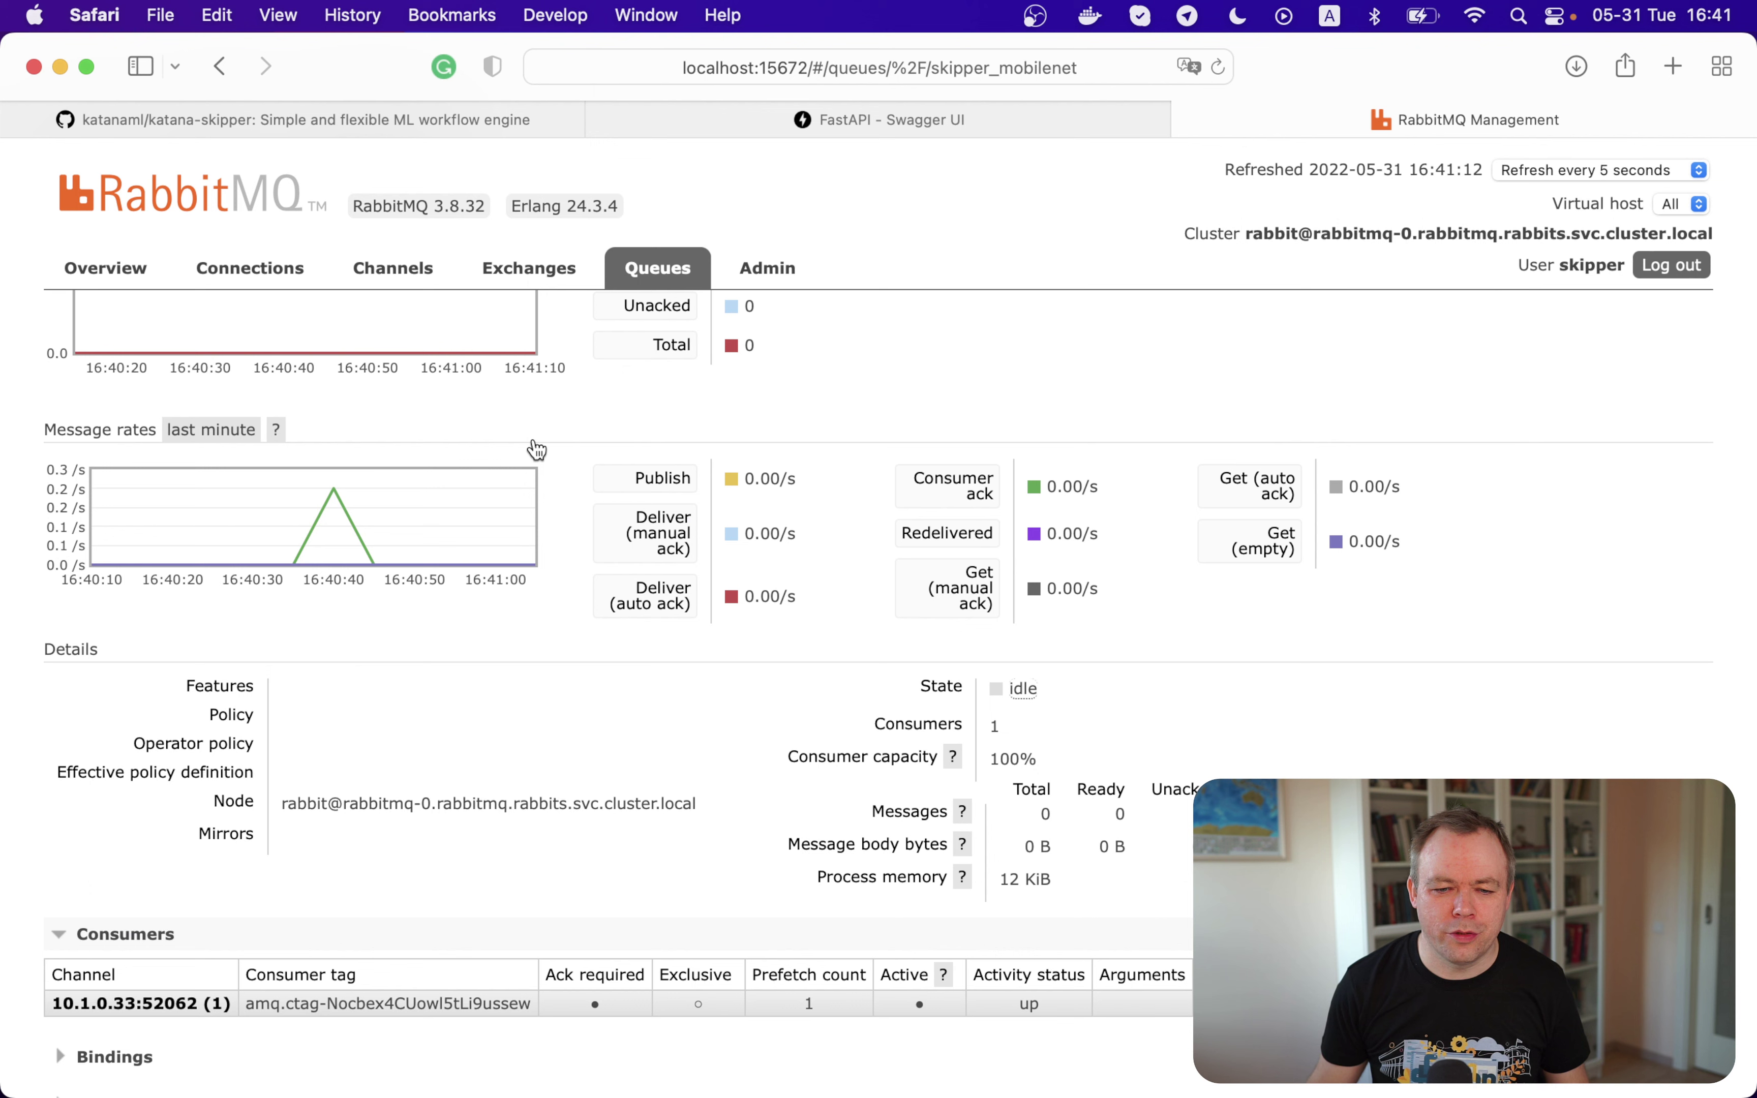
key(super+Tab)
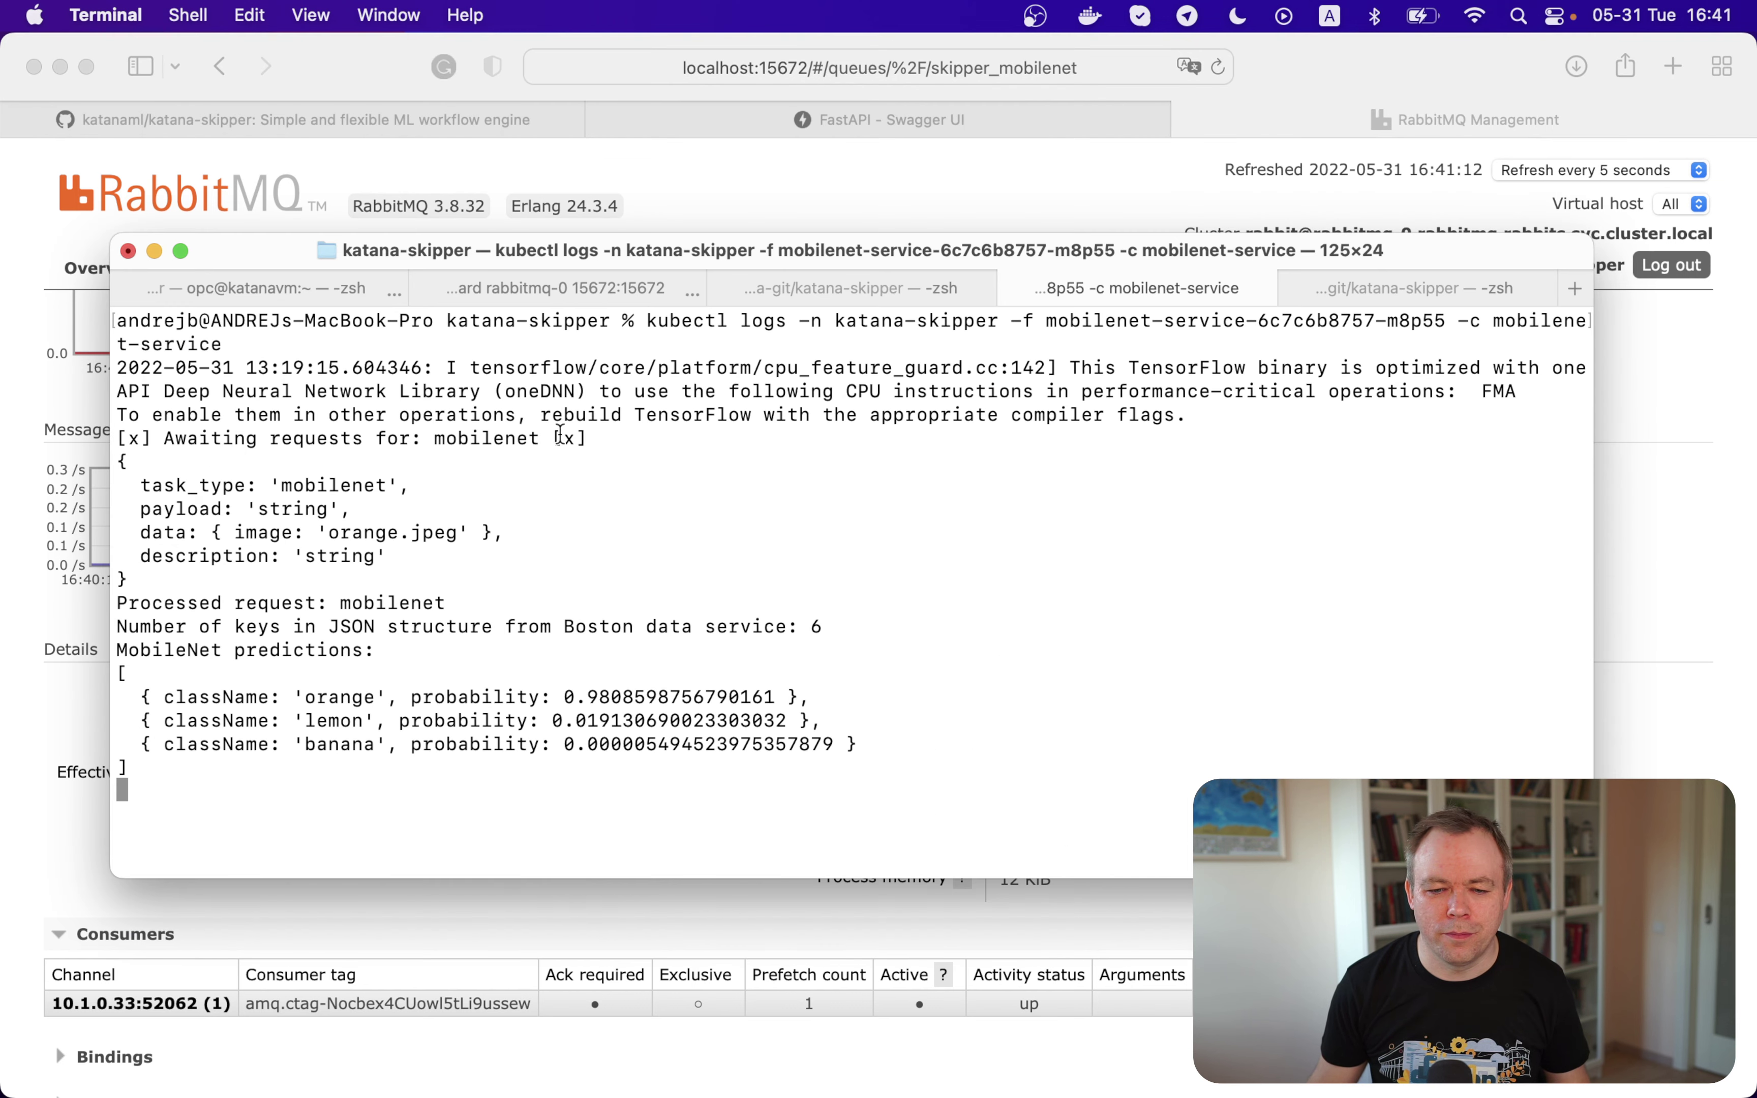
Rerun kubectl scale with --replicas=2 for mobilenet-service, then list pods to confirm the second one
click(794, 294)
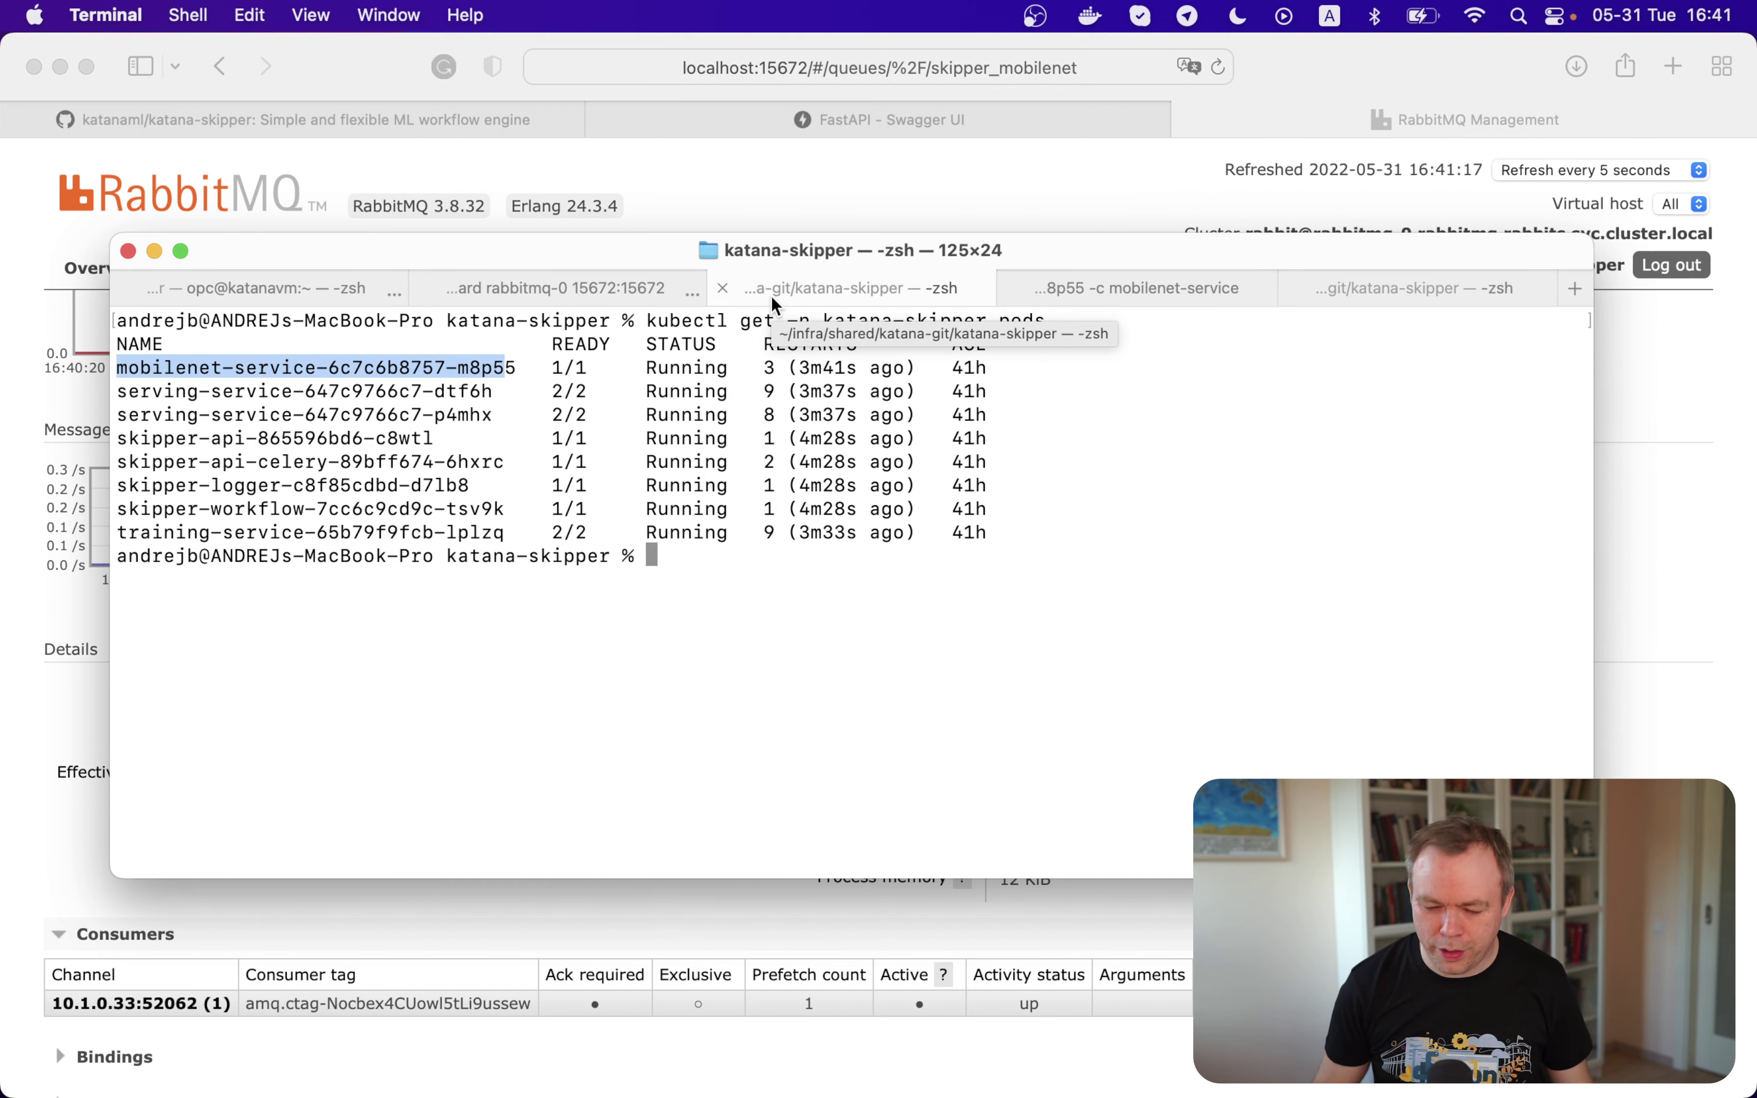
key(Up)
key(Up)
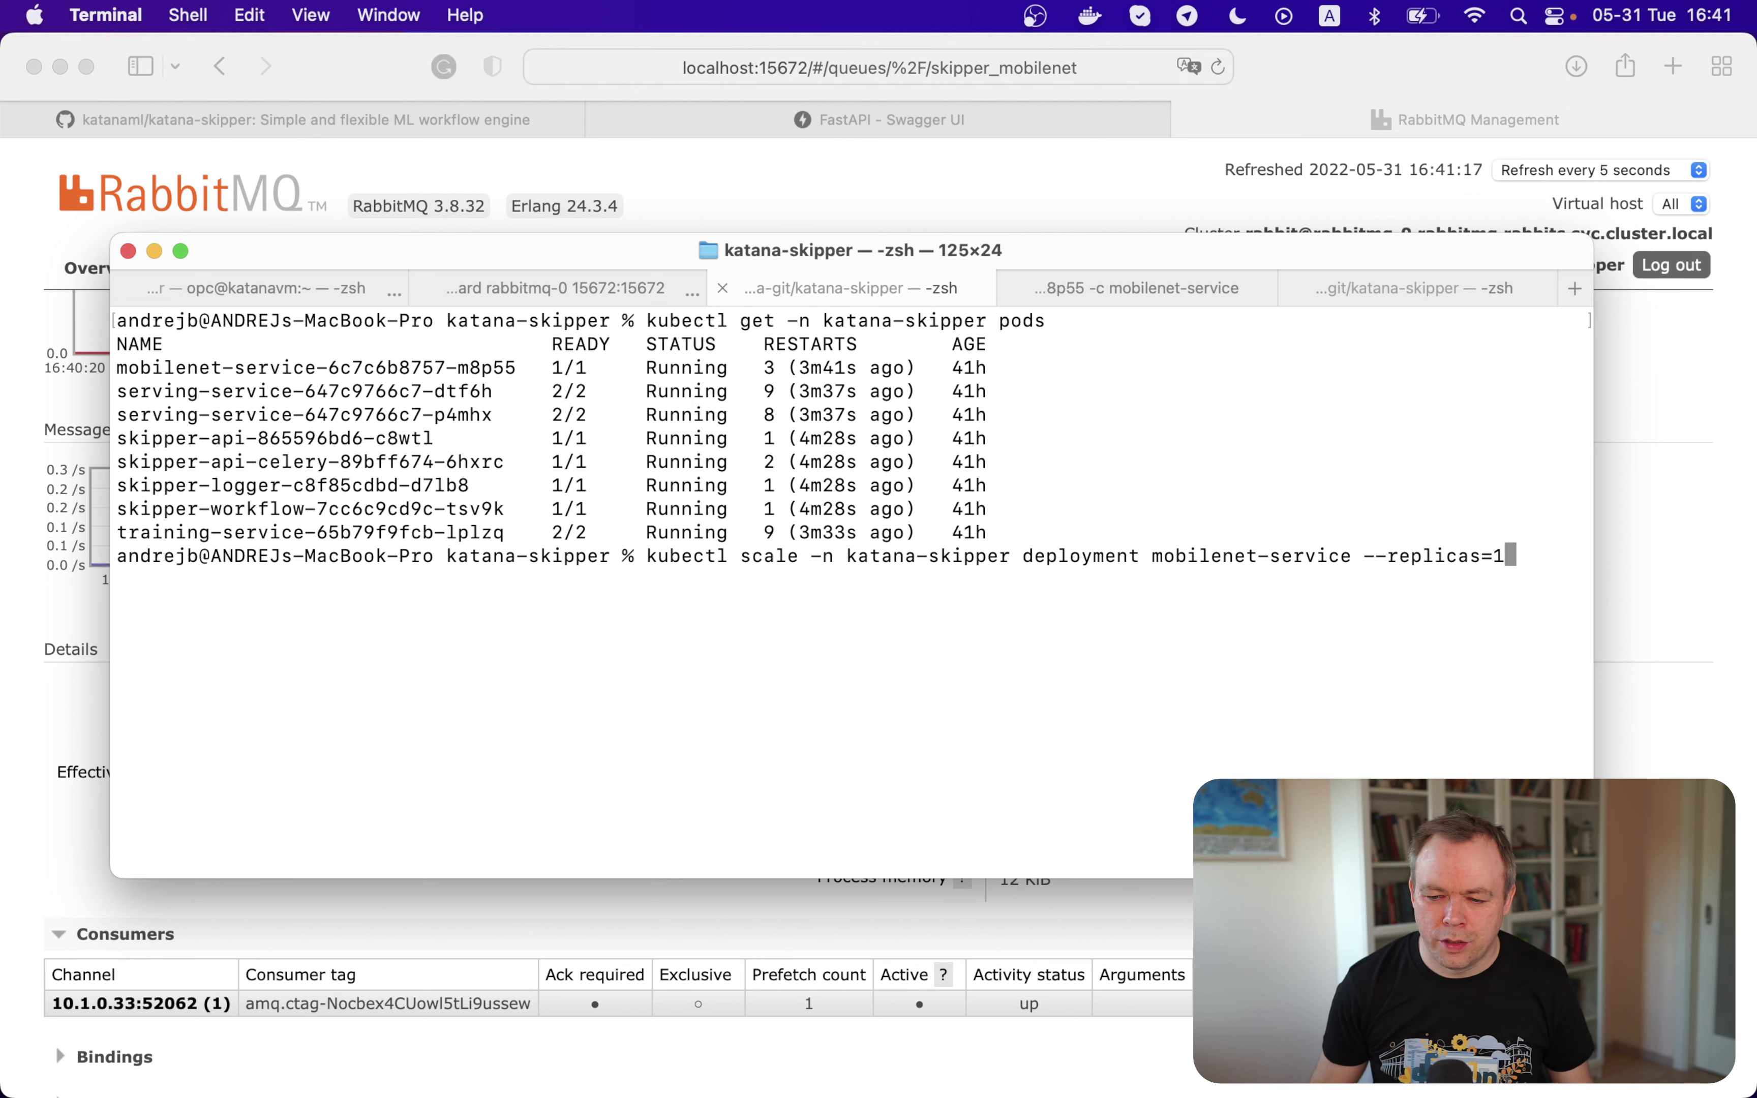
key(BackSpace)
text(2)
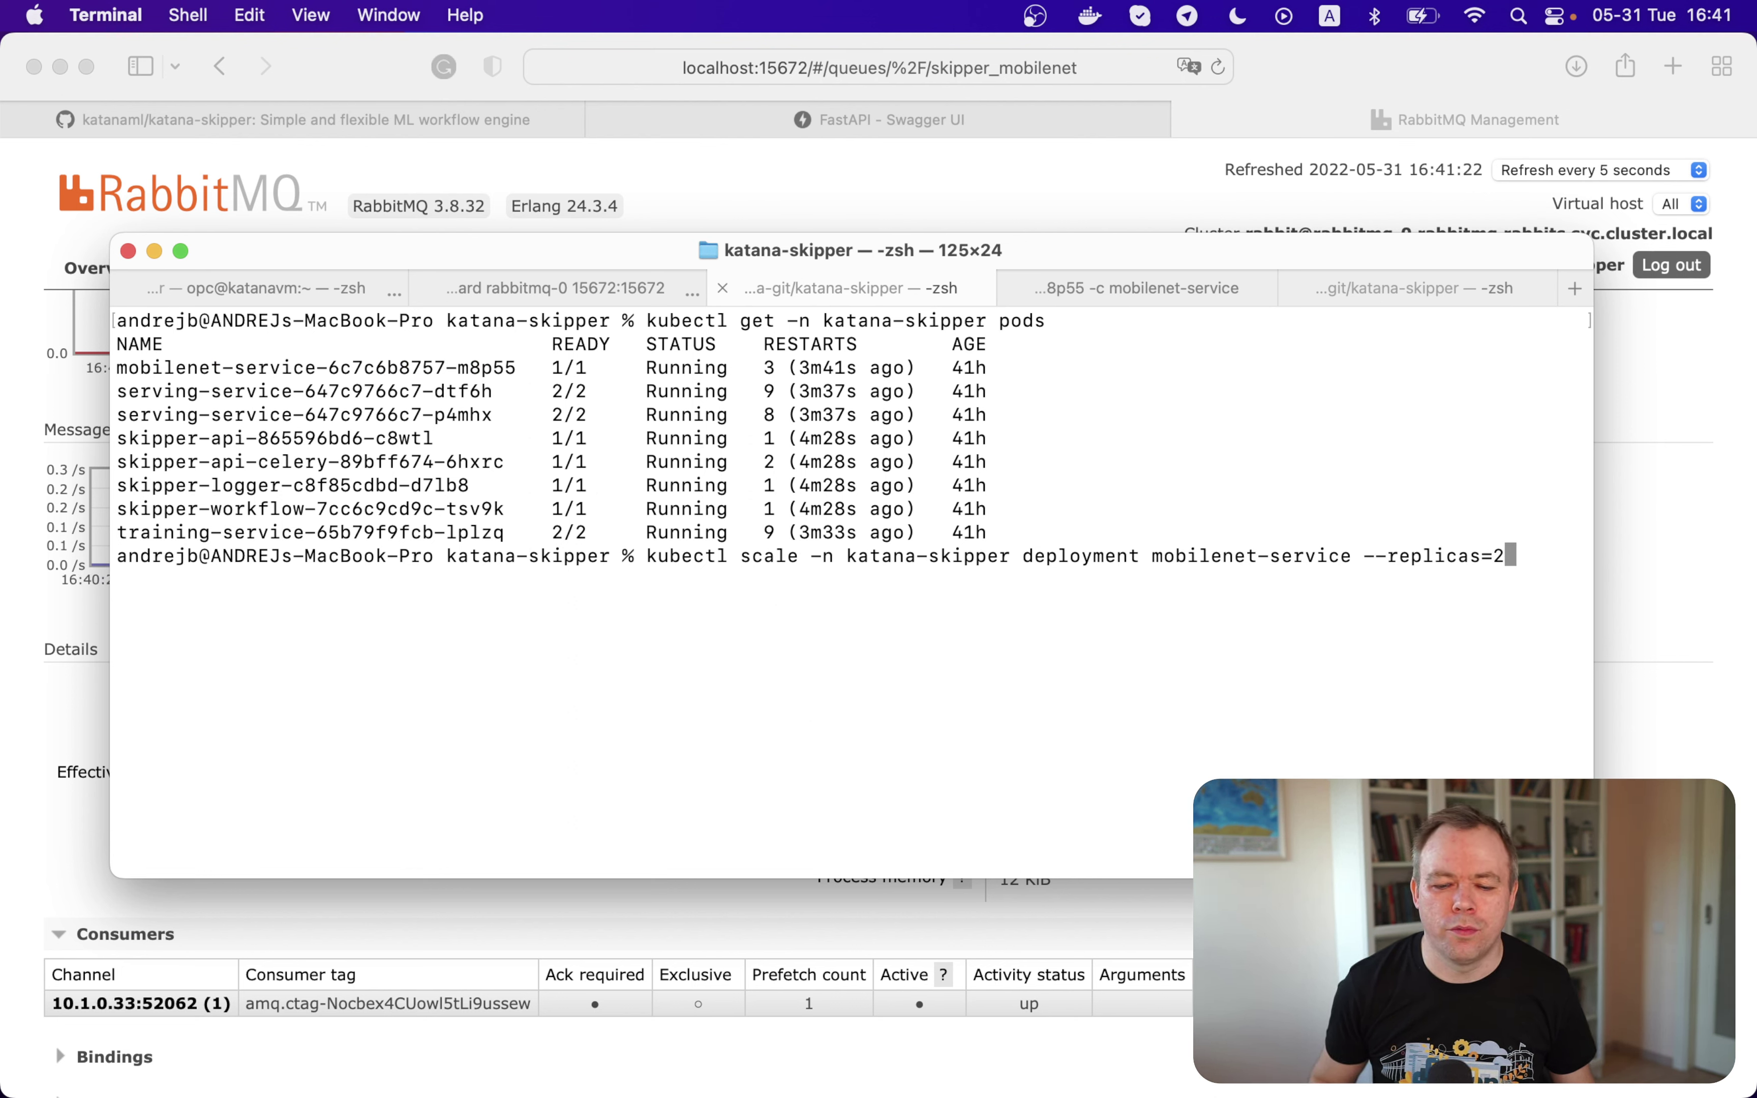
key(Return)
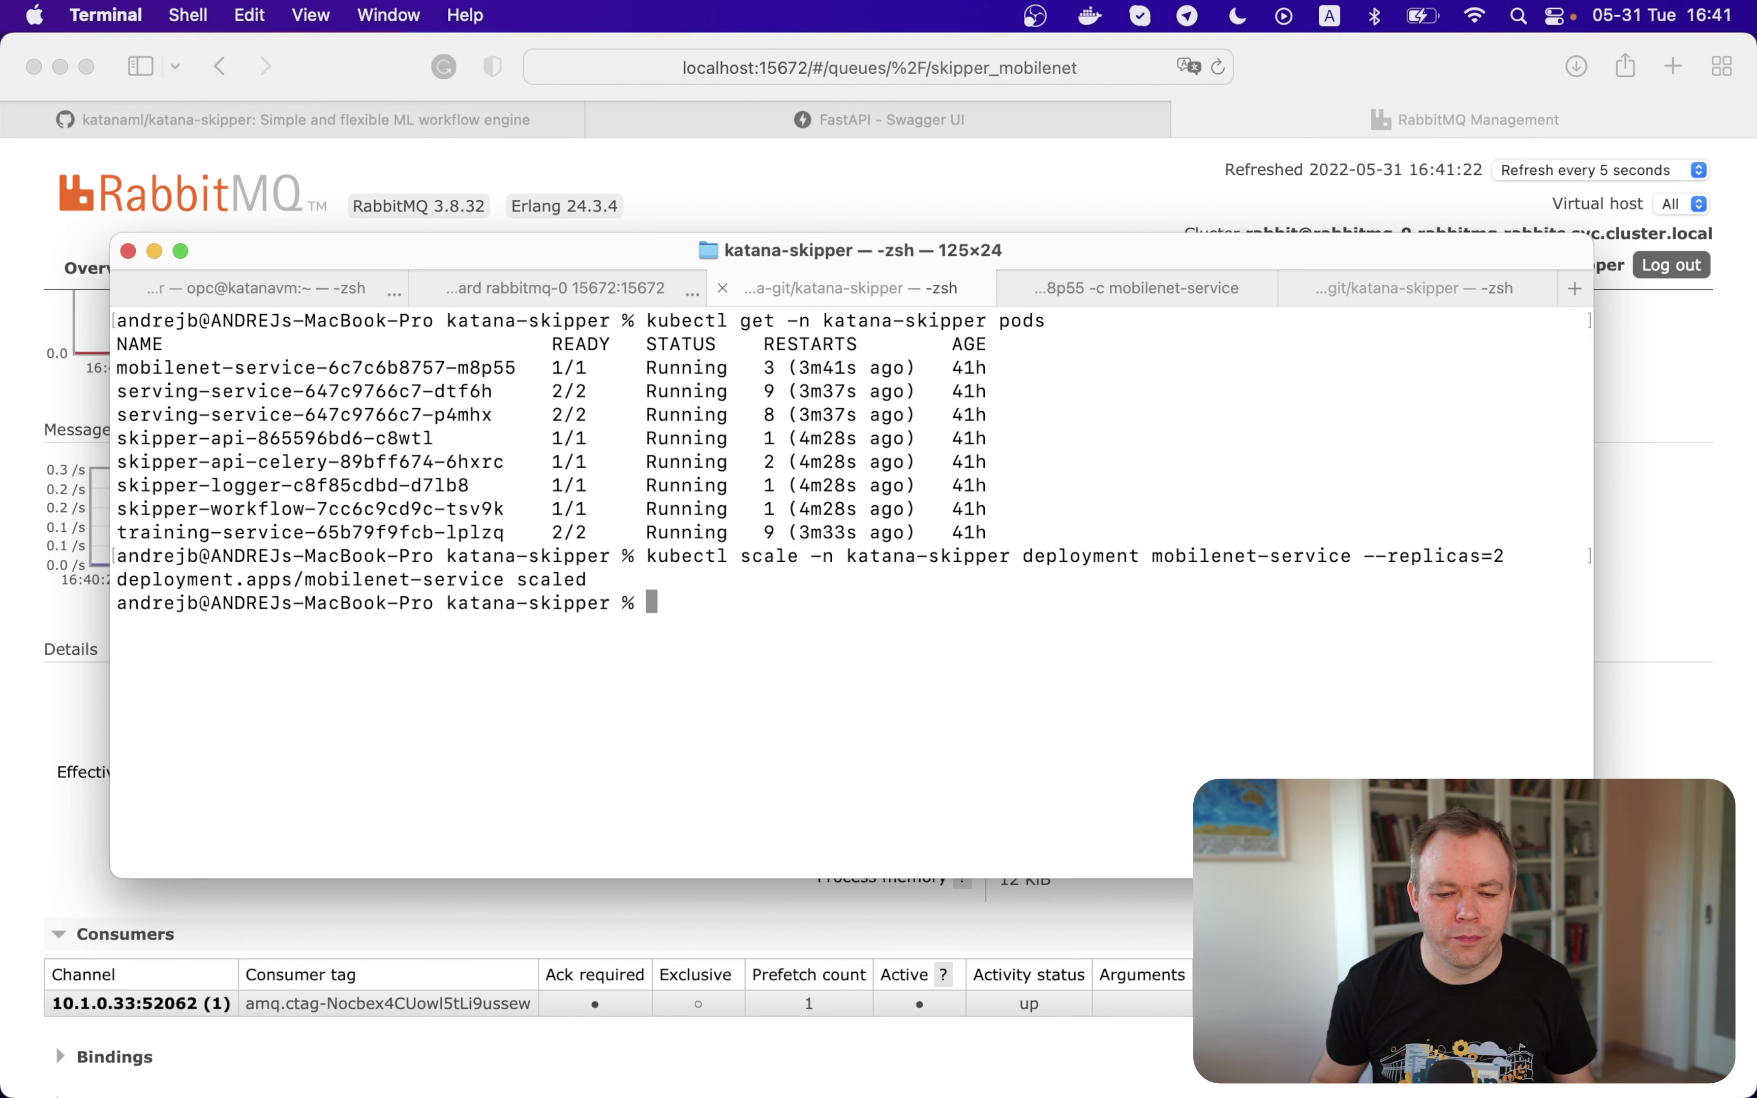
key(Up)
key(Up)
key(Return)
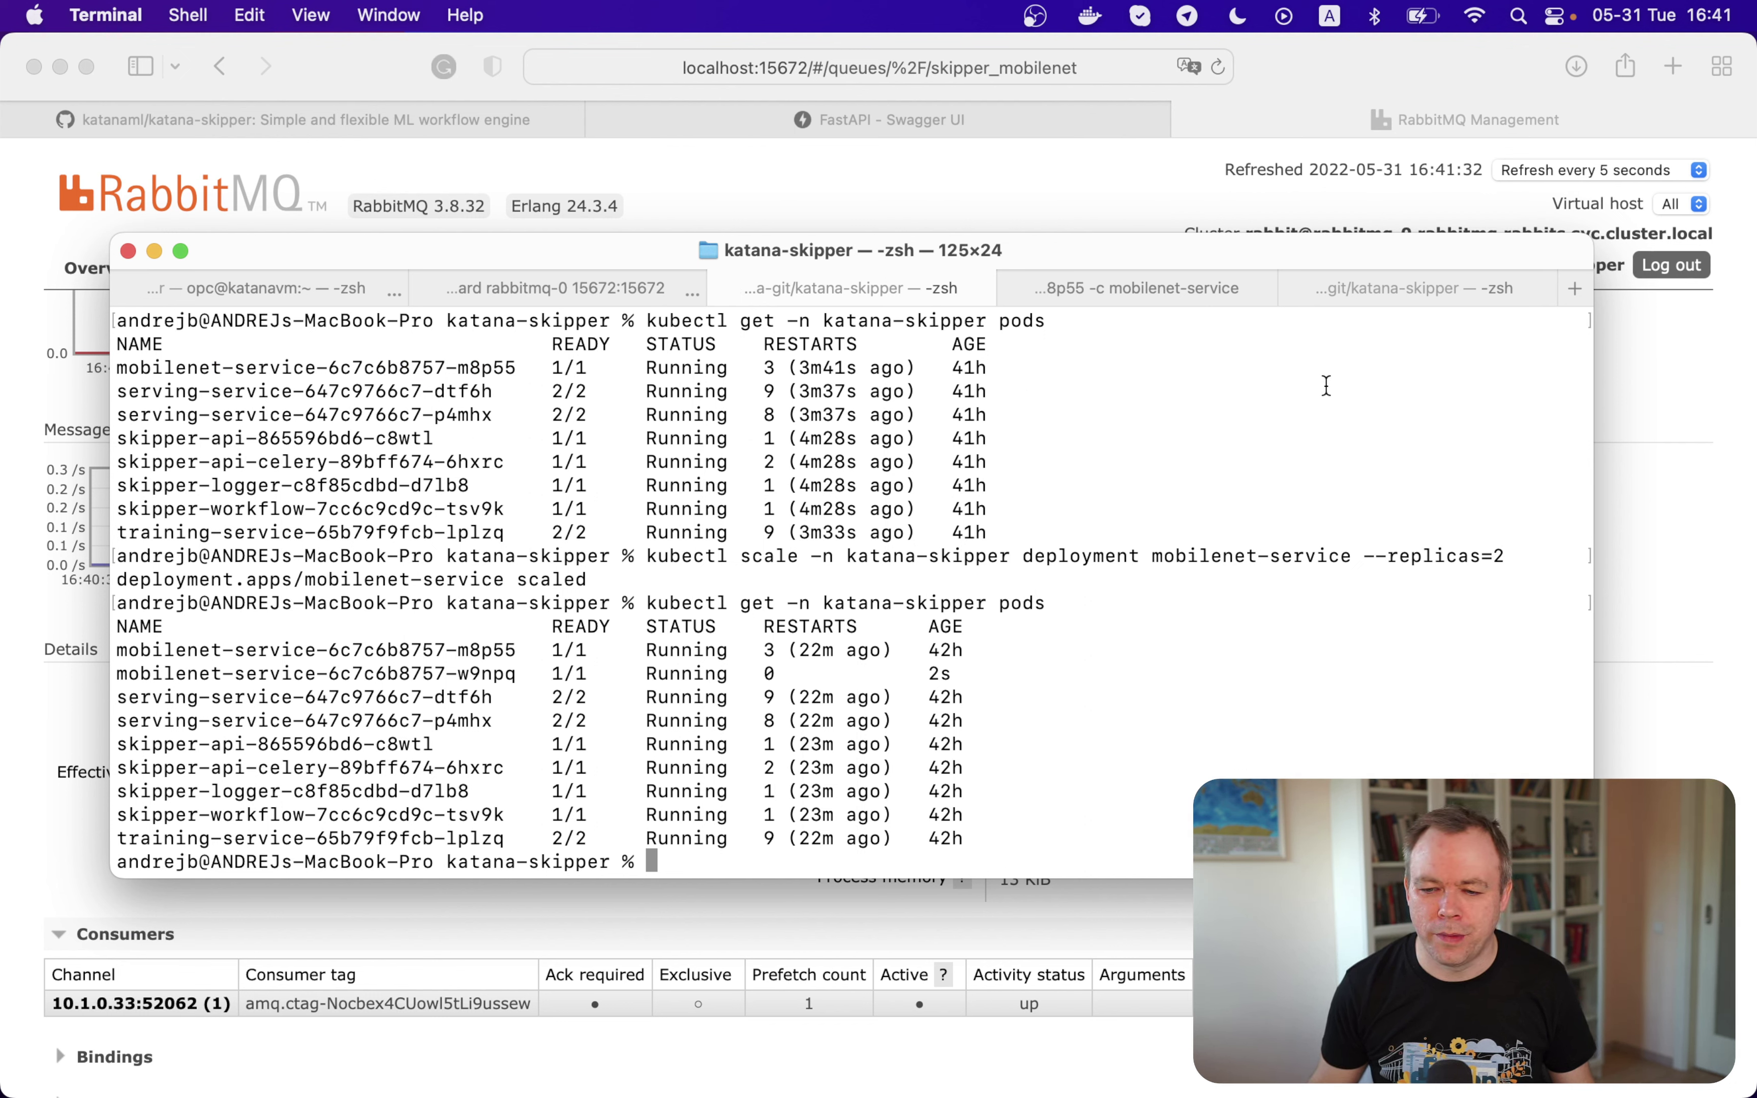
click(1414, 288)
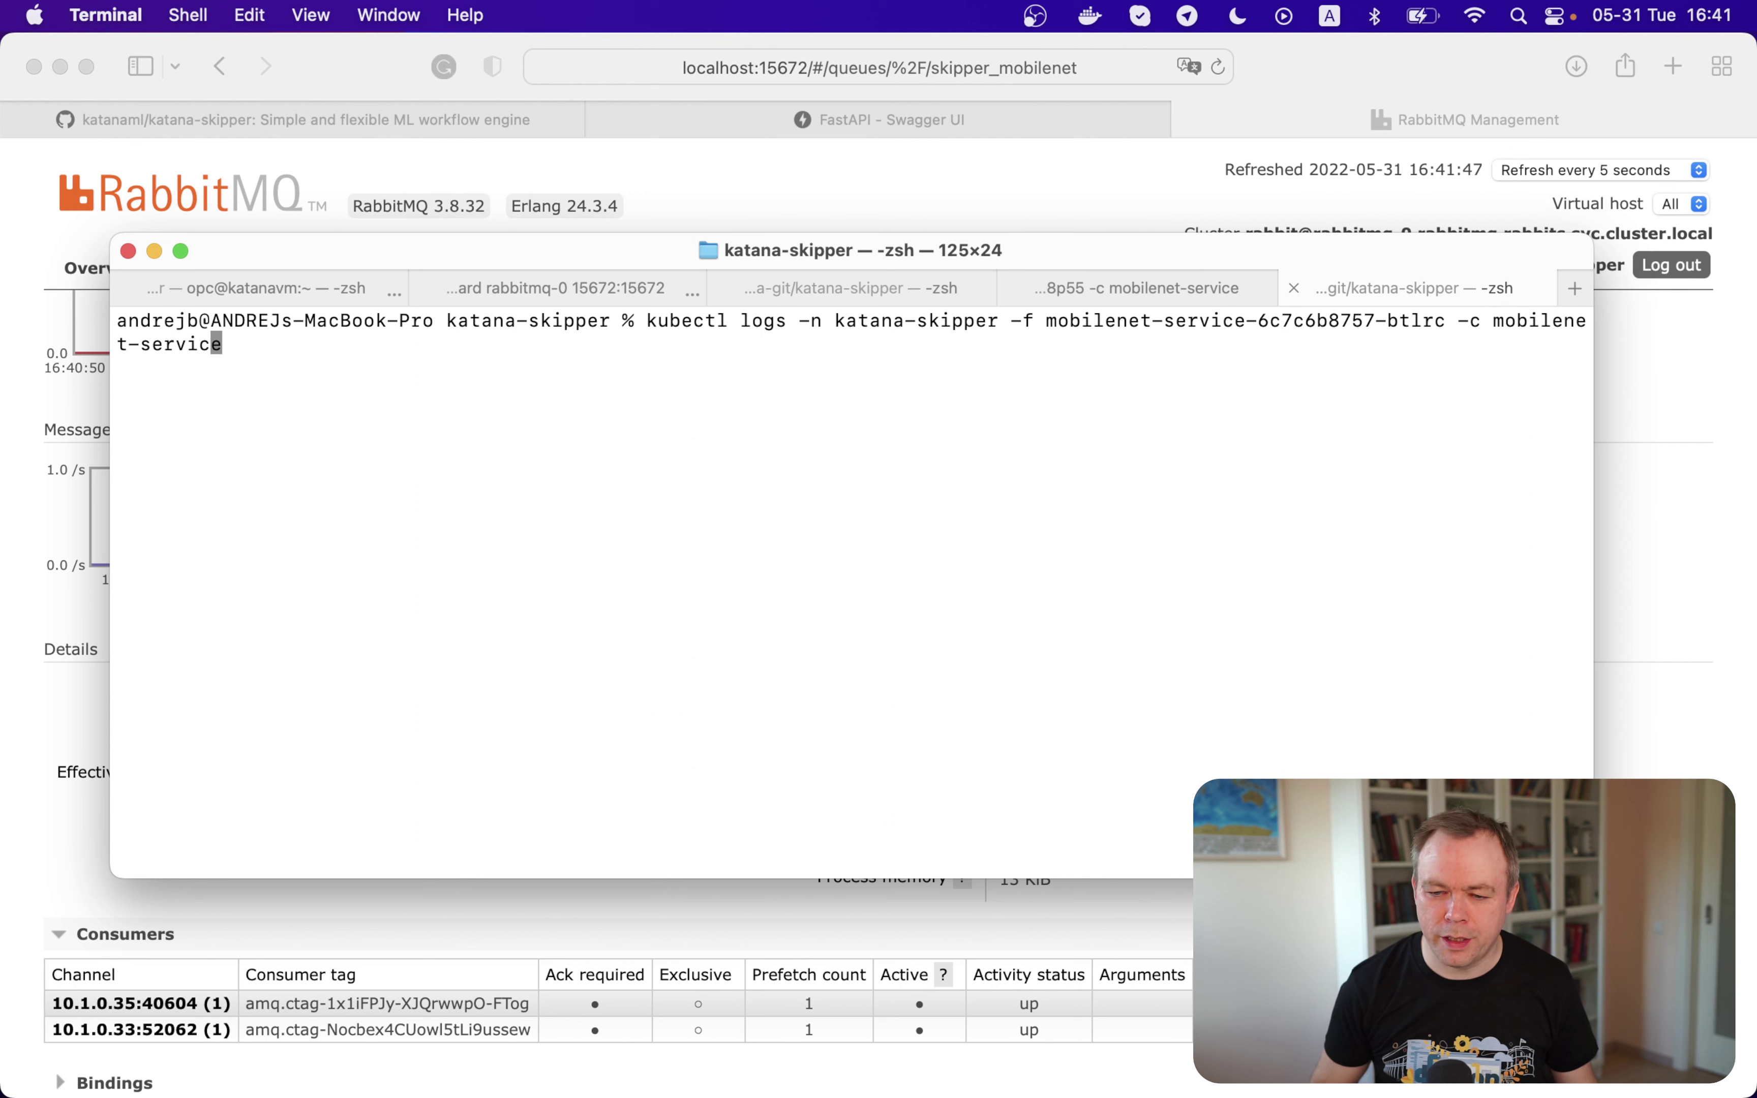
Follow logs of pod mobilenet-service-6c7c6b8757-w9npq in another tab and clear the screen
key(Left)
key(Left)
key(Left)
key(Left)
key(Left)
key(Left)
key(Left)
key(Left)
key(Left)
key(Left)
key(Left)
key(Left)
key(Left)
key(Left)
key(Left)
key(Left)
key(Left)
key(Left)
key(Left)
key(Left)
key(Left)
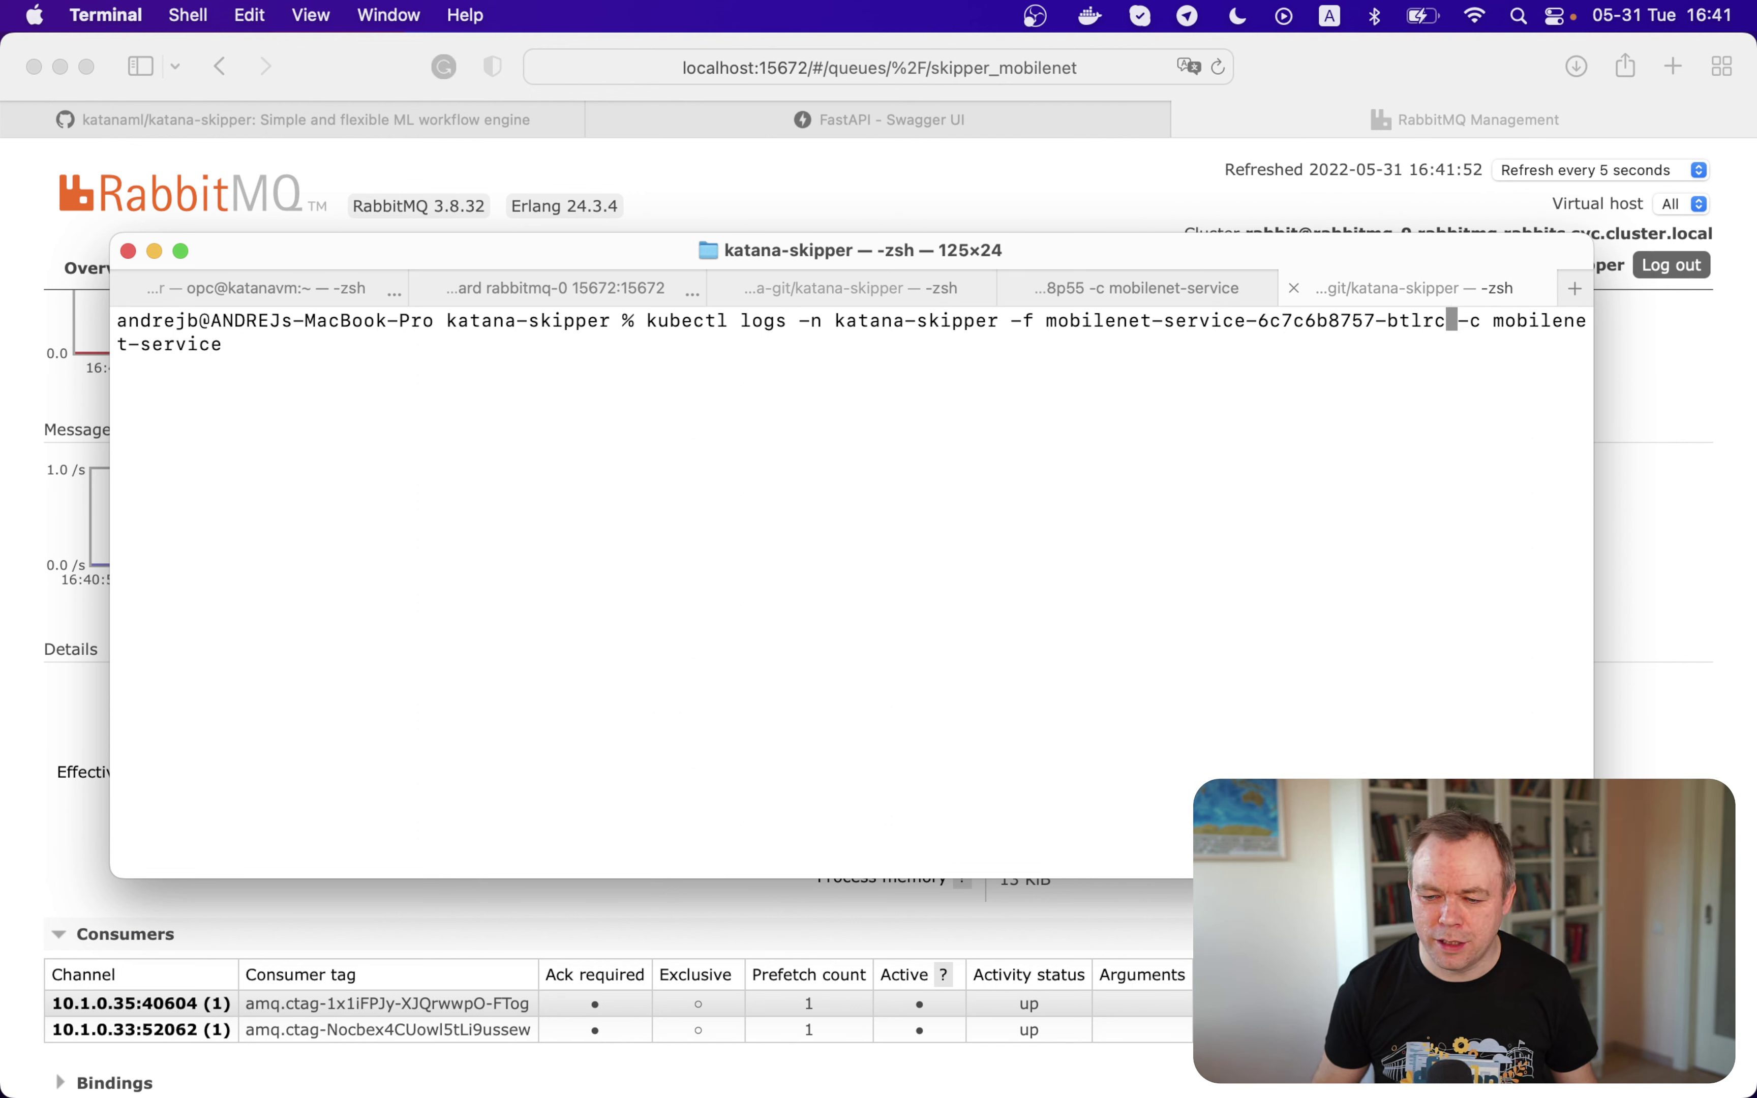
key(BackSpace)
key(BackSpace)
key(BackSpace)
key(BackSpace)
key(BackSpace)
key(BackSpace)
key(BackSpace)
key(BackSpace)
key(BackSpace)
key(BackSpace)
key(BackSpace)
key(BackSpace)
key(BackSpace)
key(BackSpace)
key(BackSpace)
key(BackSpace)
key(BackSpace)
key(BackSpace)
key(BackSpace)
key(BackSpace)
key(BackSpace)
key(BackSpace)
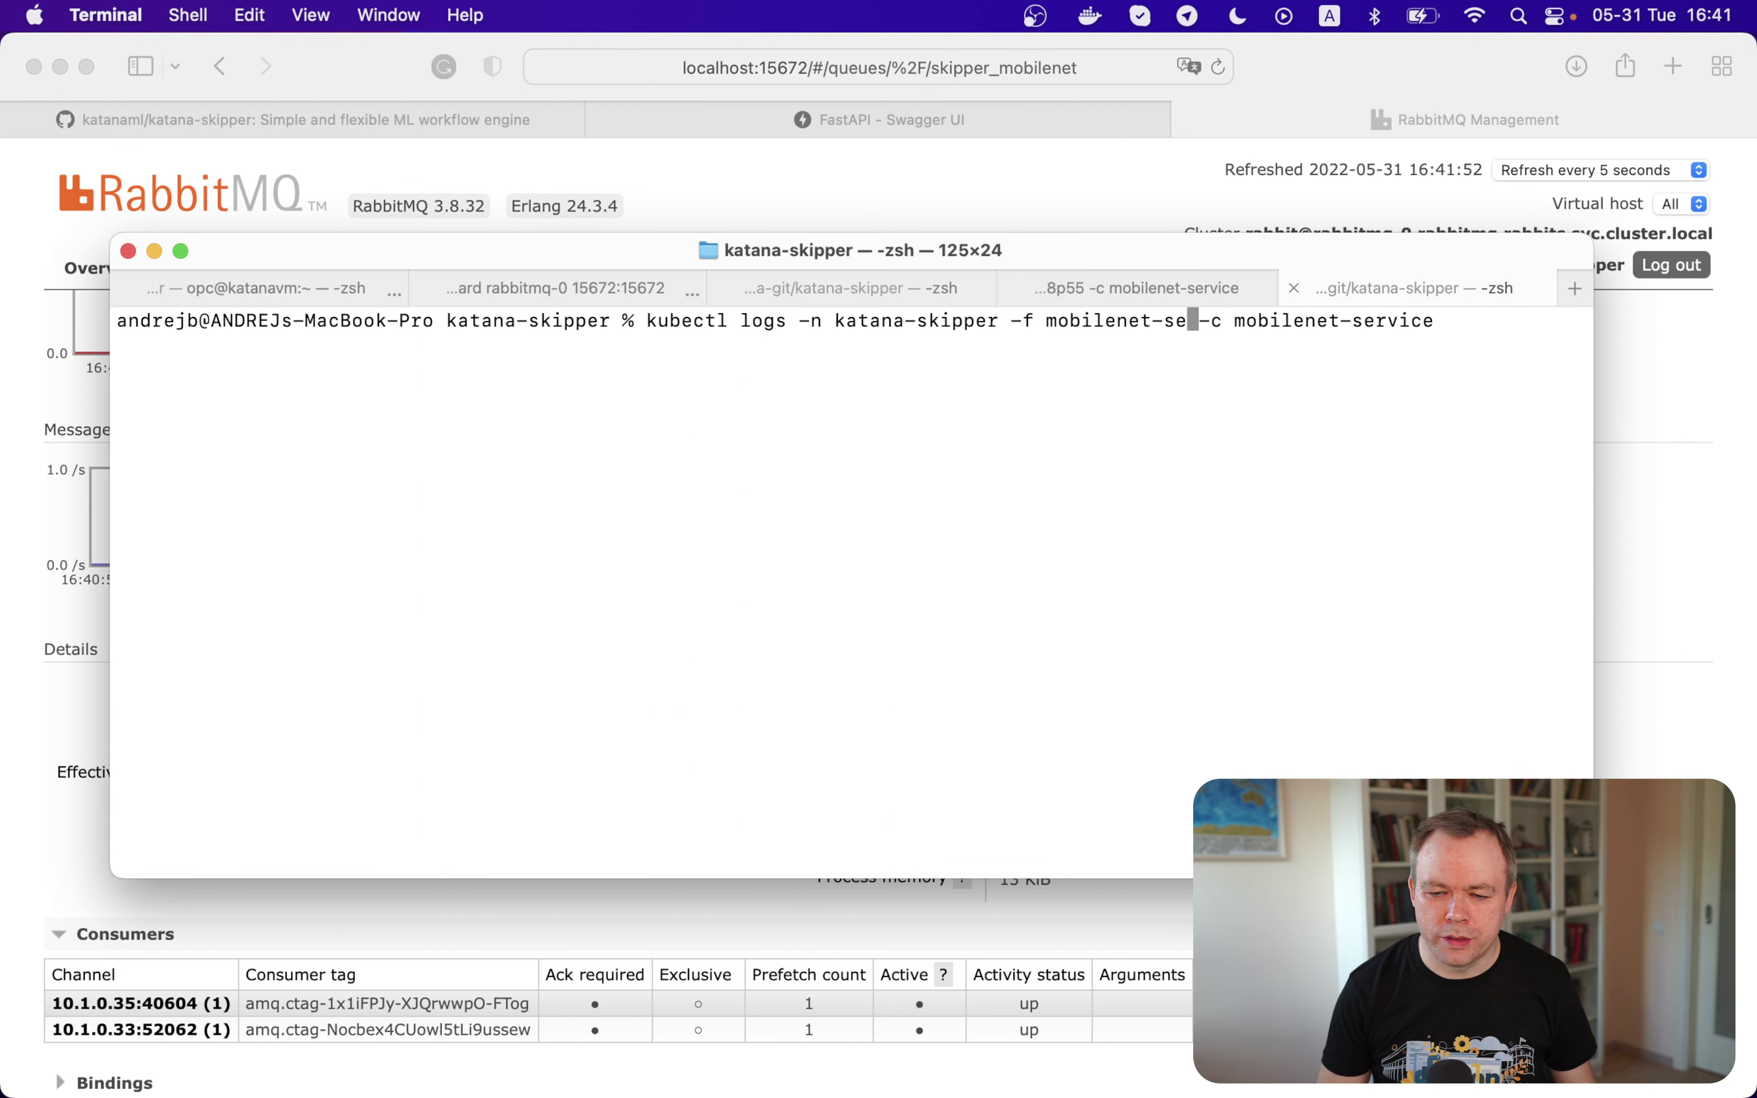
text(rvice-6c7c6b8757-w9npq)
key(Return)
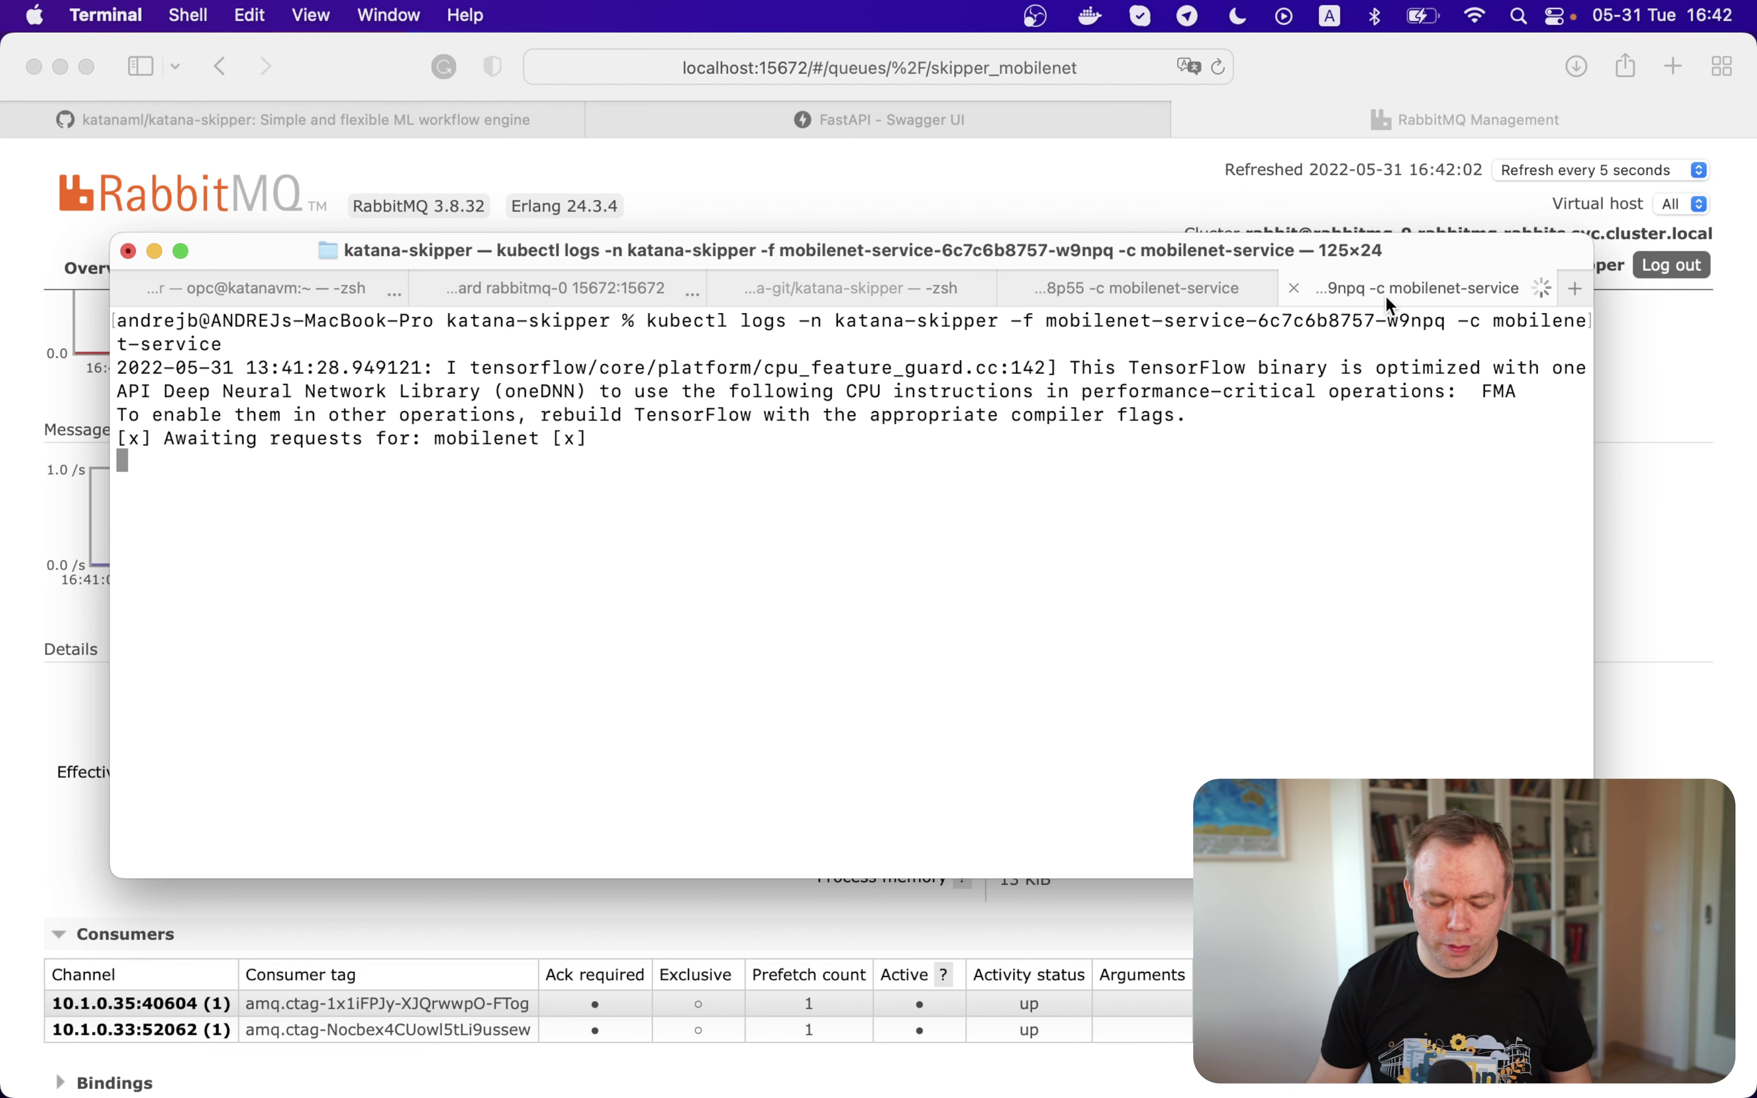
key(super+k)
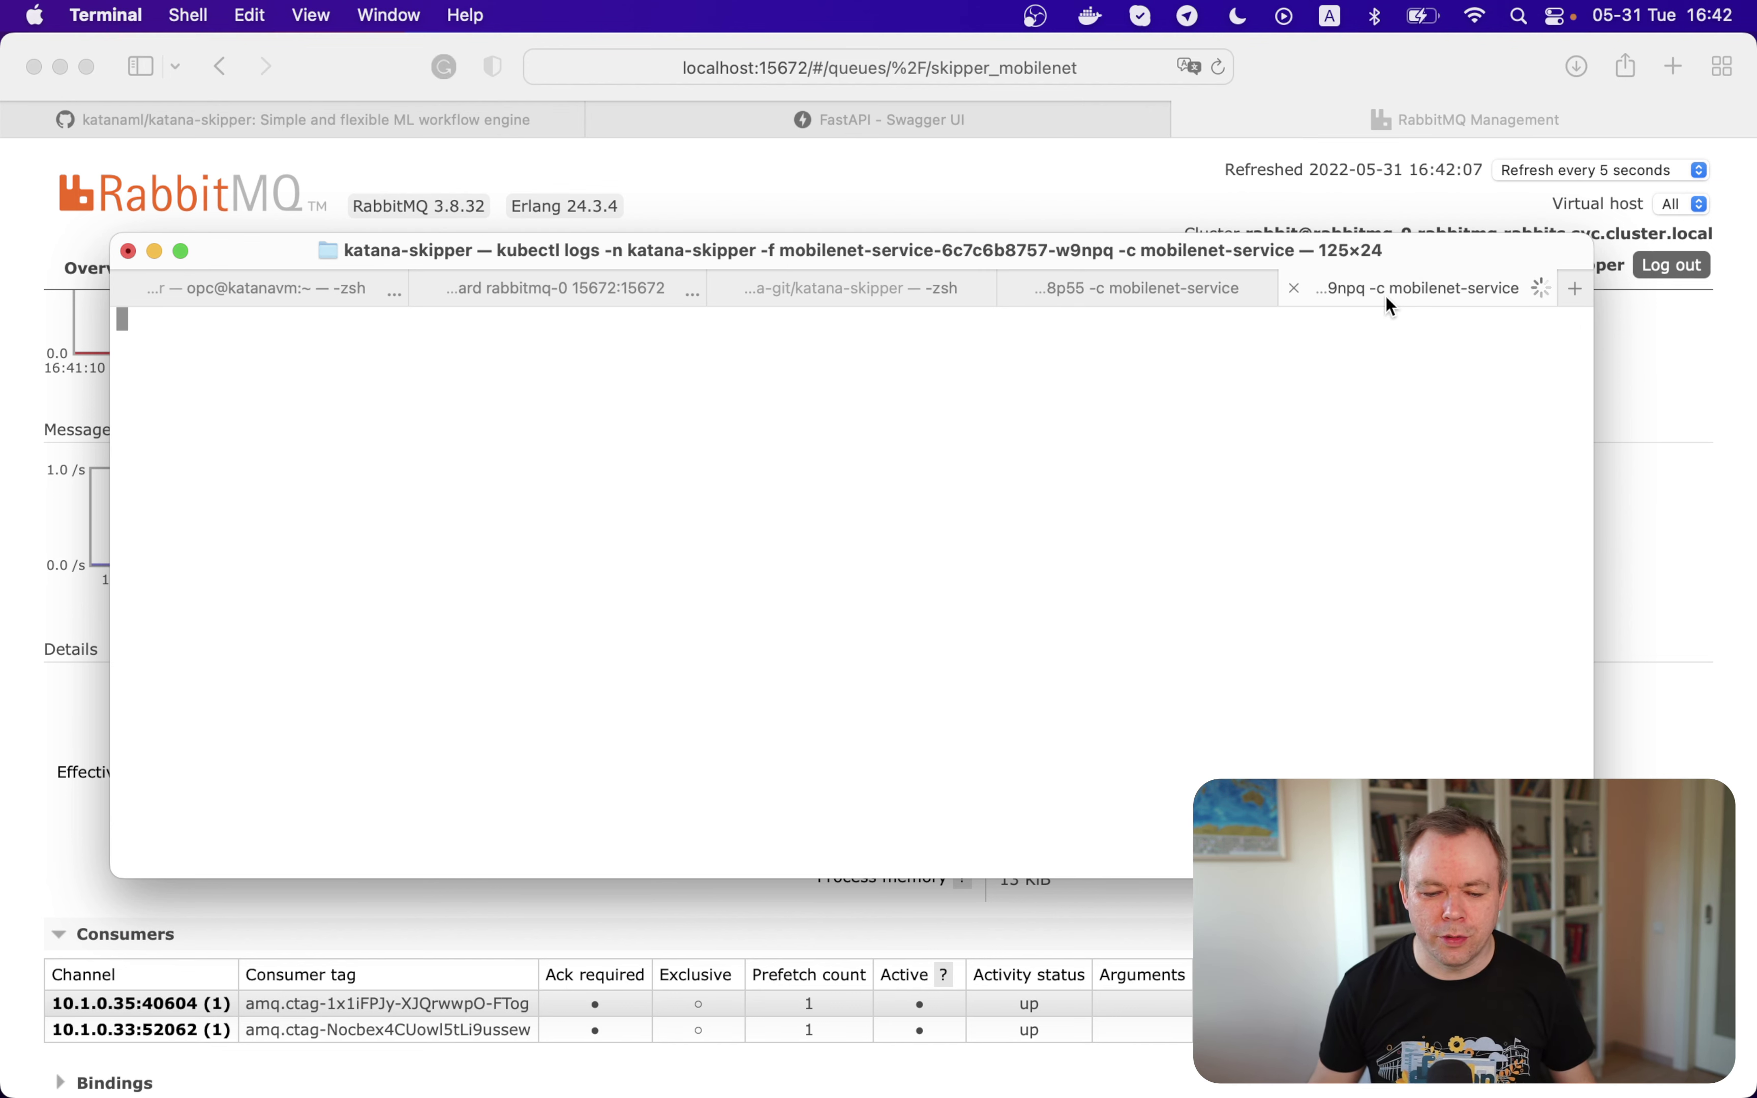
Scroll the skipper_mobilenet queue page to Consumers, now listing two active consumers
click(1124, 944)
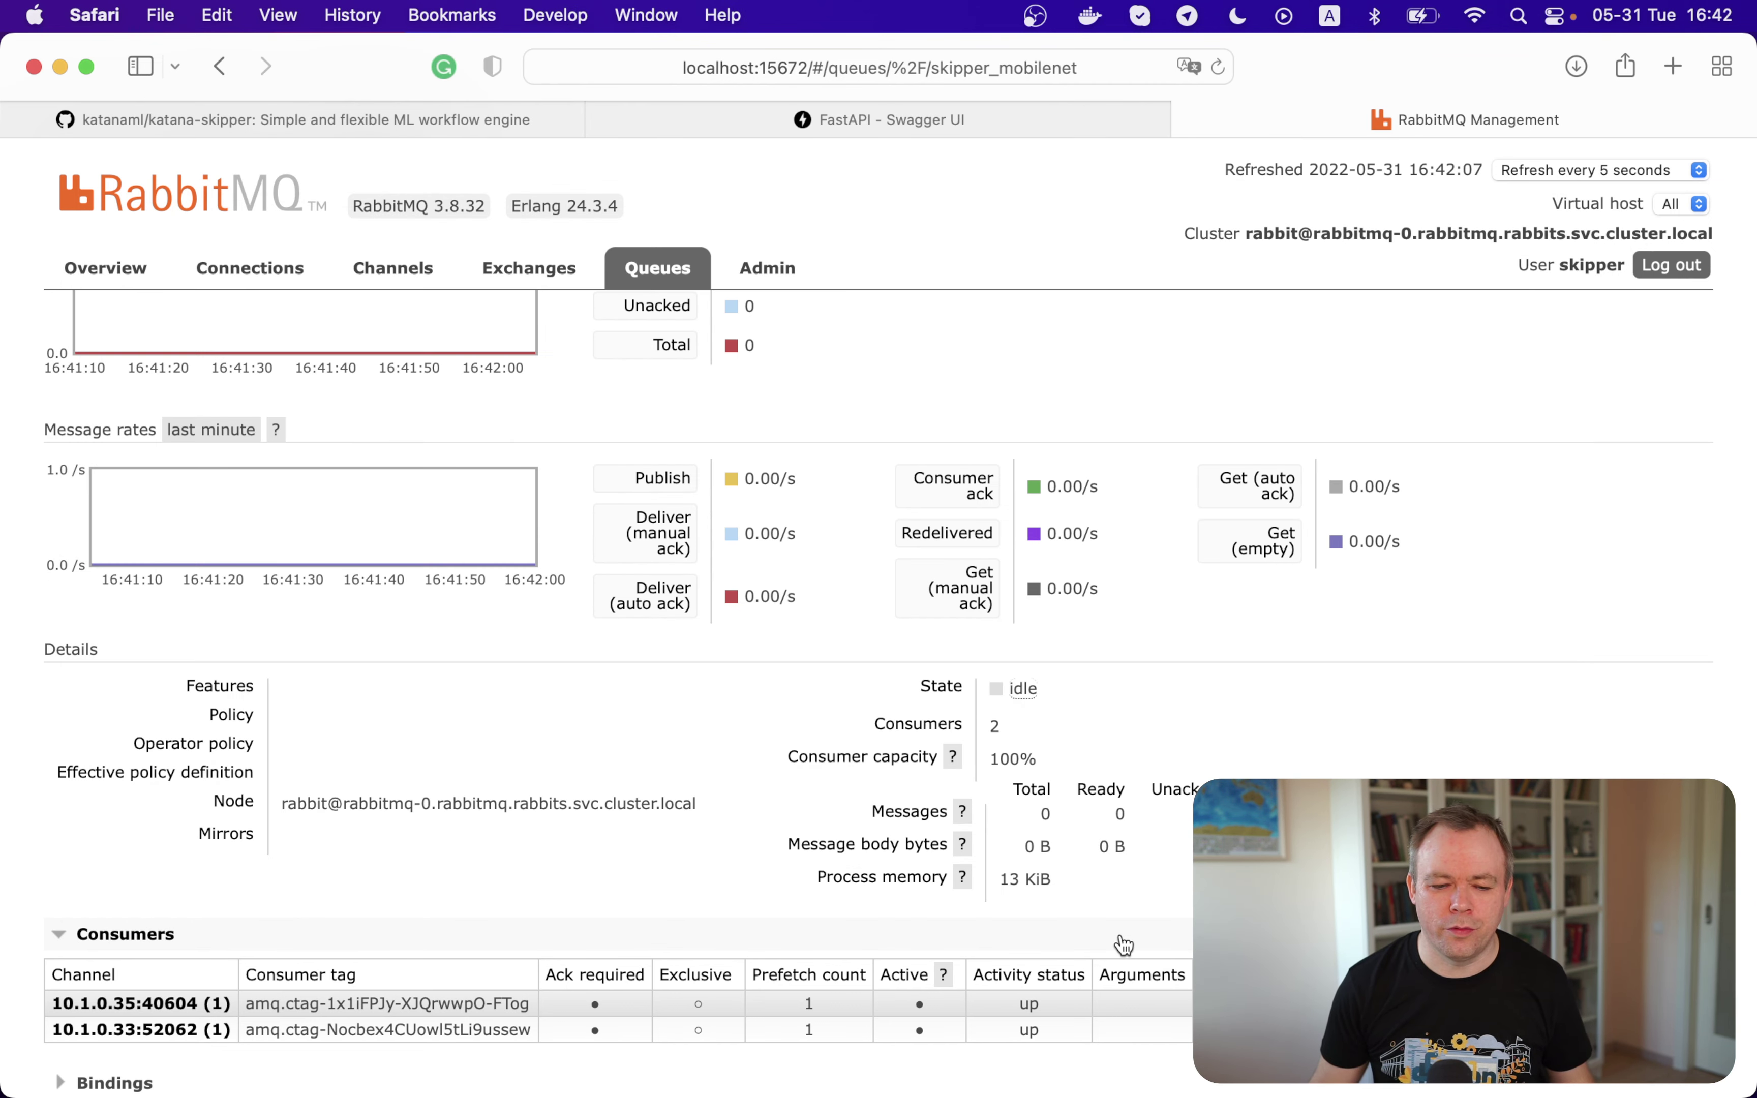
scroll(1124, 944, down, 3)
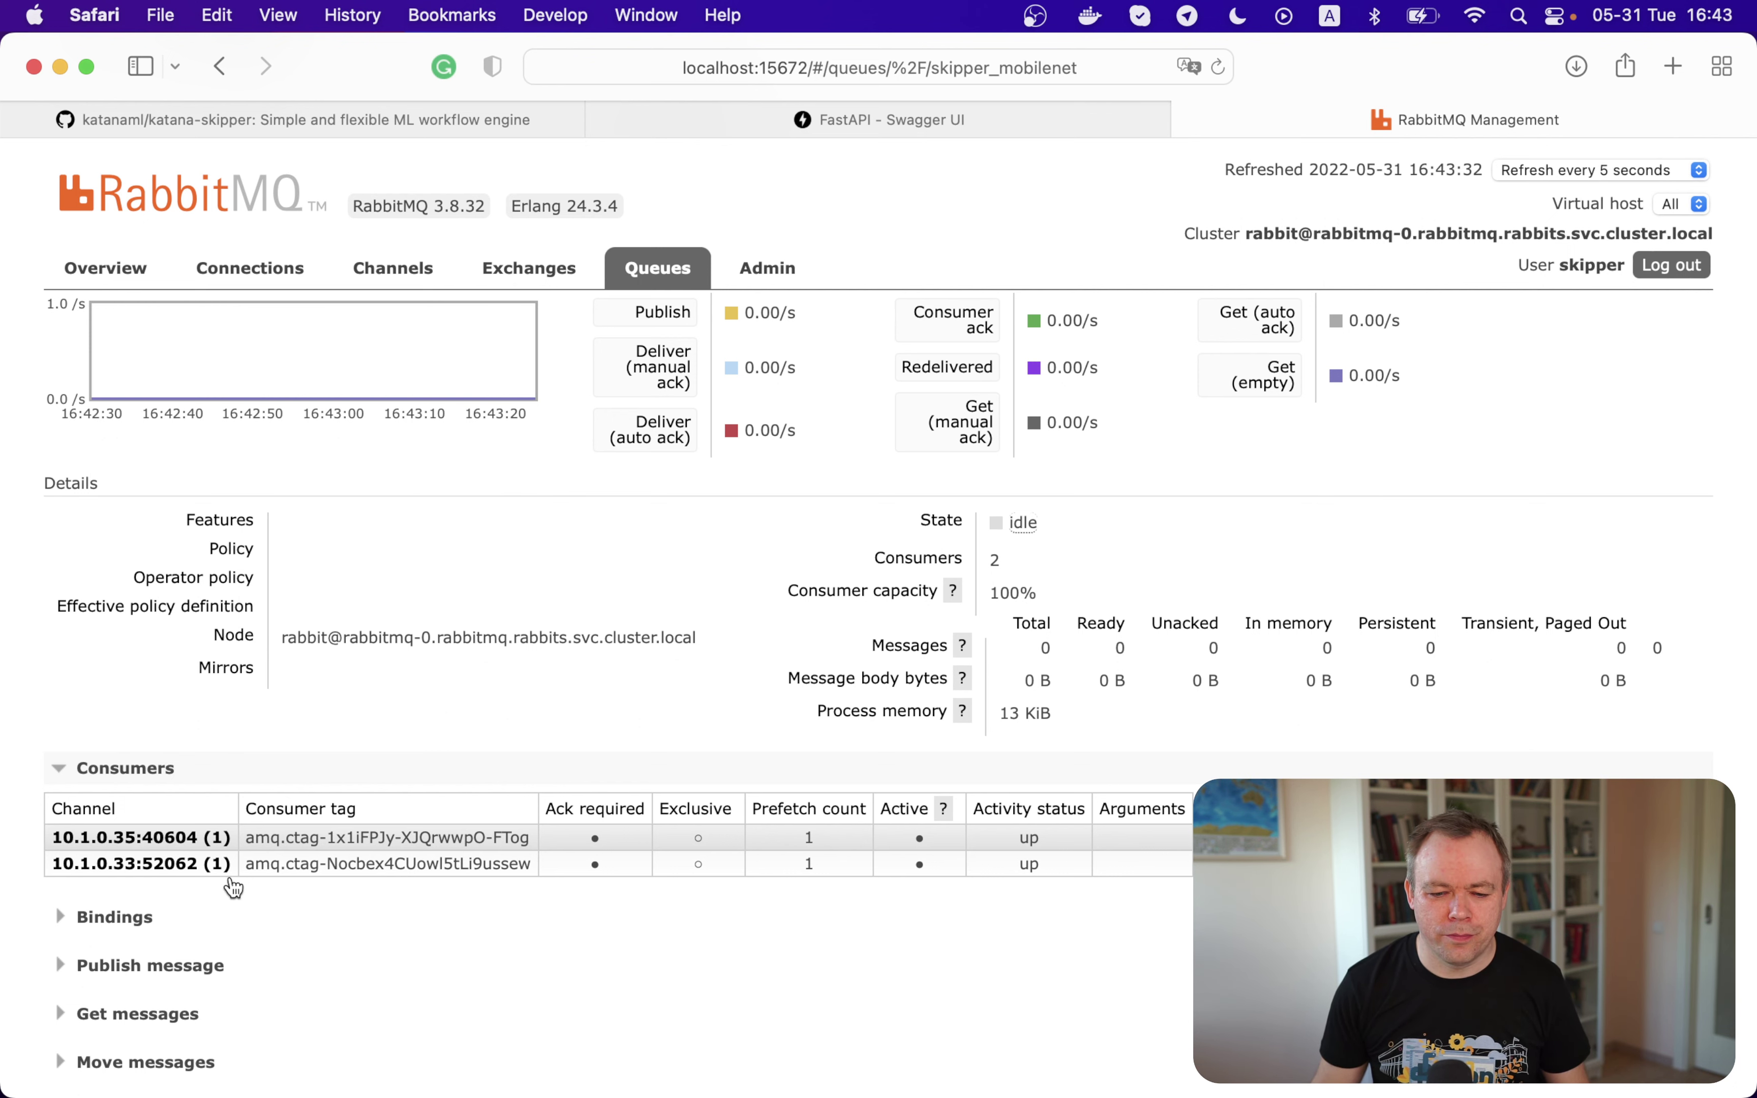
Look over the log tabs of both mobilenet-service pods
key(super+Tab)
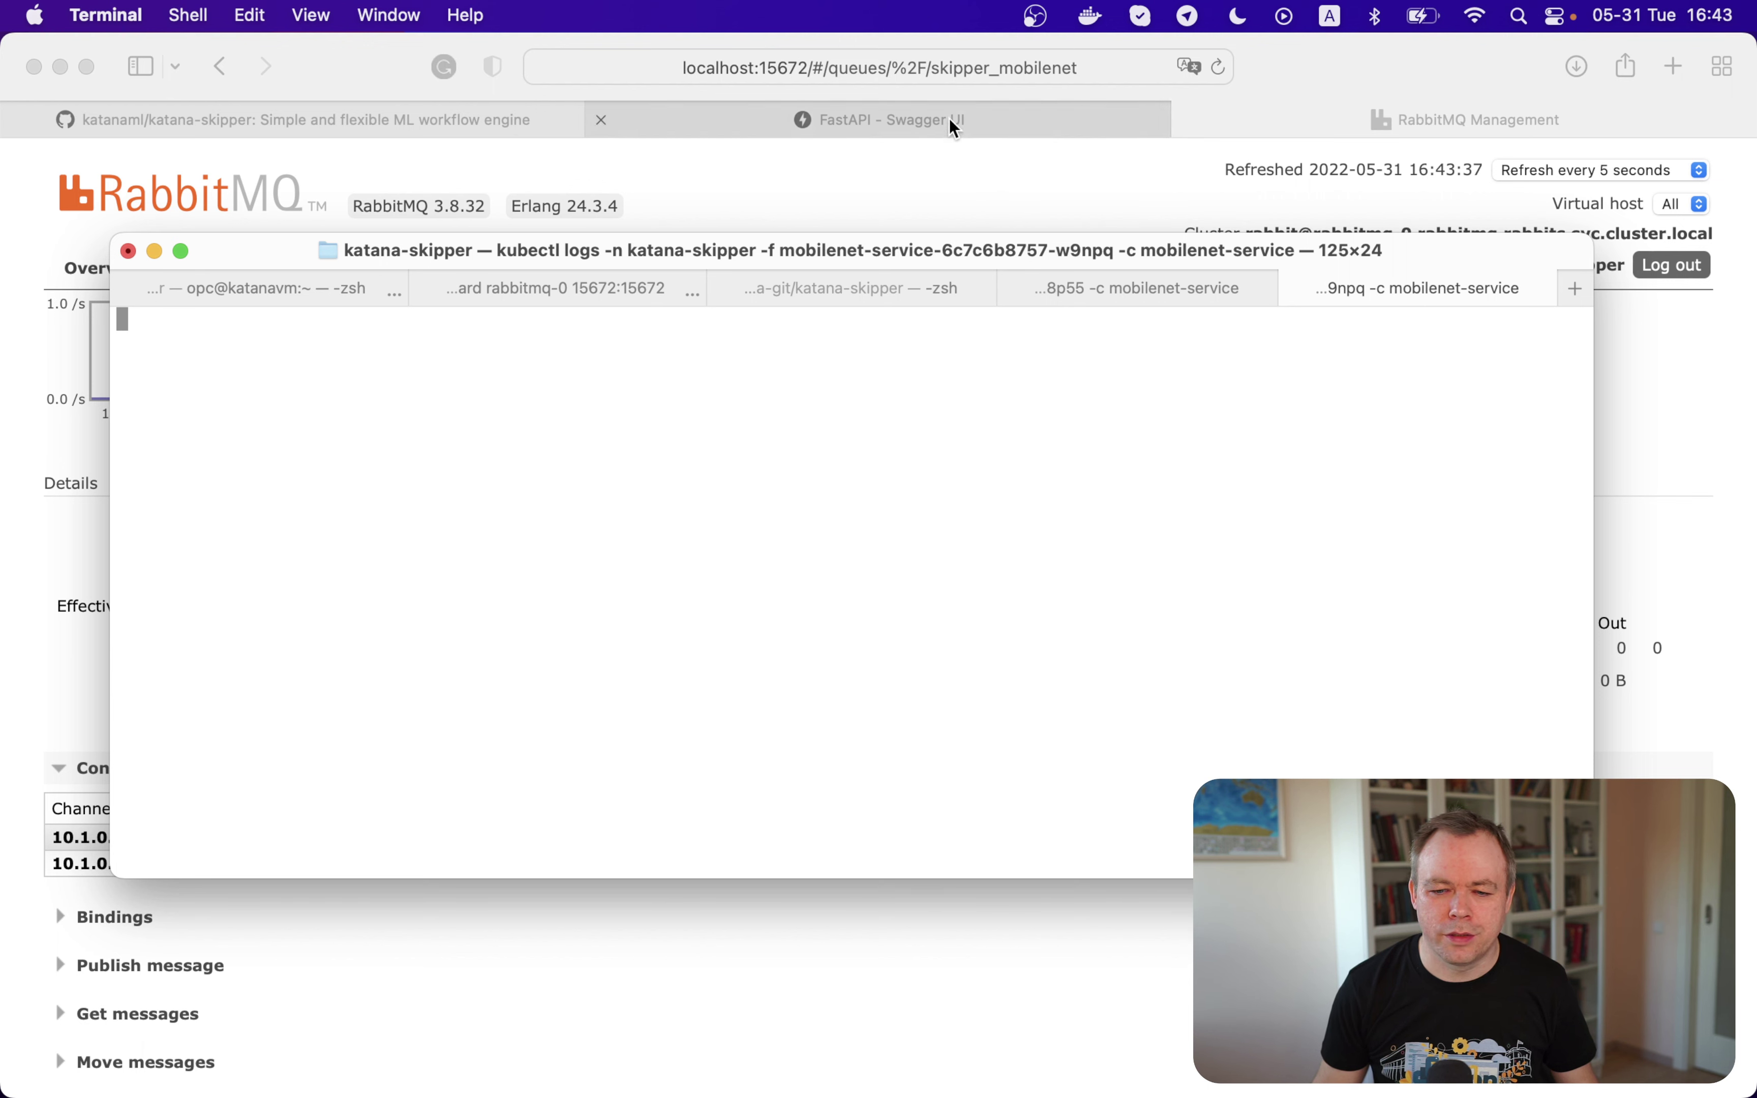
click(1102, 288)
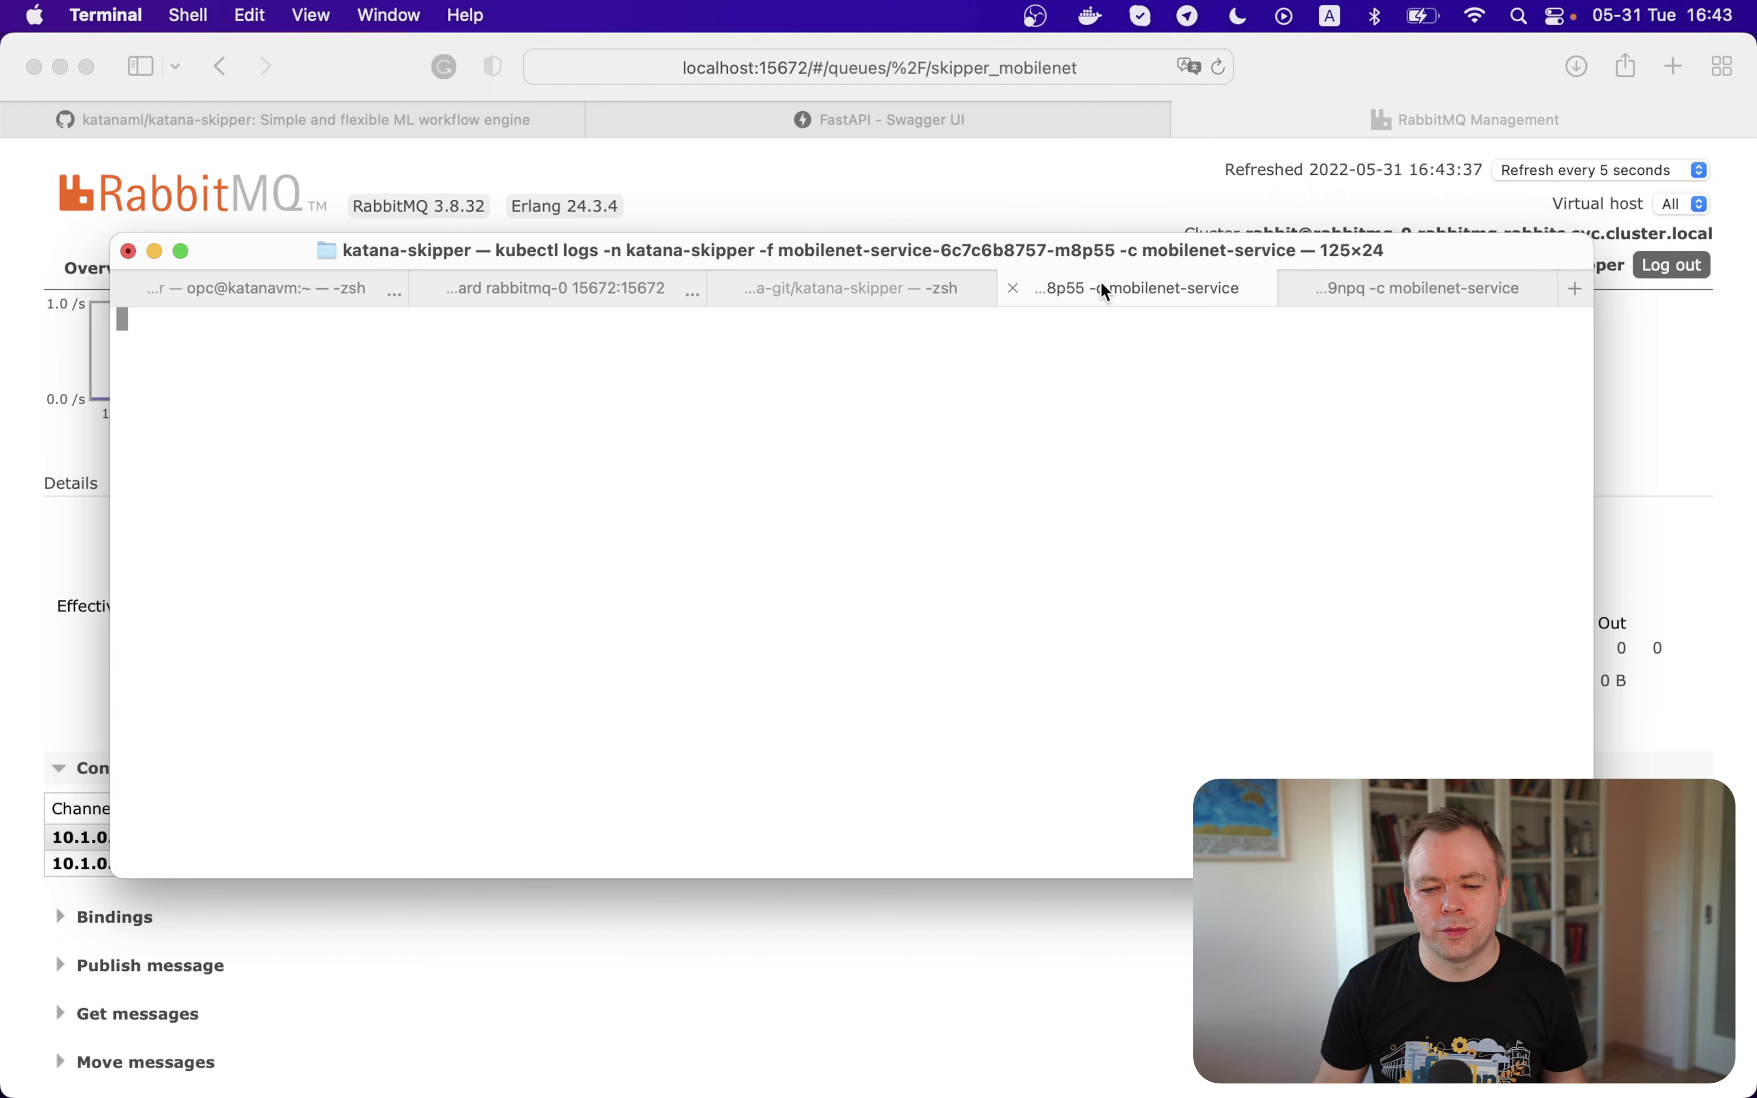
click(1373, 288)
Resend the orange.jpeg prediction and confirm the m8p55 pod handled it, predicting orange at 0.98
click(819, 118)
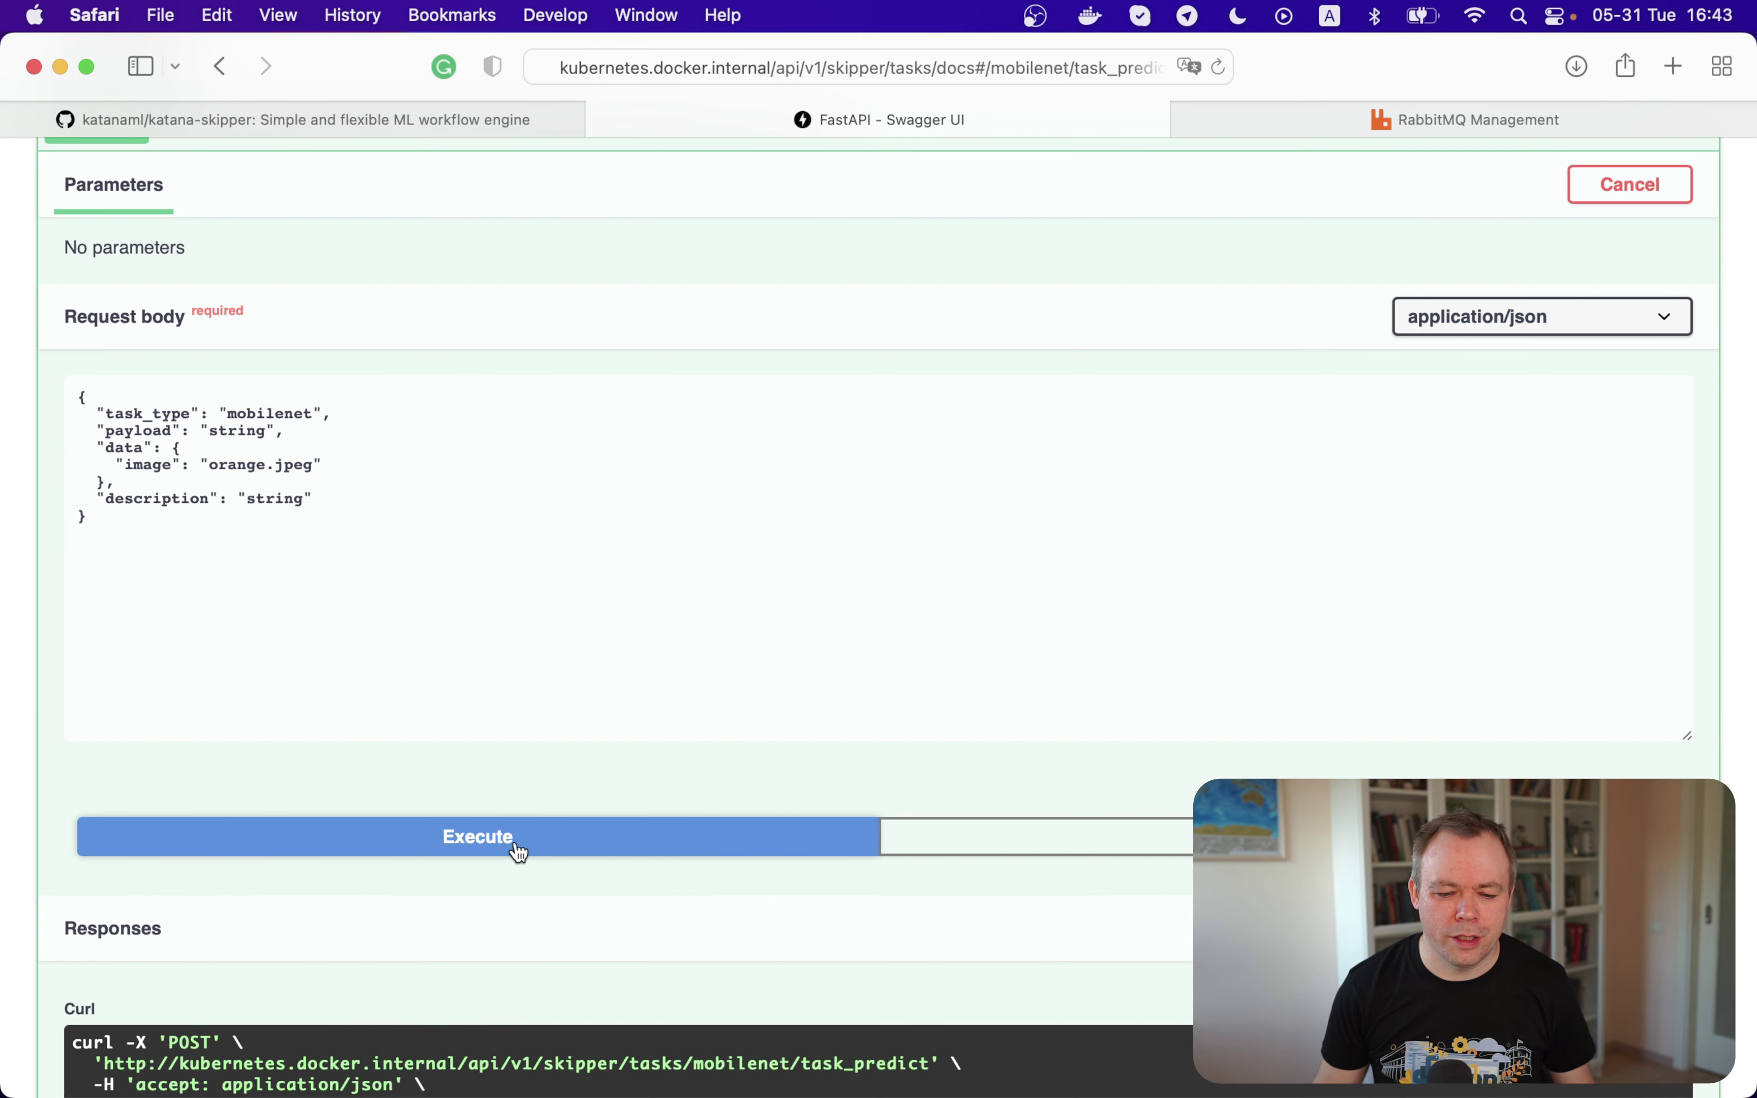
click(515, 849)
key(super+Tab)
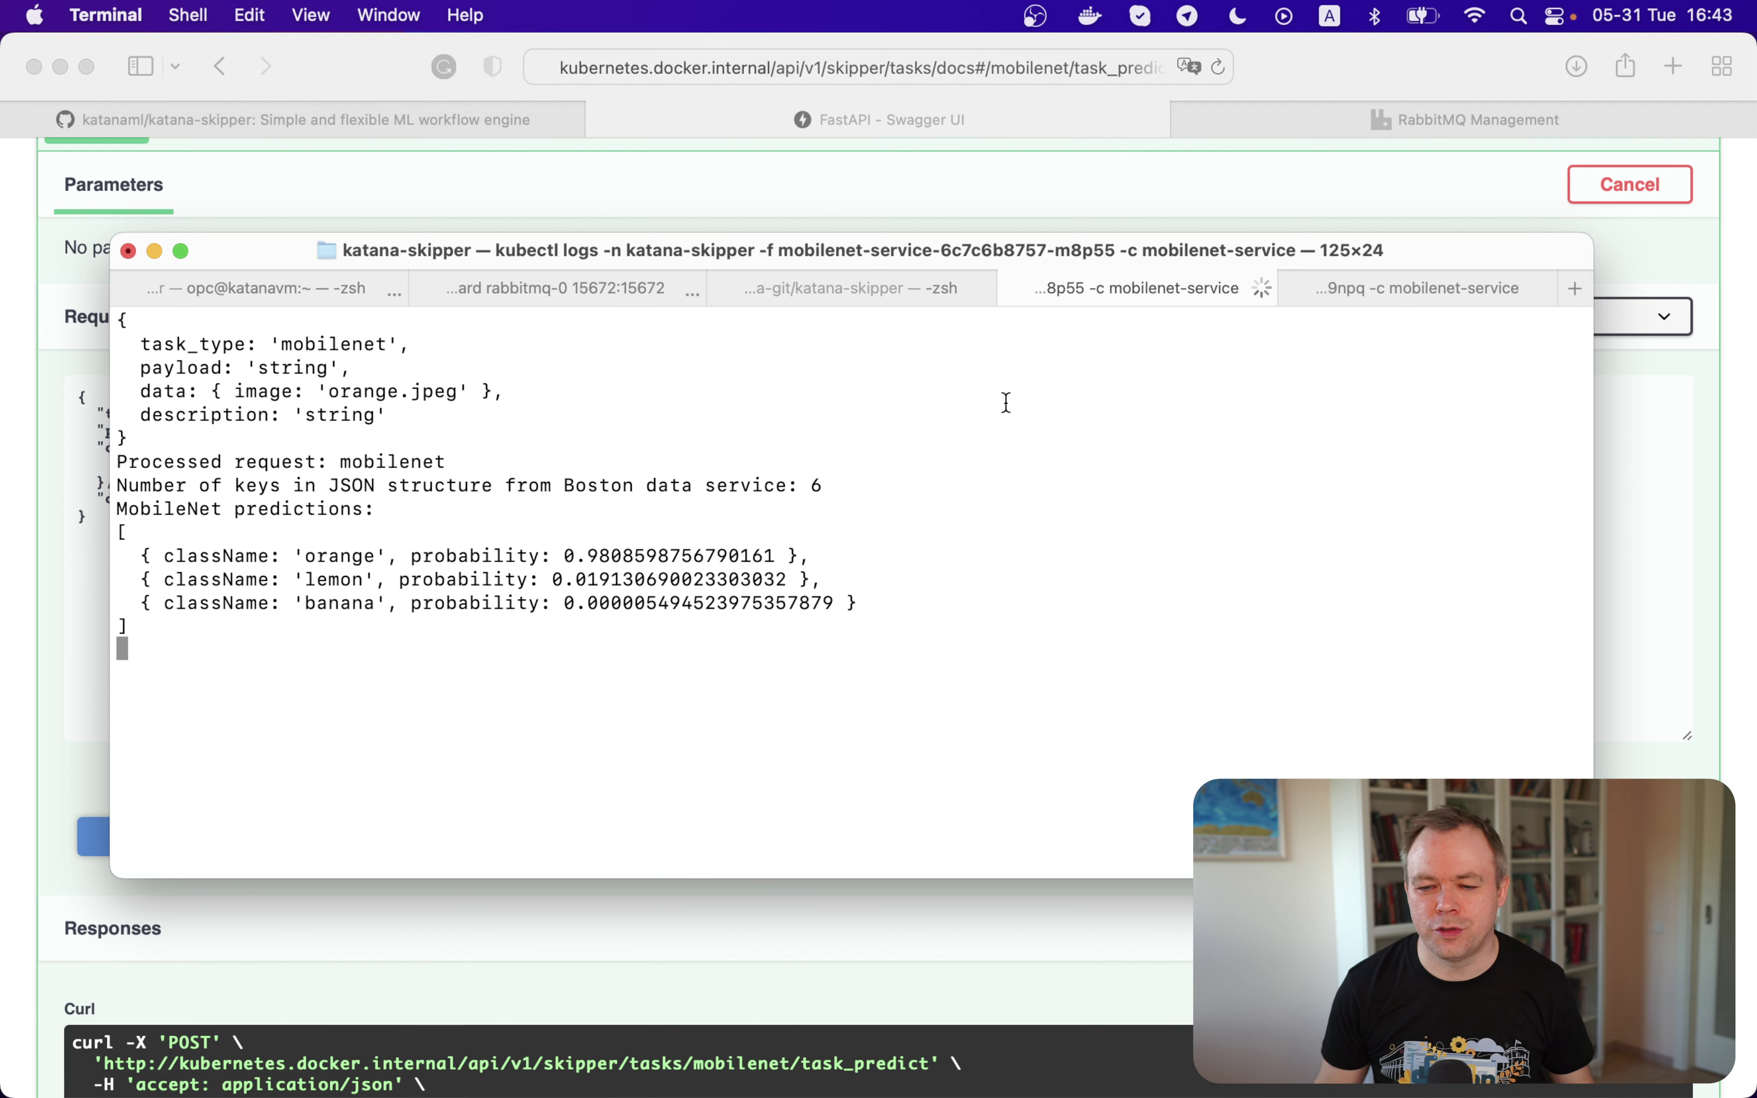
click(1368, 290)
click(1162, 285)
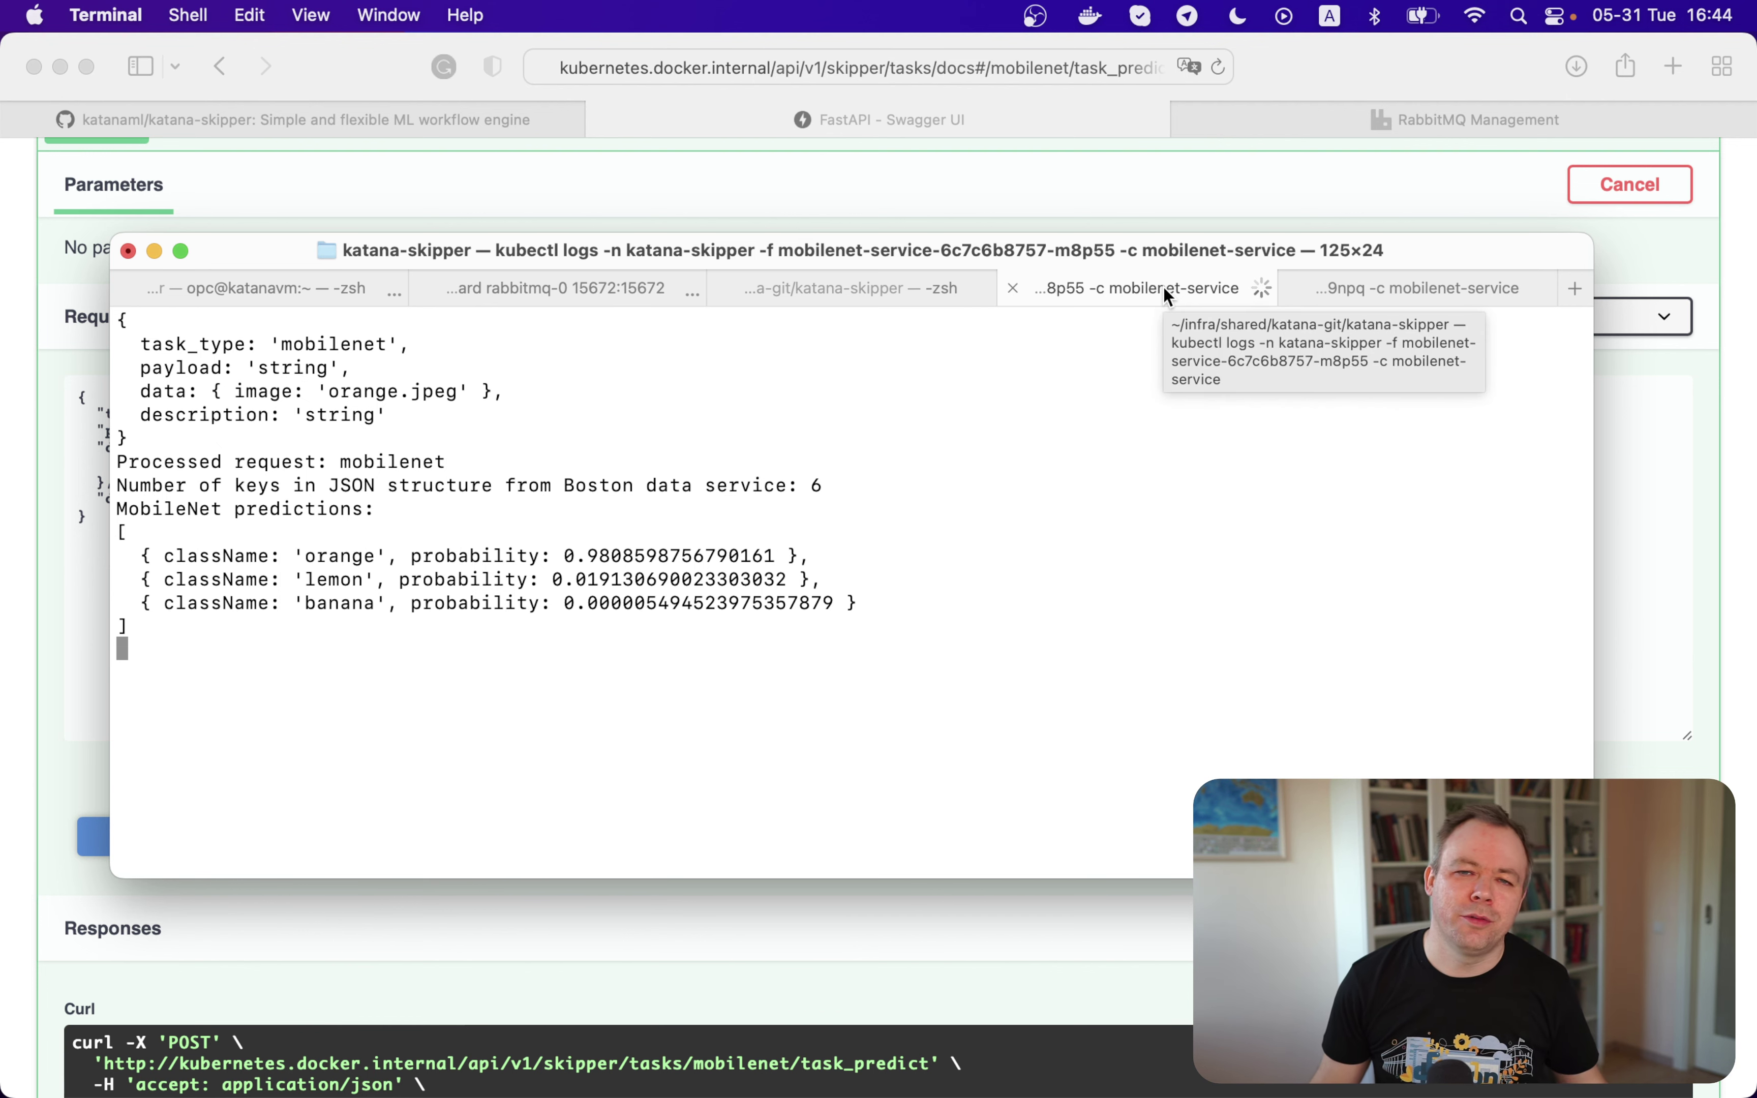
Resend the orange.jpeg prediction twice and view the w9npq pod's log showing orange at 0.98
click(1306, 87)
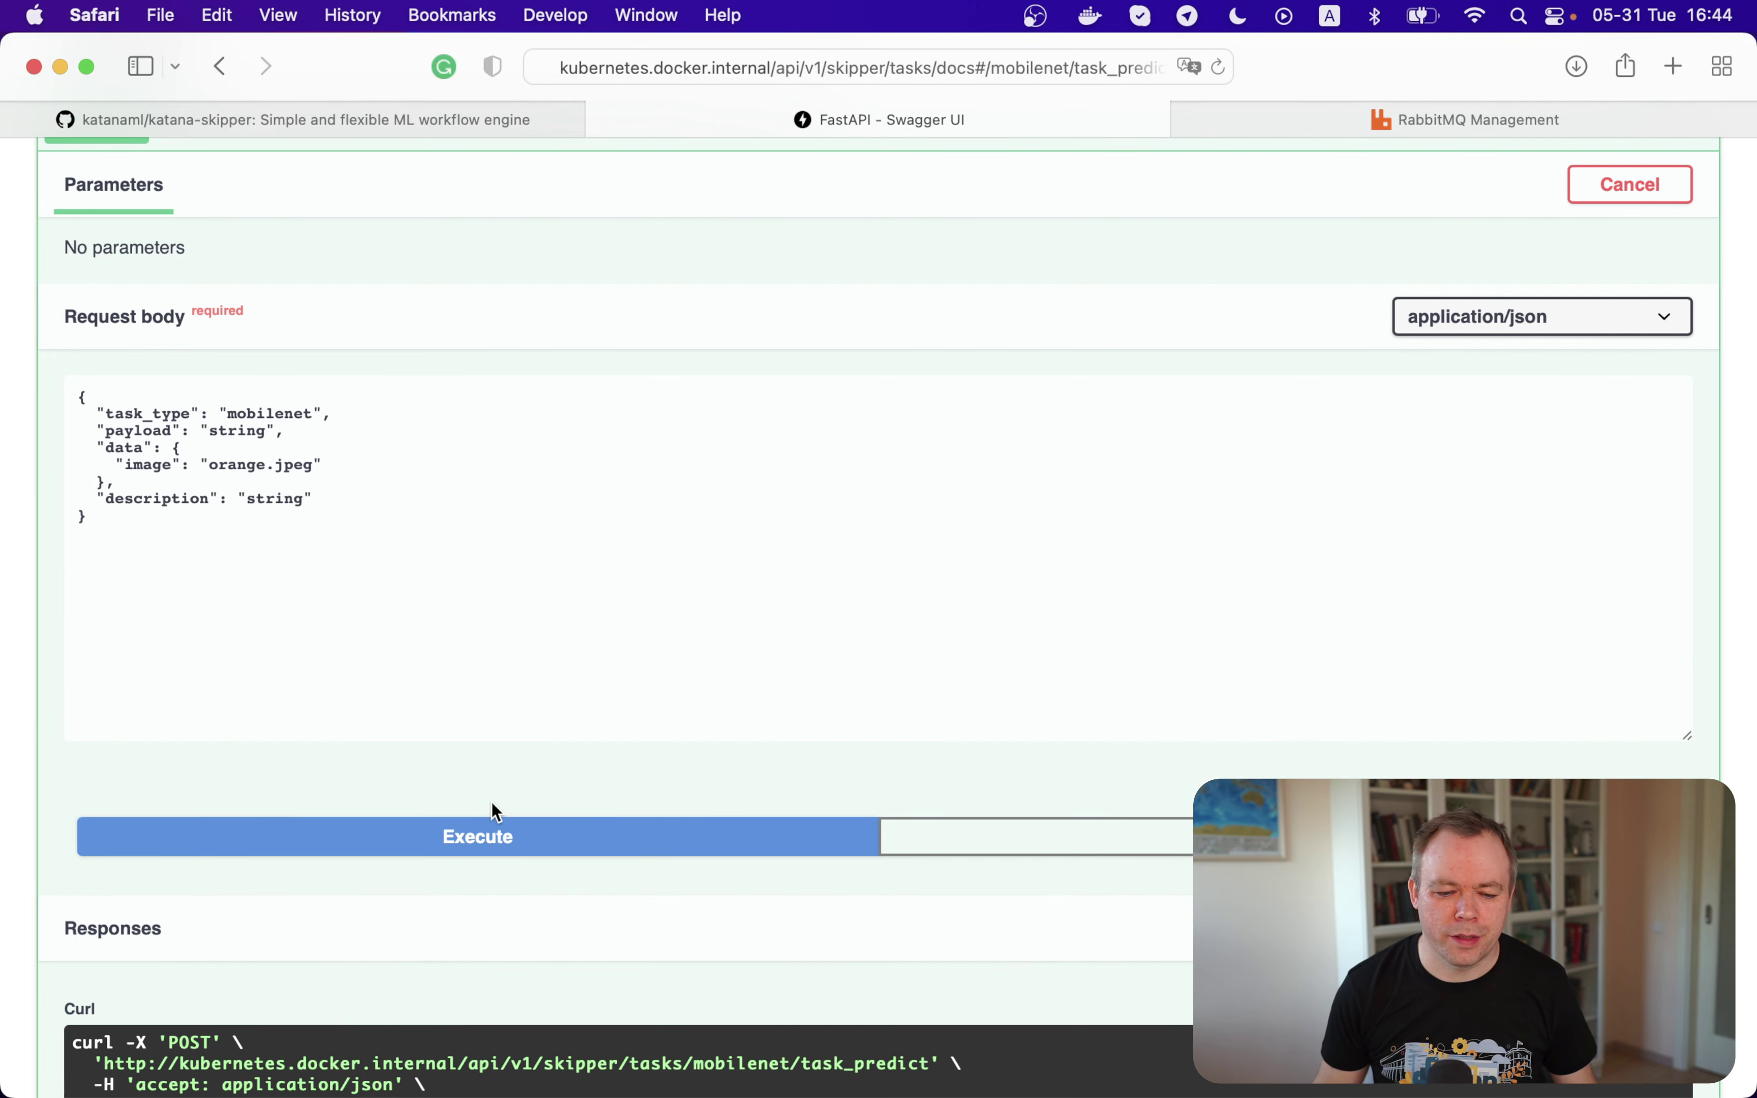
click(444, 836)
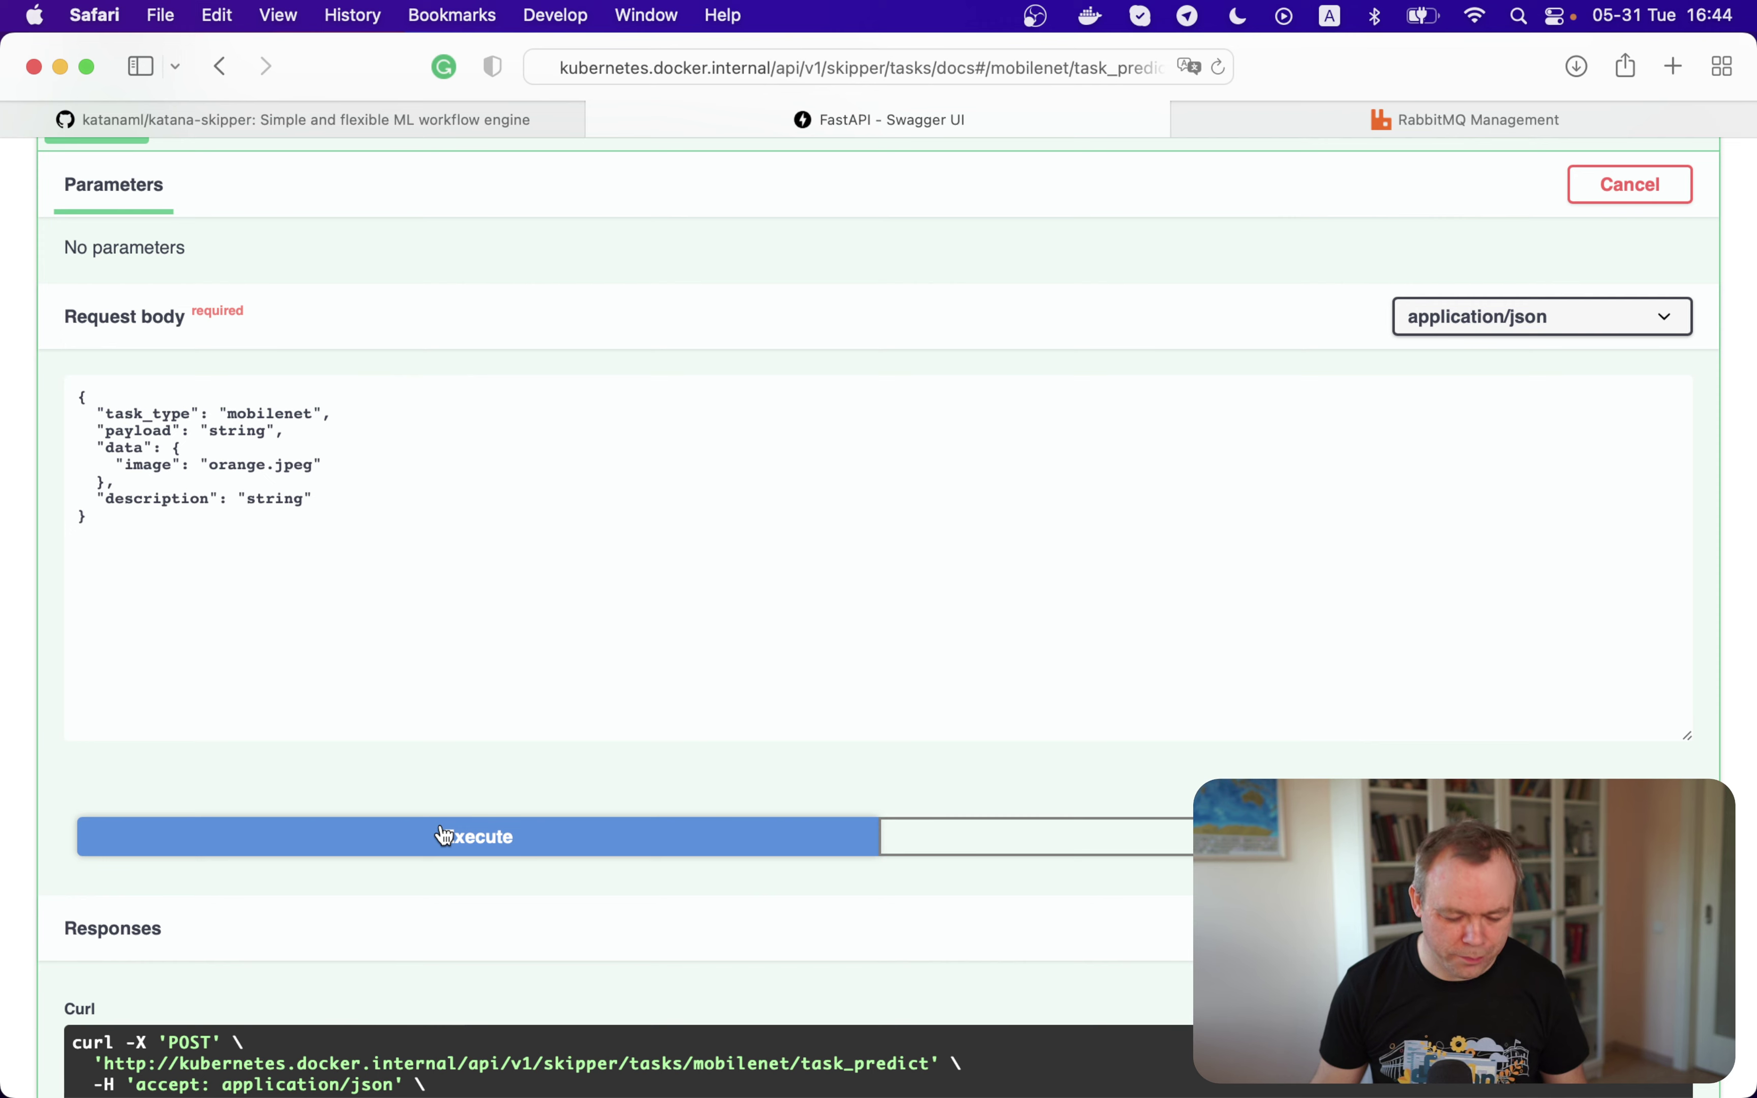
key(super+Tab)
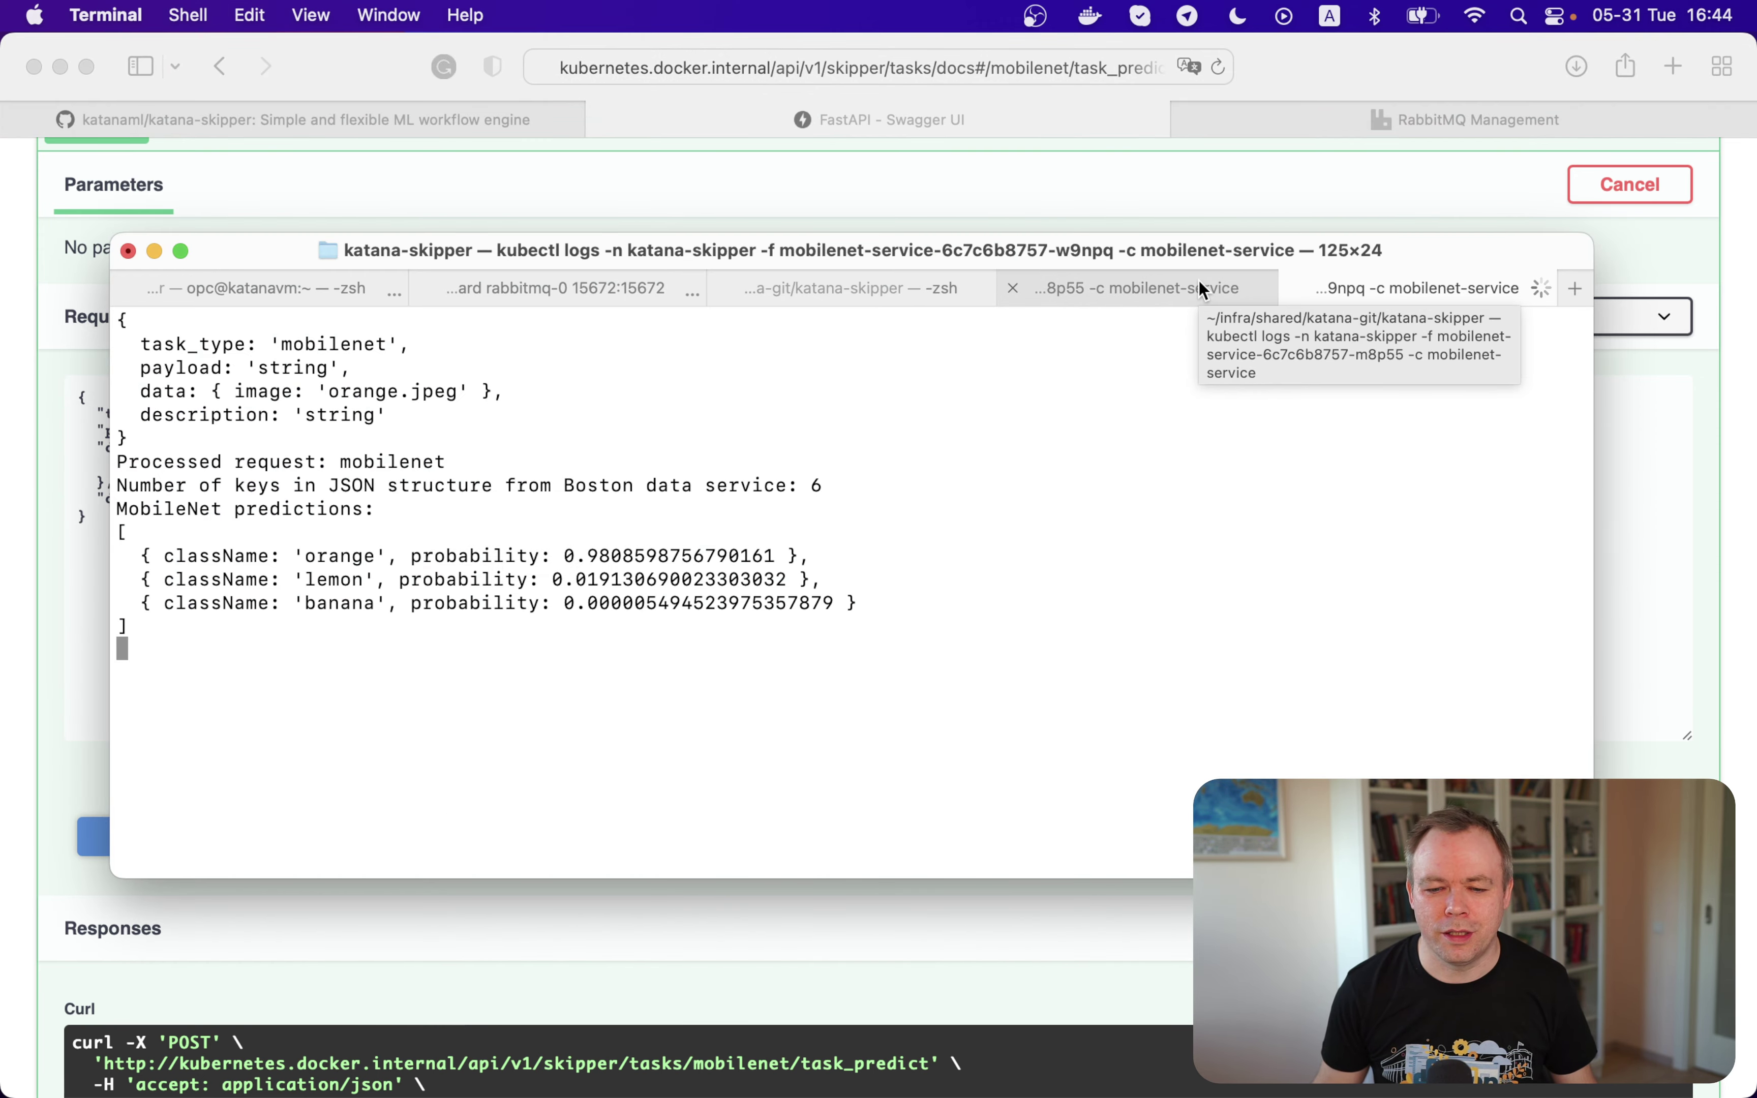
key(super+Tab)
click(457, 841)
key(super+Tab)
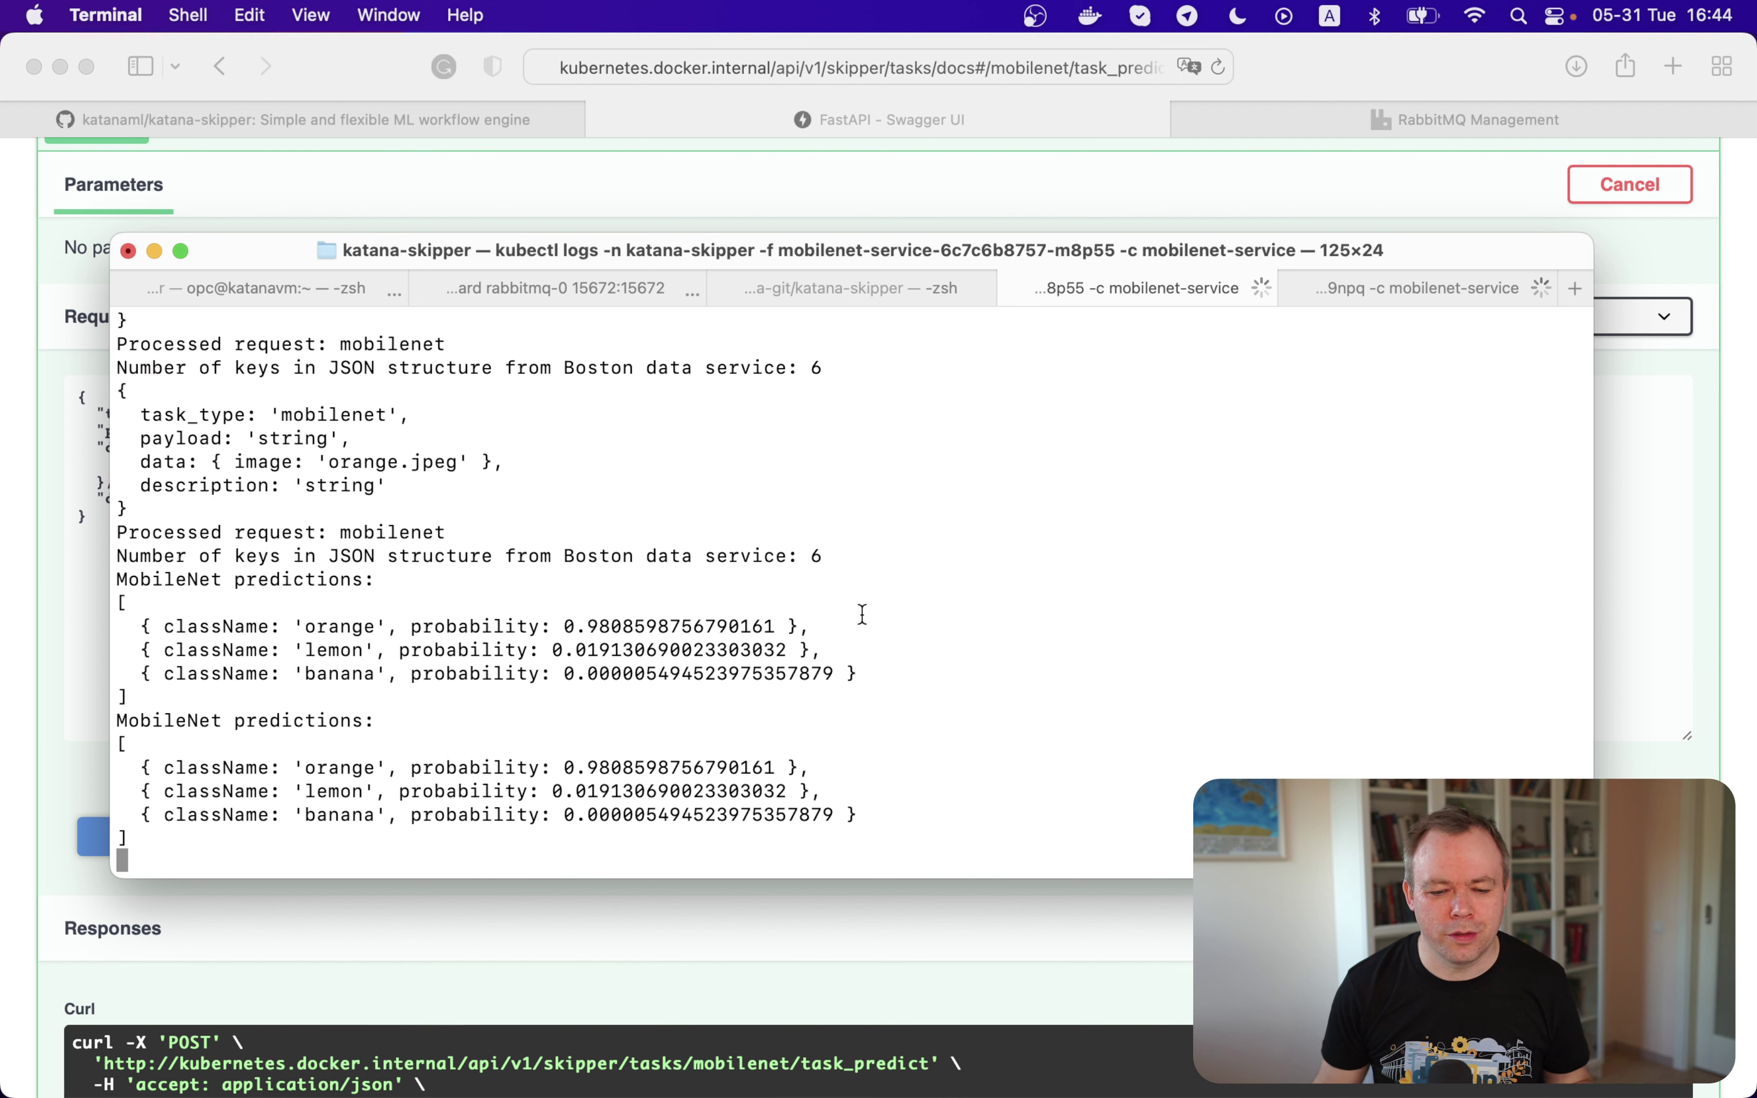
click(1377, 298)
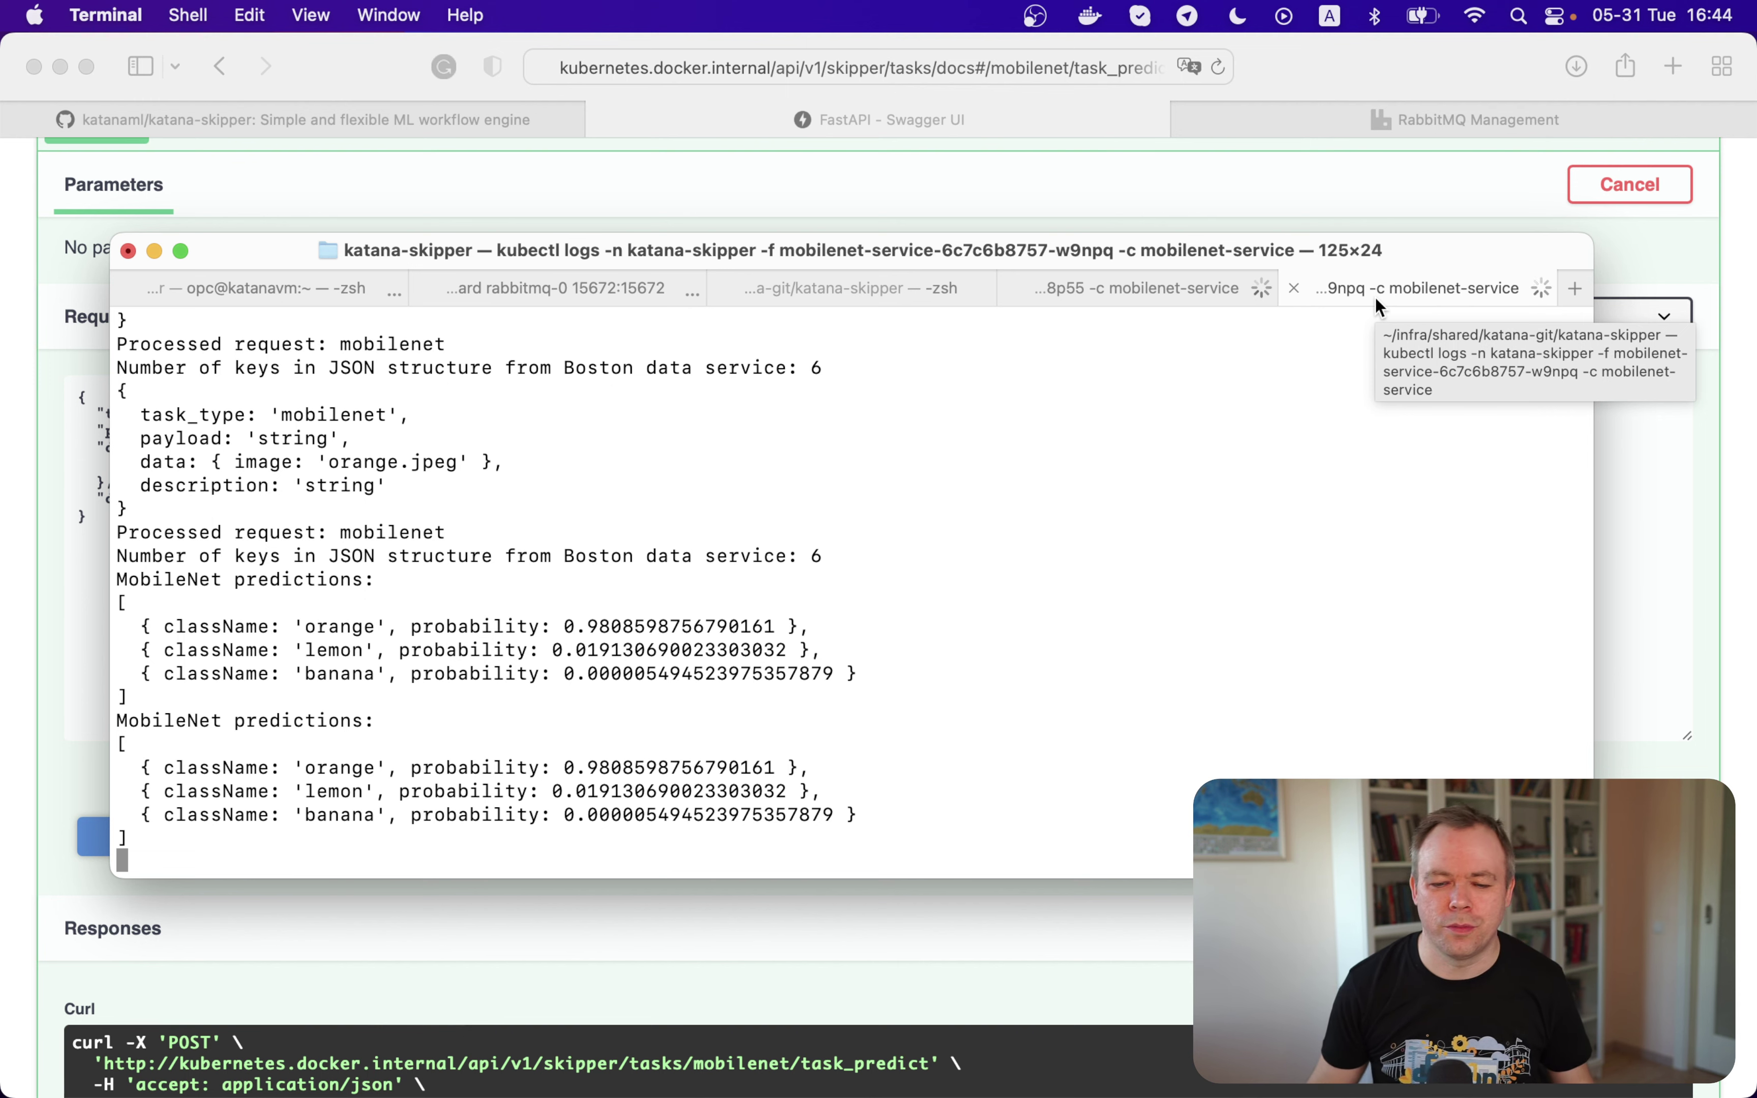
Show the skipper_mobilenet queue in RabbitMQ Management with its consumers and acknowledgement spike
click(1408, 117)
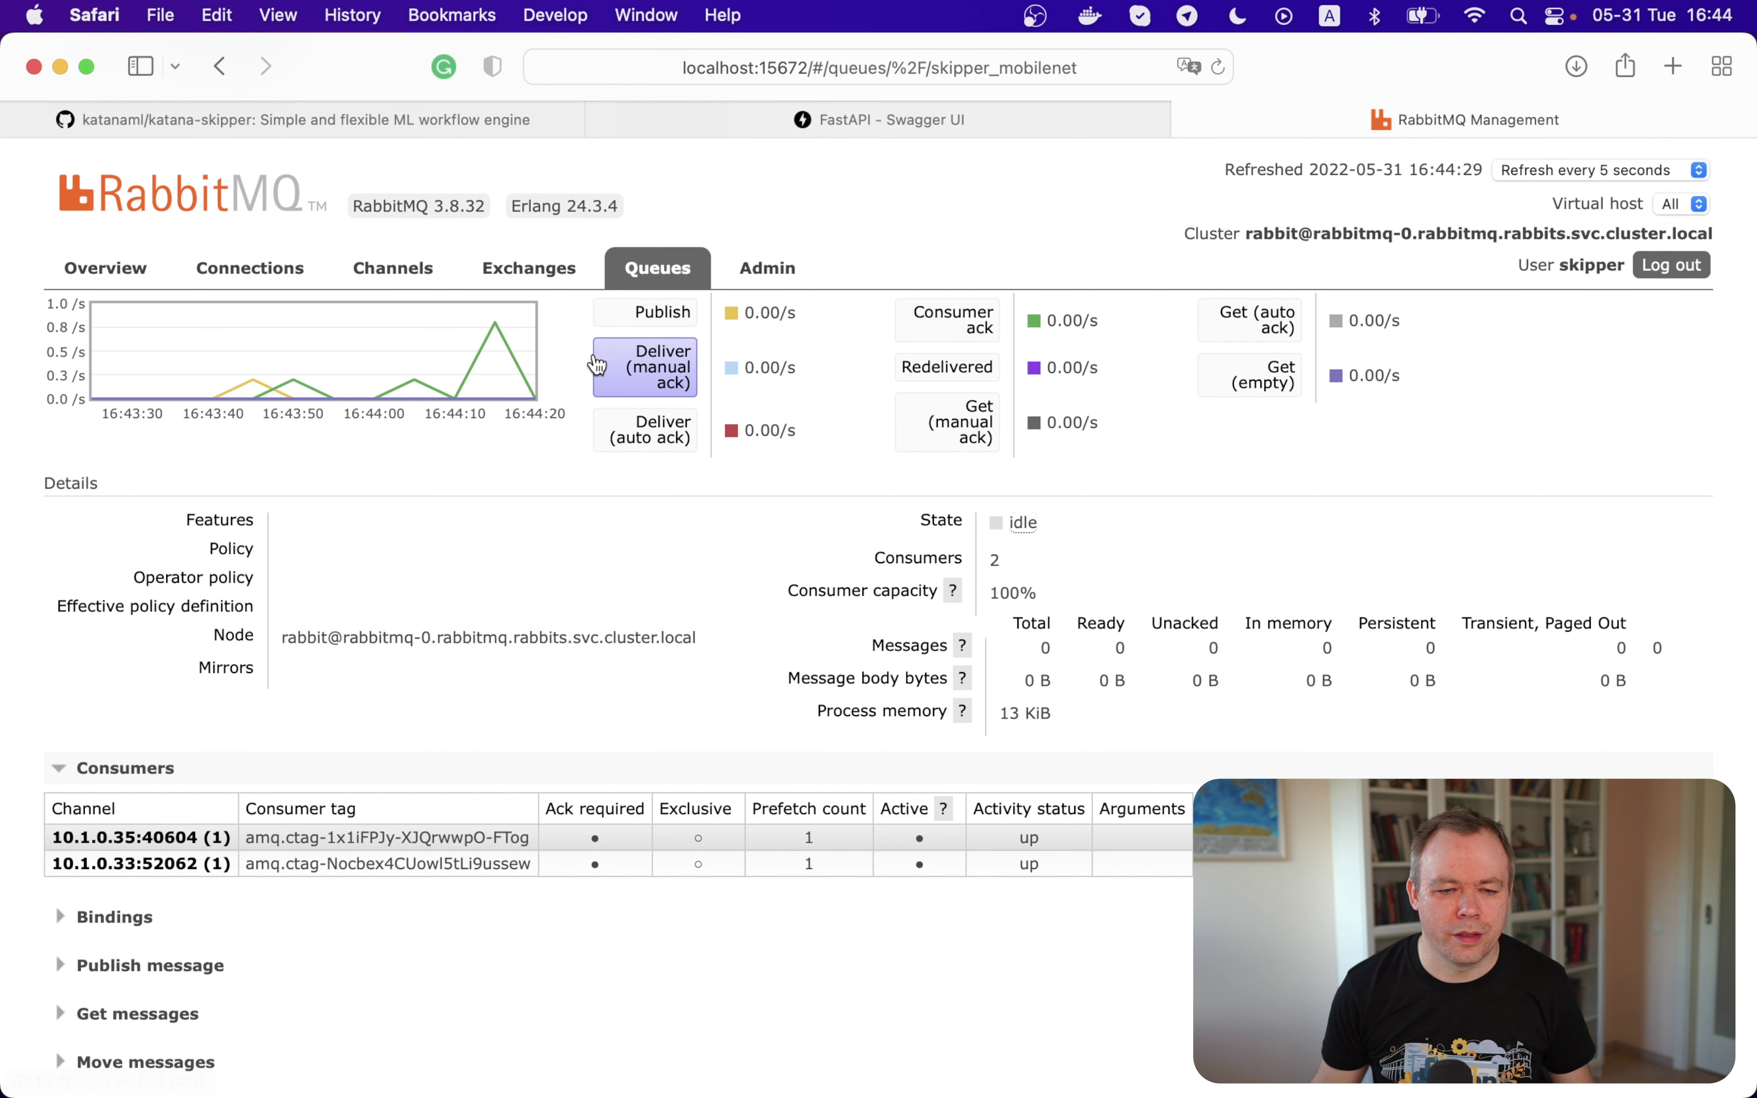
scroll(445, 532, up, 2)
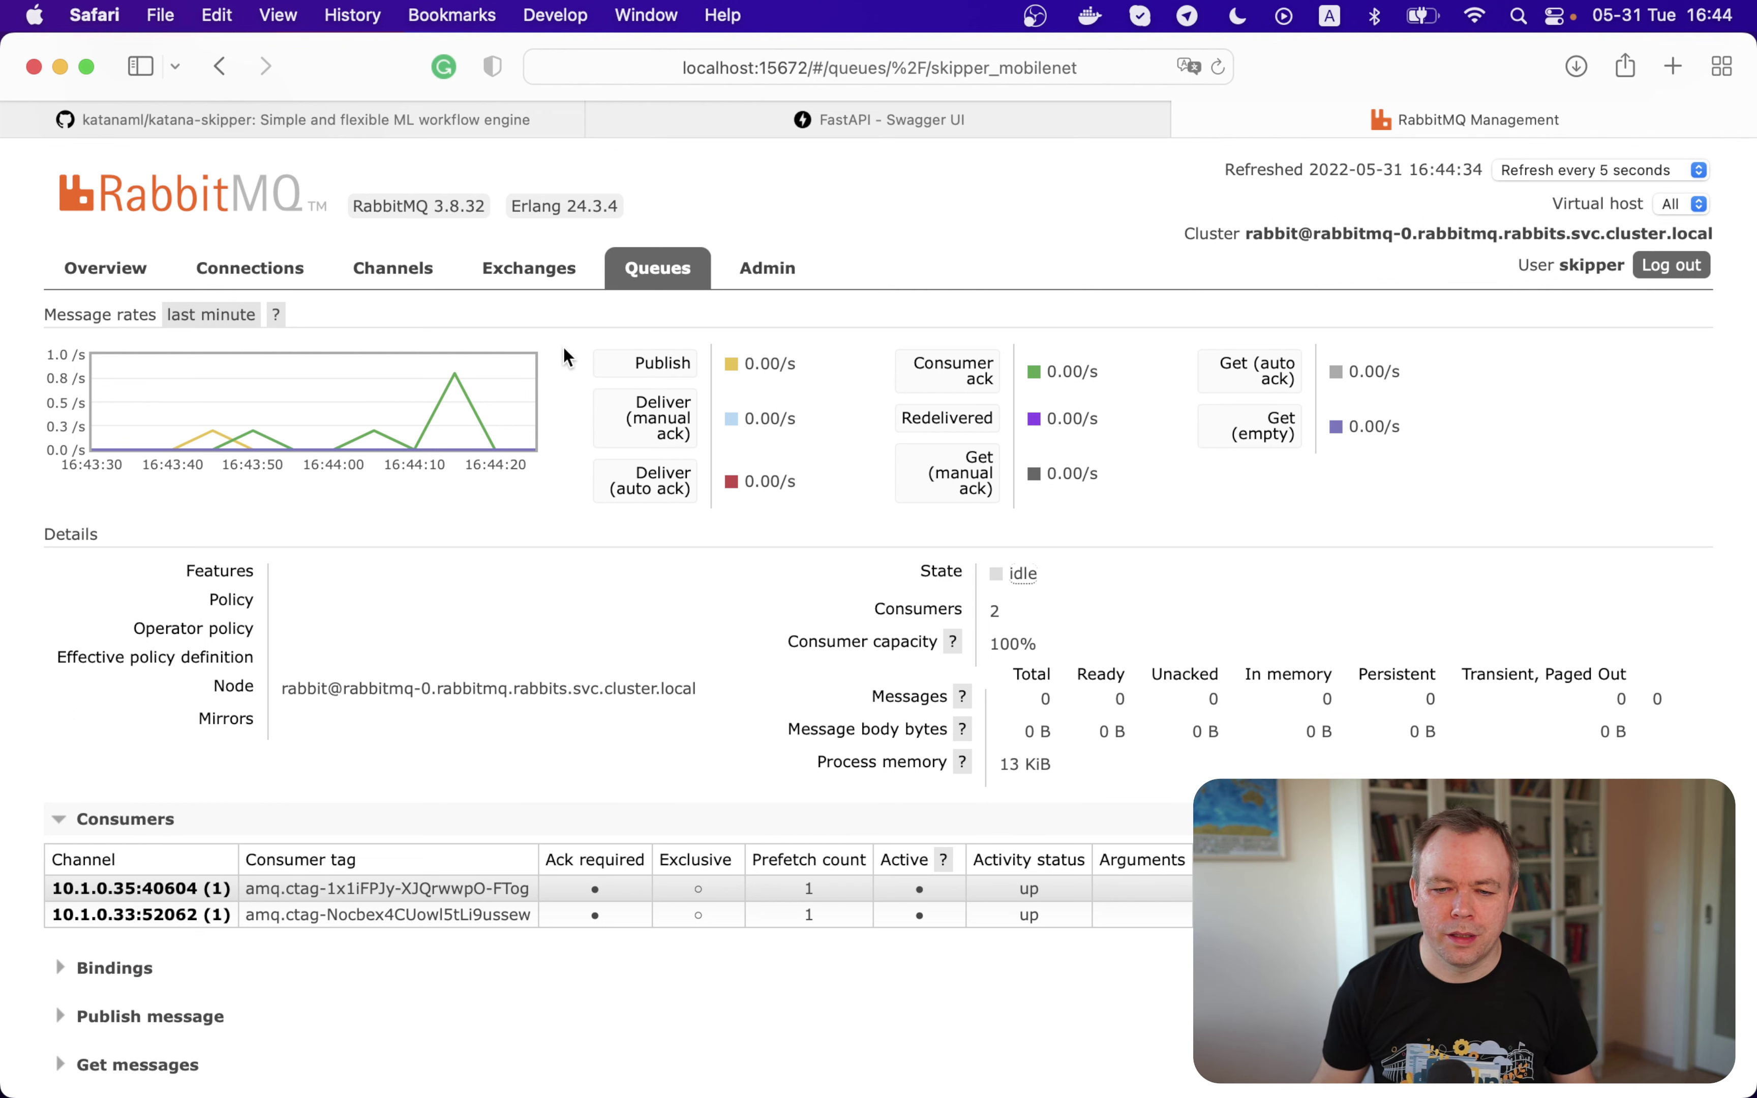
Stop the pod log and run kubectl scale --replicas=1 on the mobilenet-service deployment
click(753, 122)
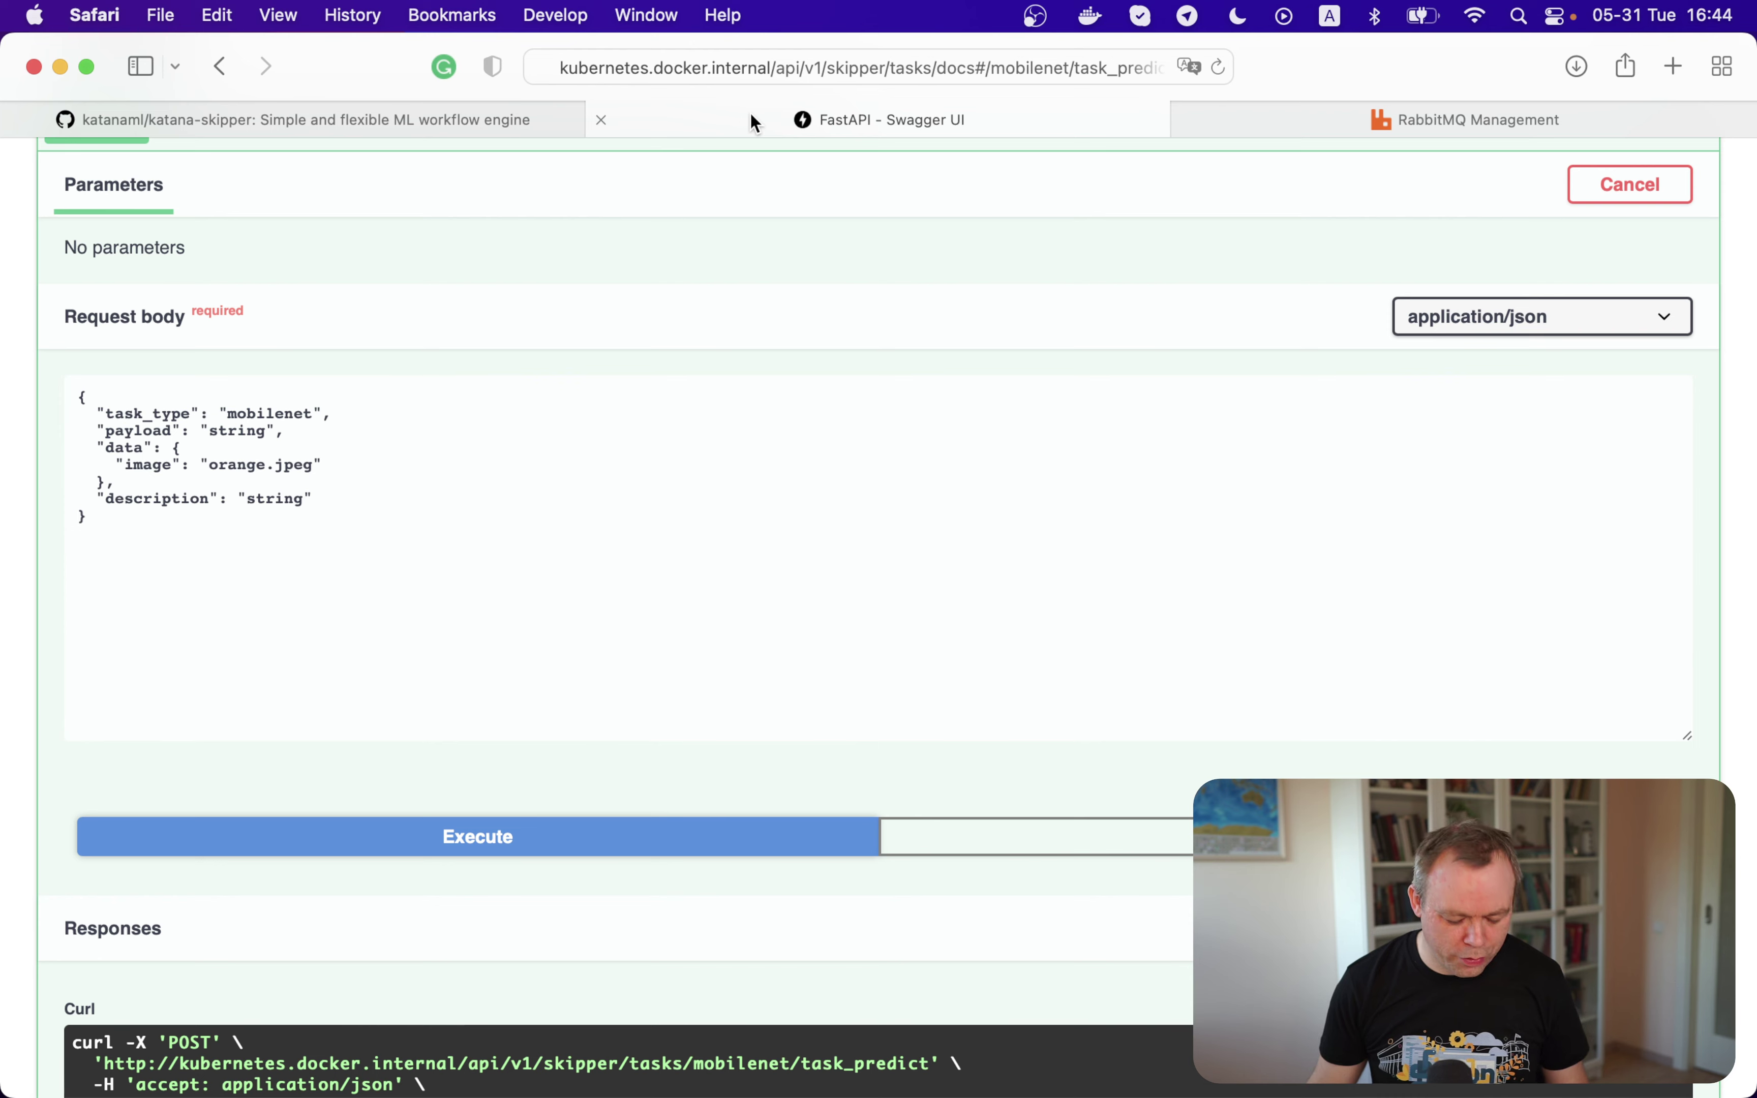
key(super+Tab)
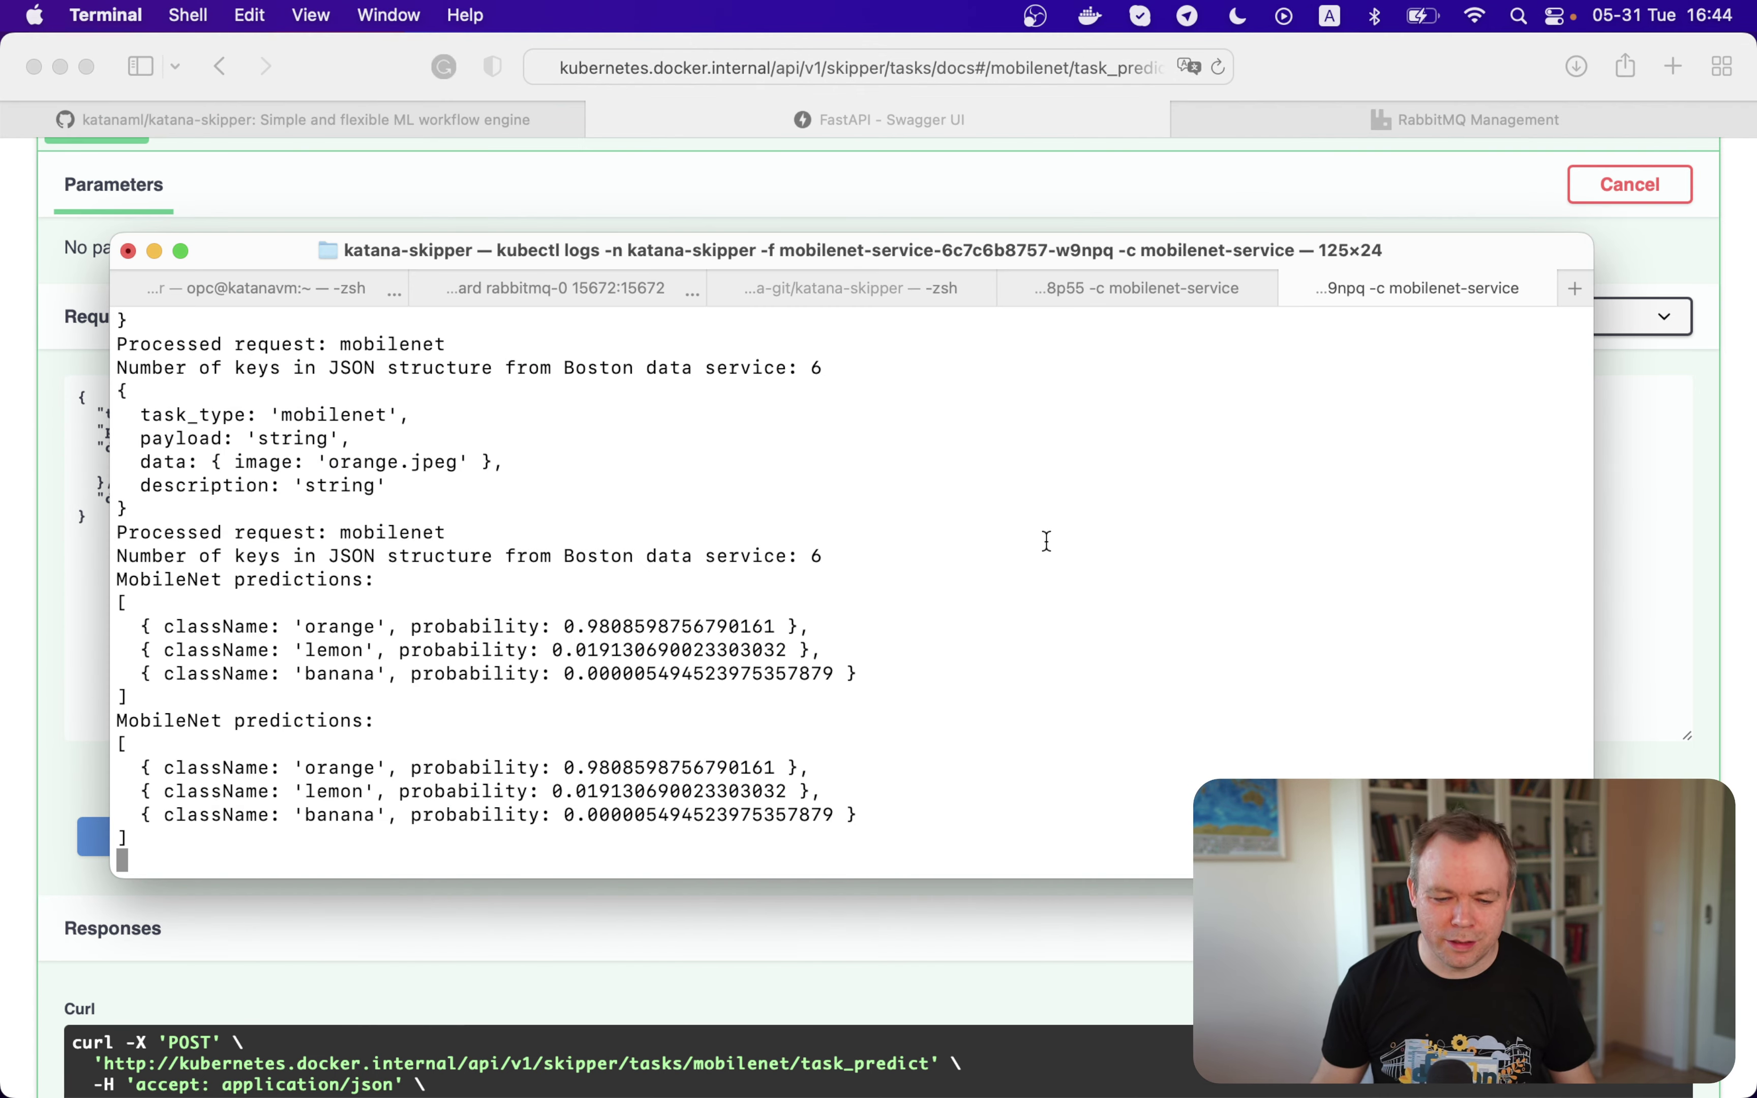
key(ctrl+c)
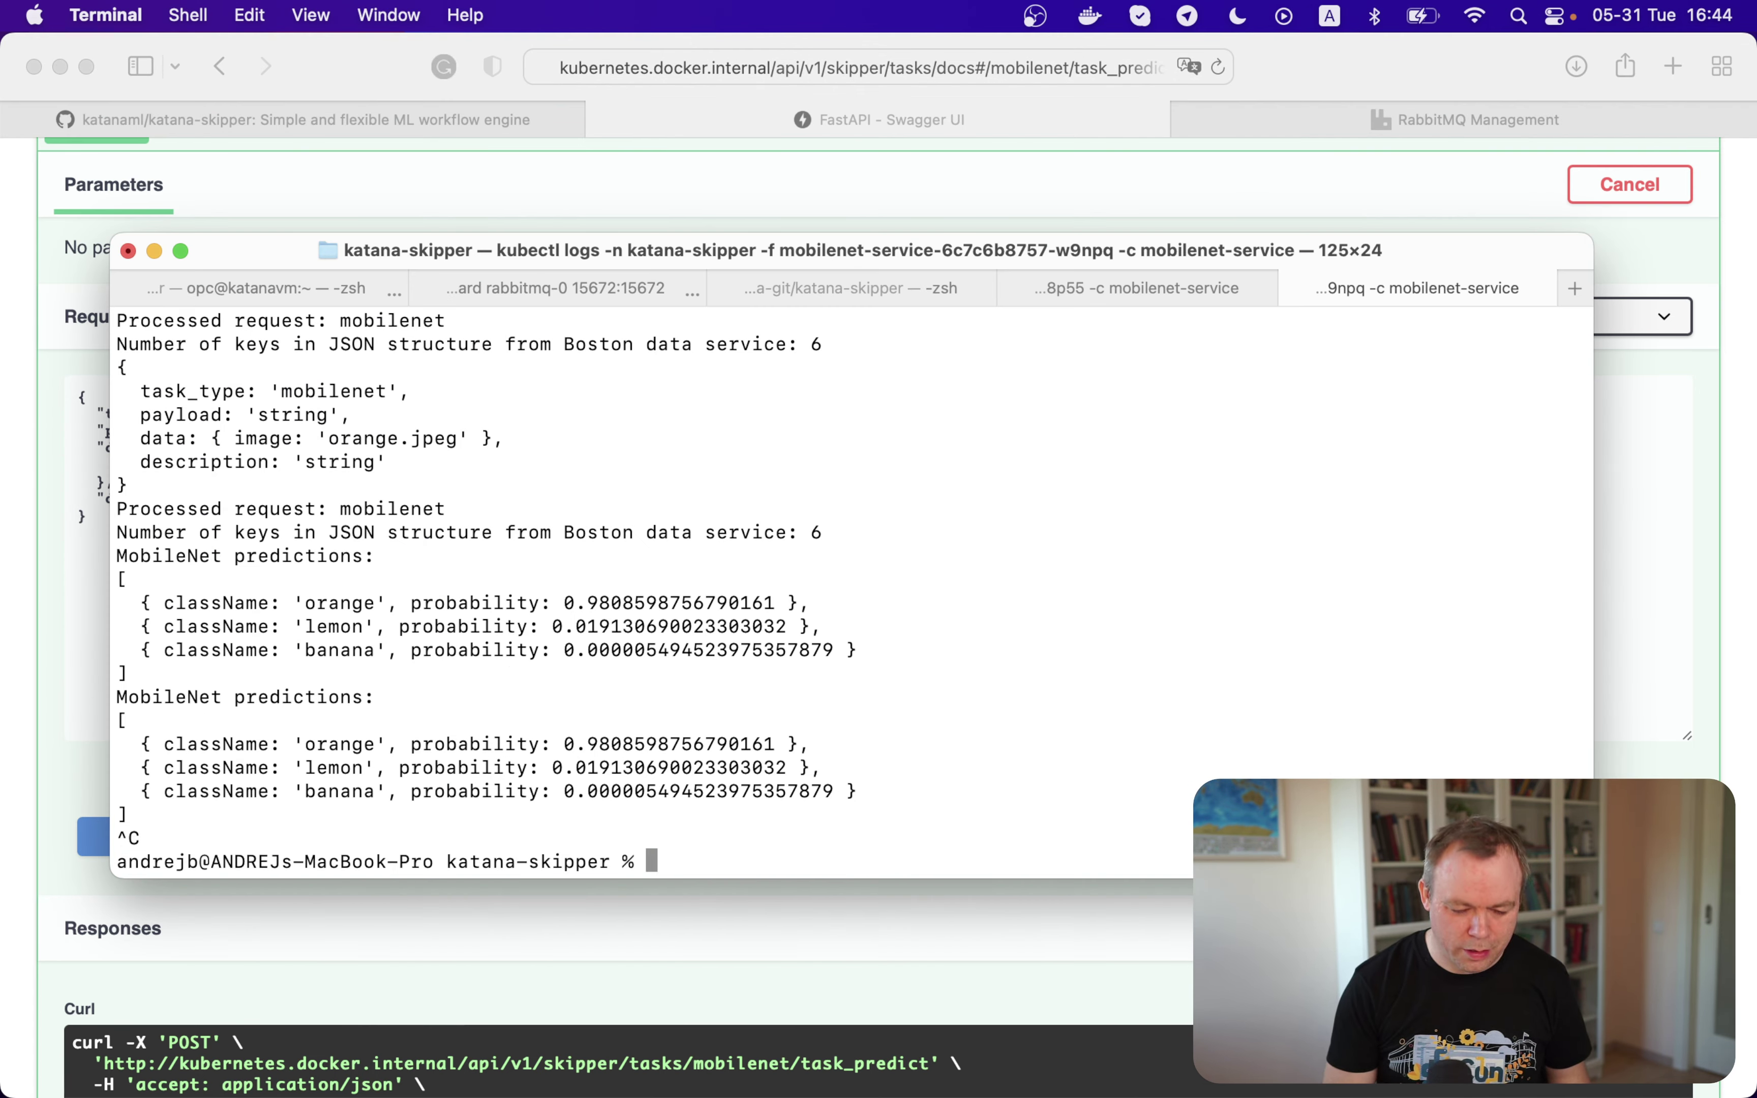
click(850, 288)
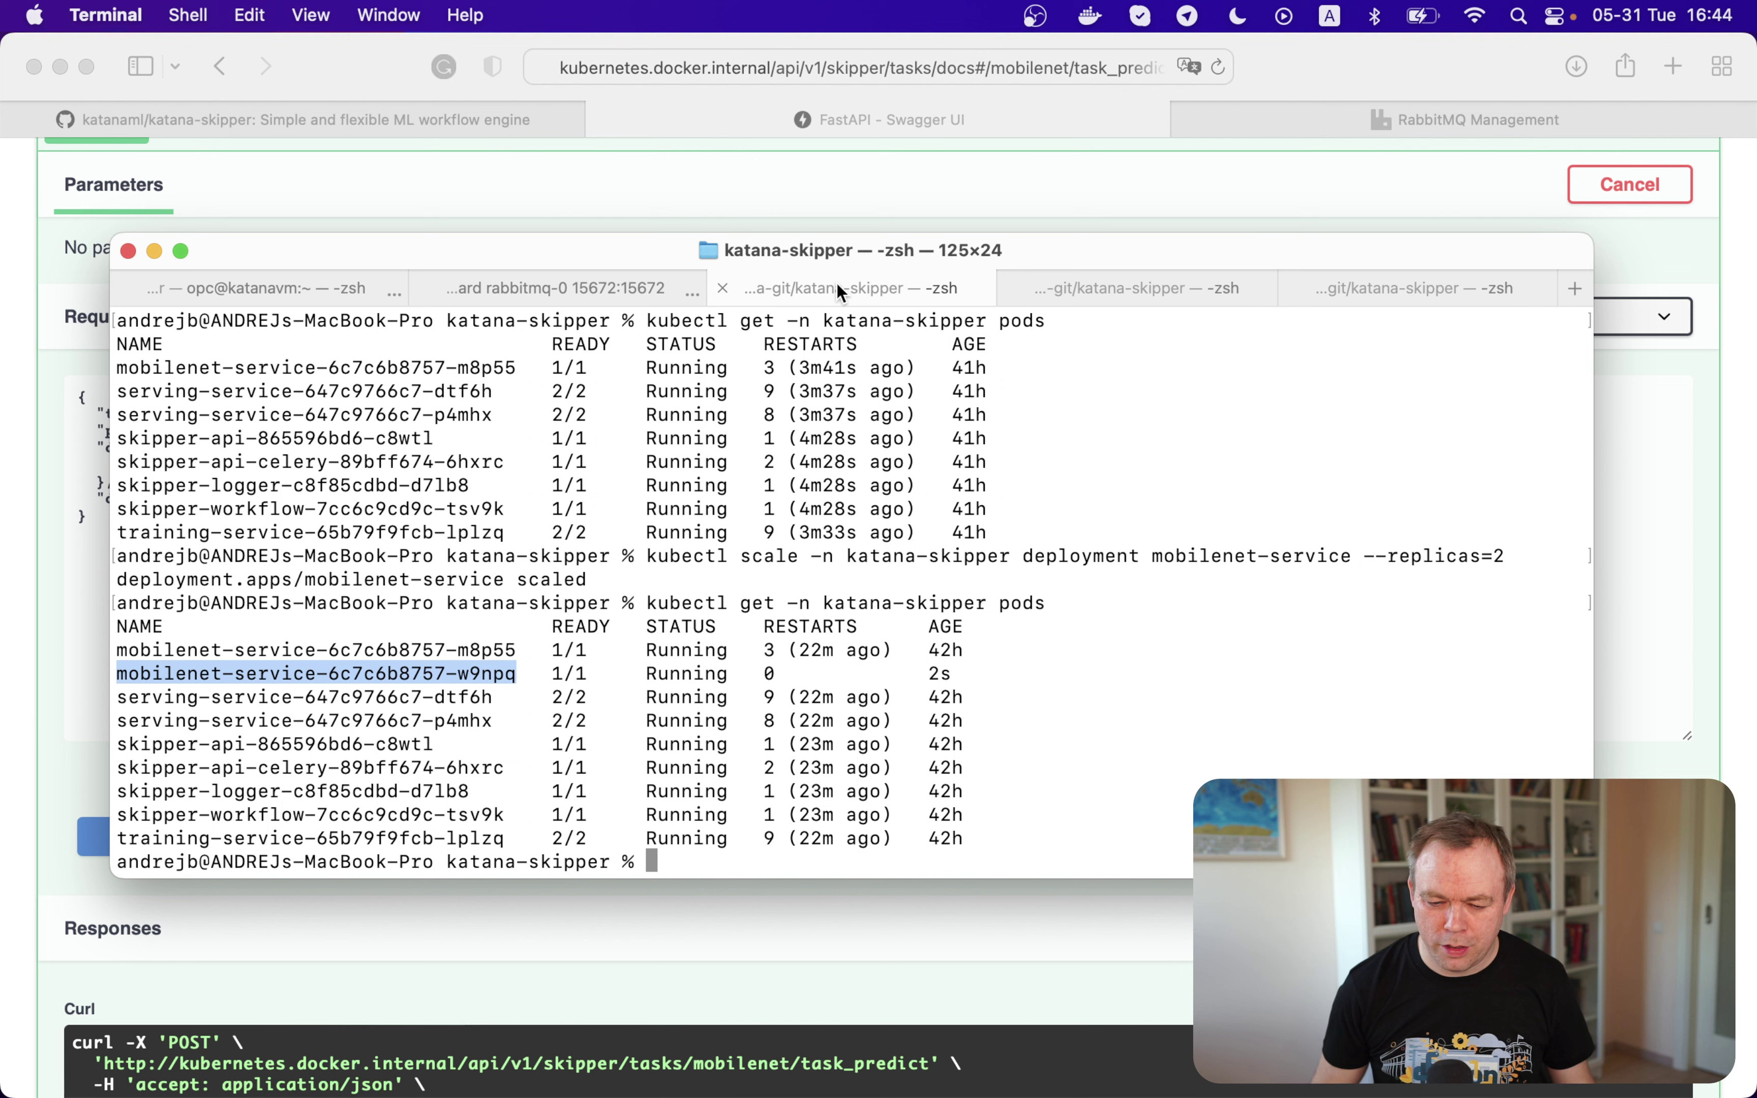
key(Up)
key(Up)
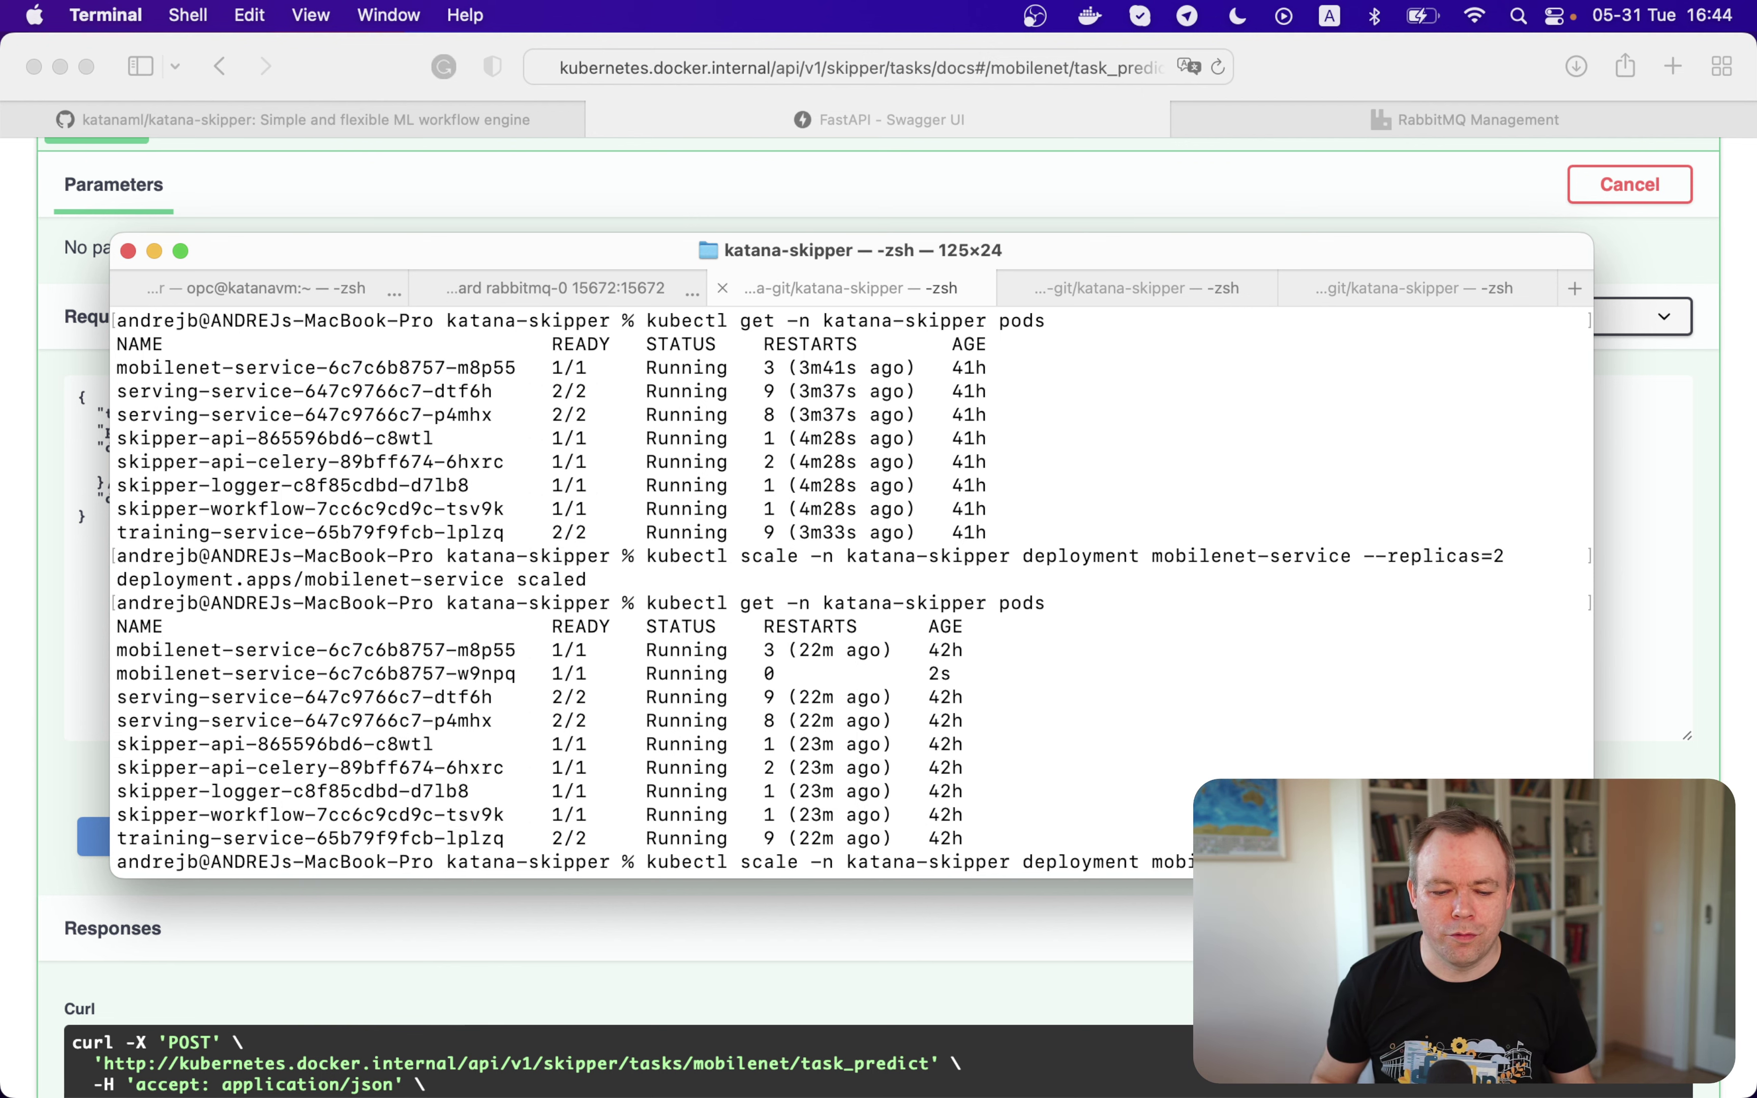
key(Return)
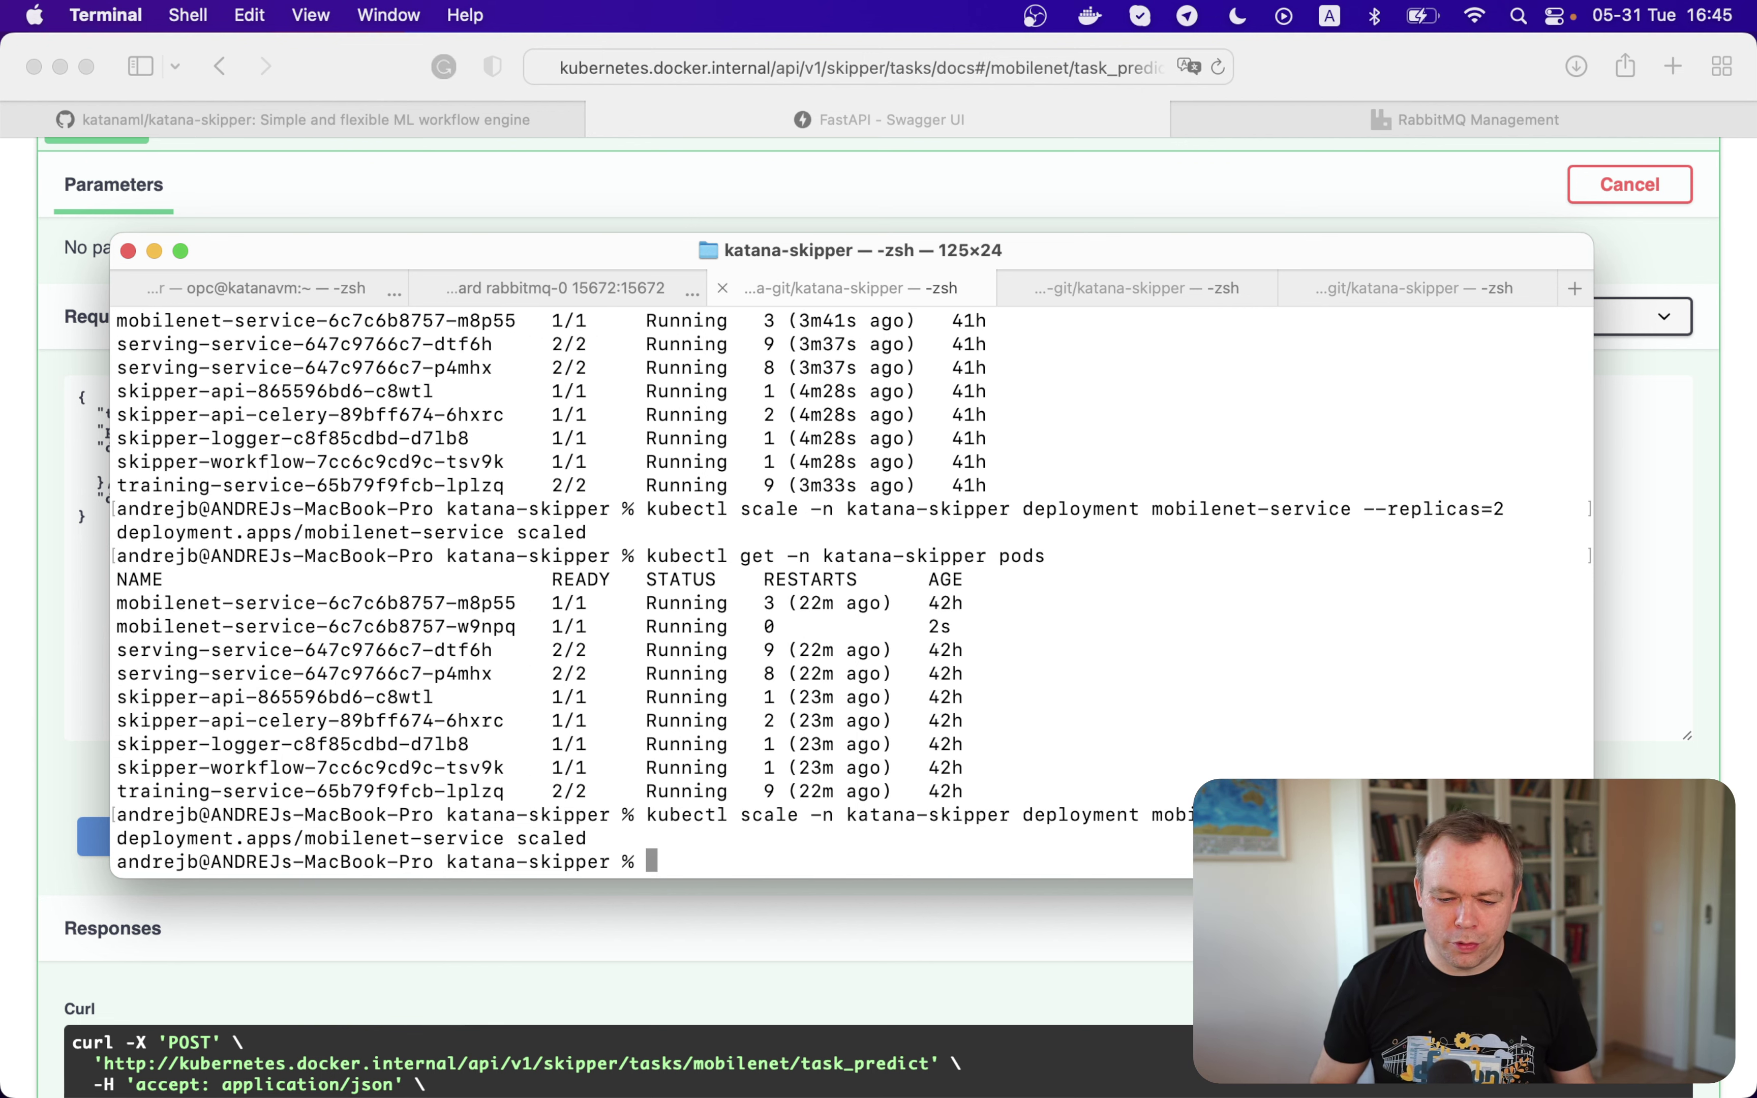
key(Up)
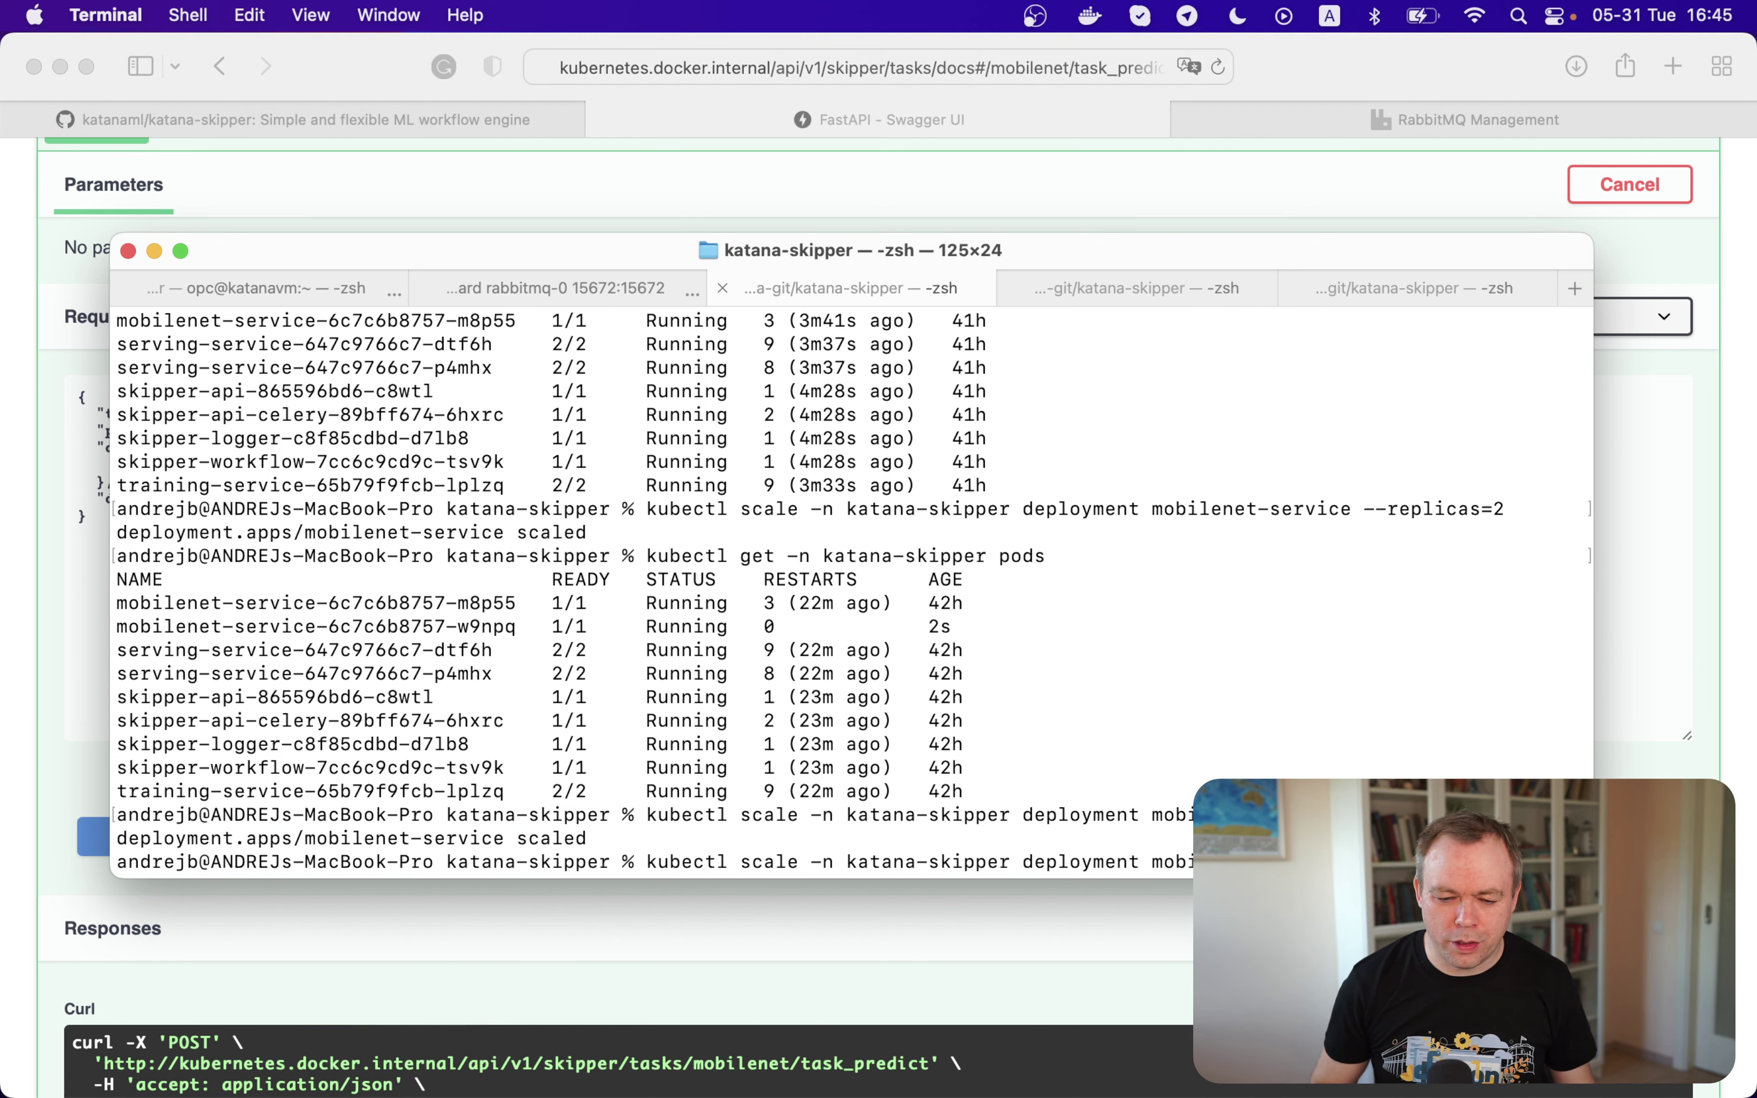
key(Up)
key(Return)
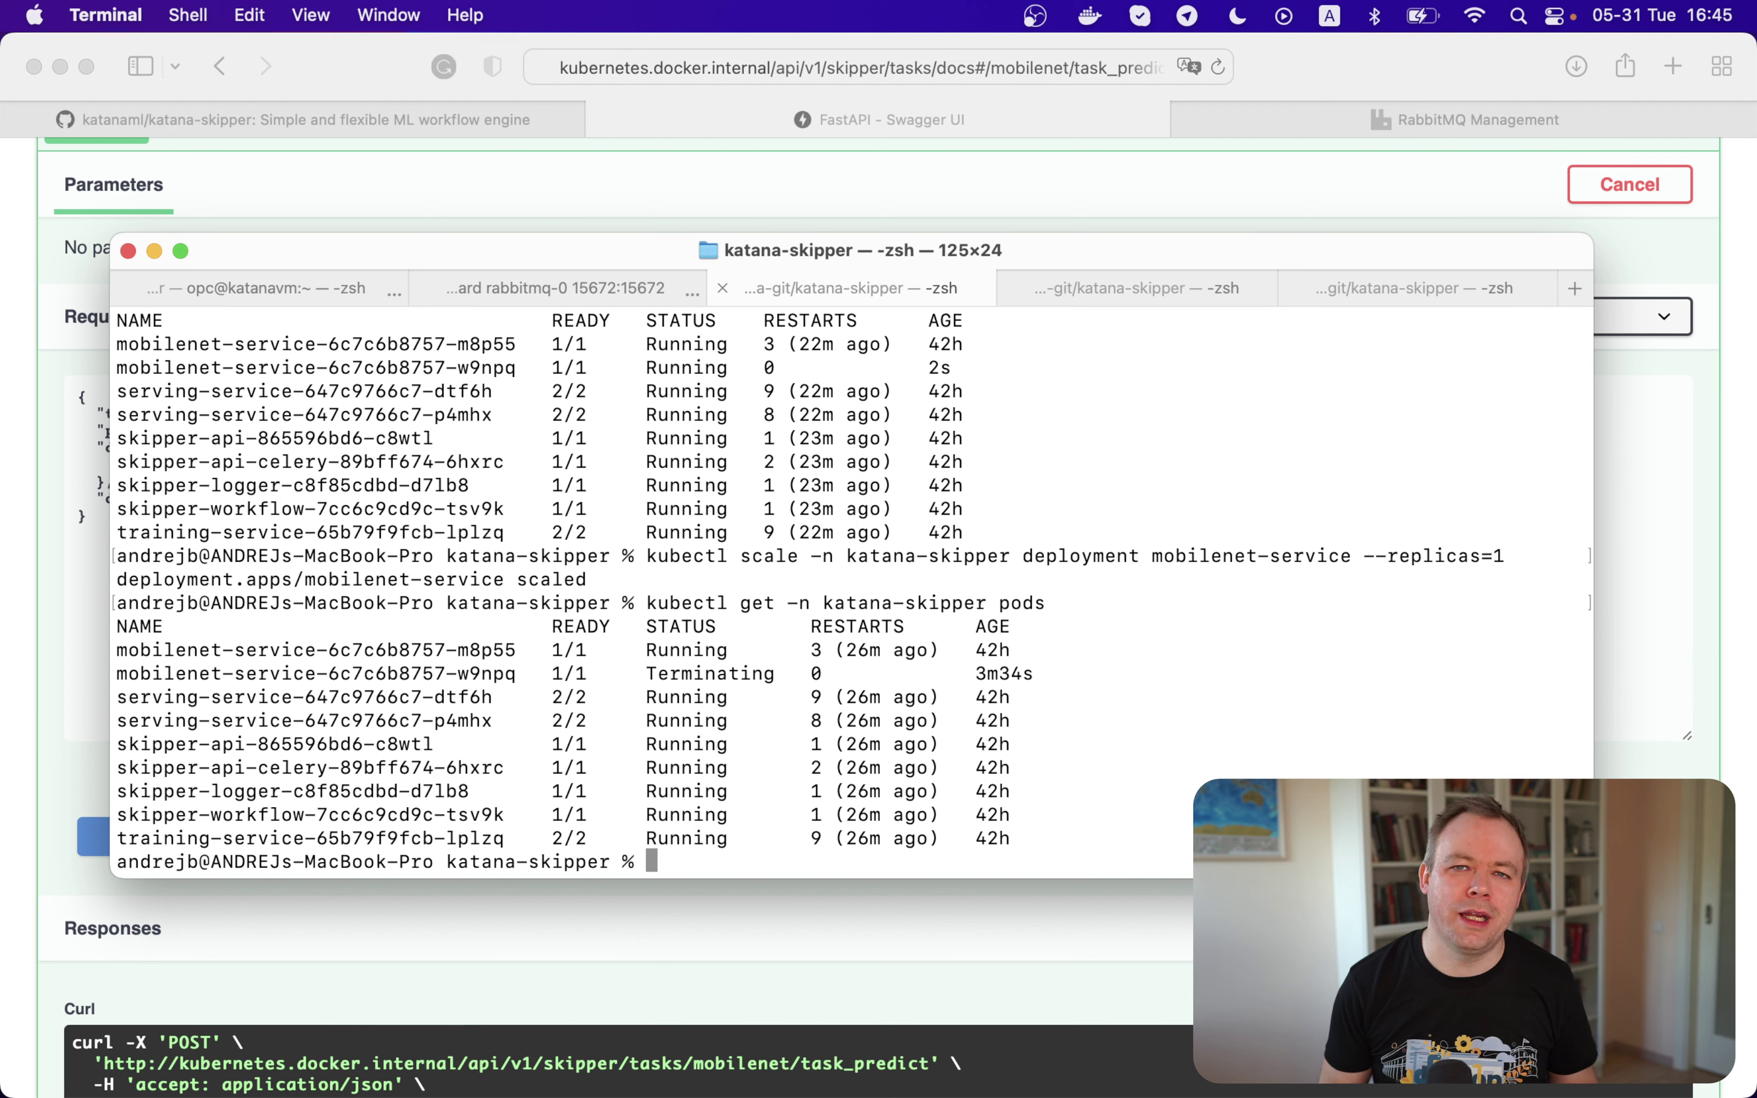